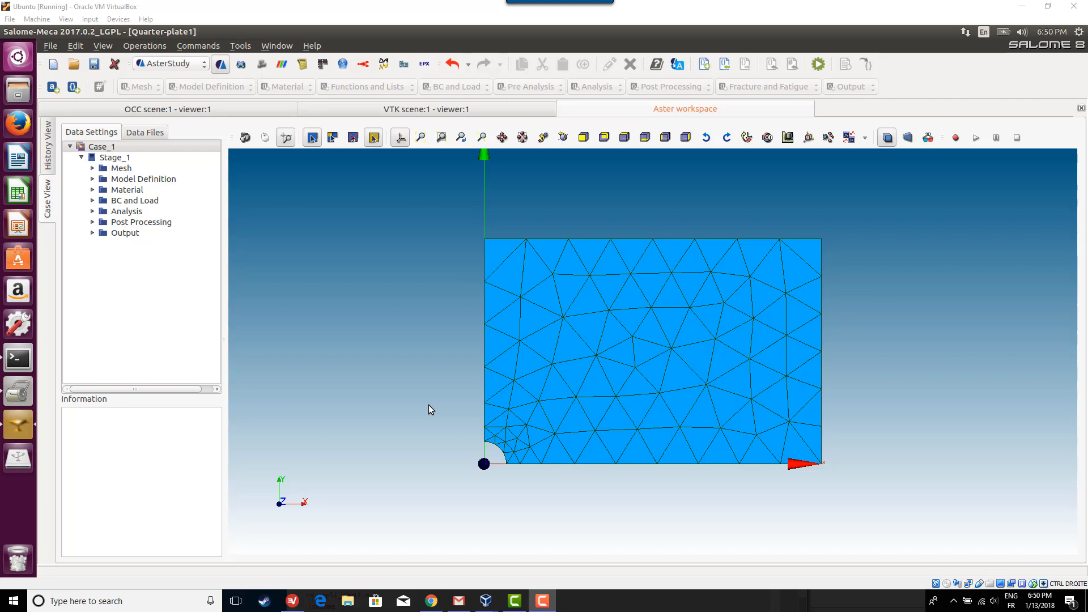
Check the run cases in the history, return to the case, and expand Stage_1's Analysis and Post Processing categories.
left_click(52, 152)
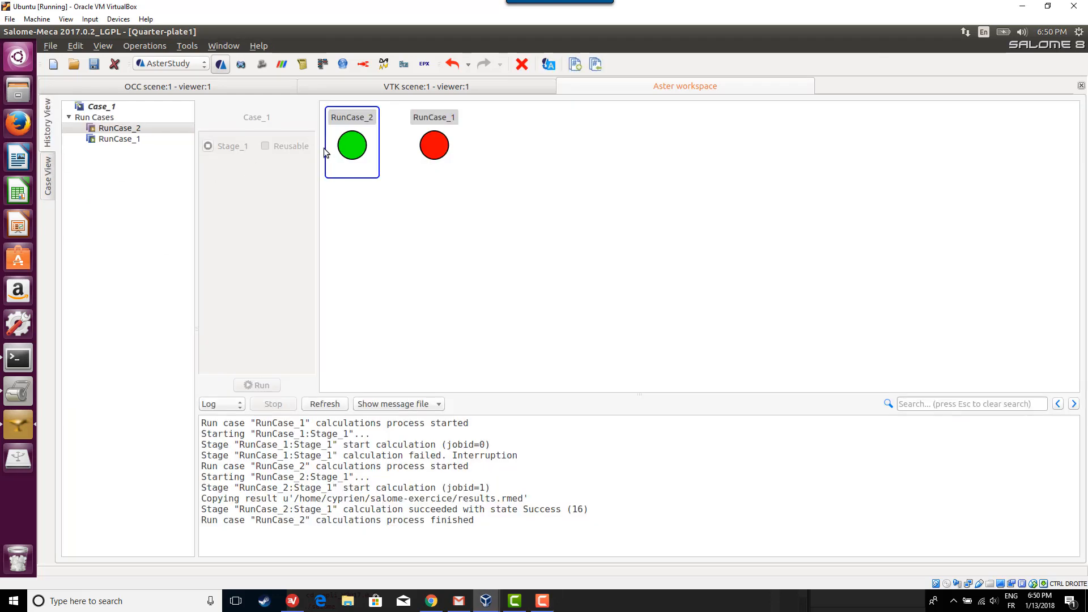
left_click(49, 183)
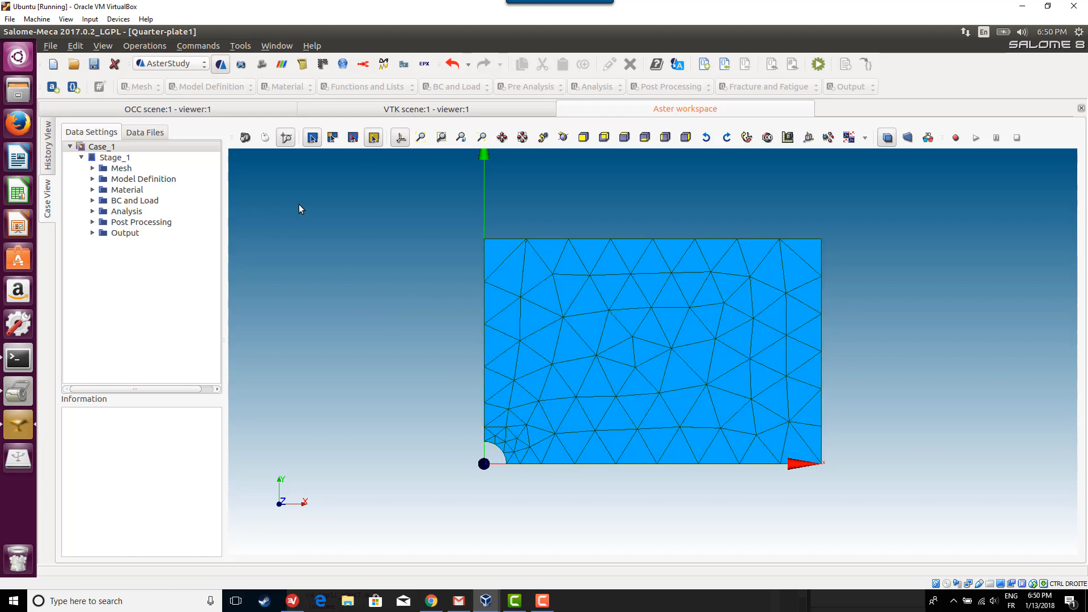
left_click(112, 222)
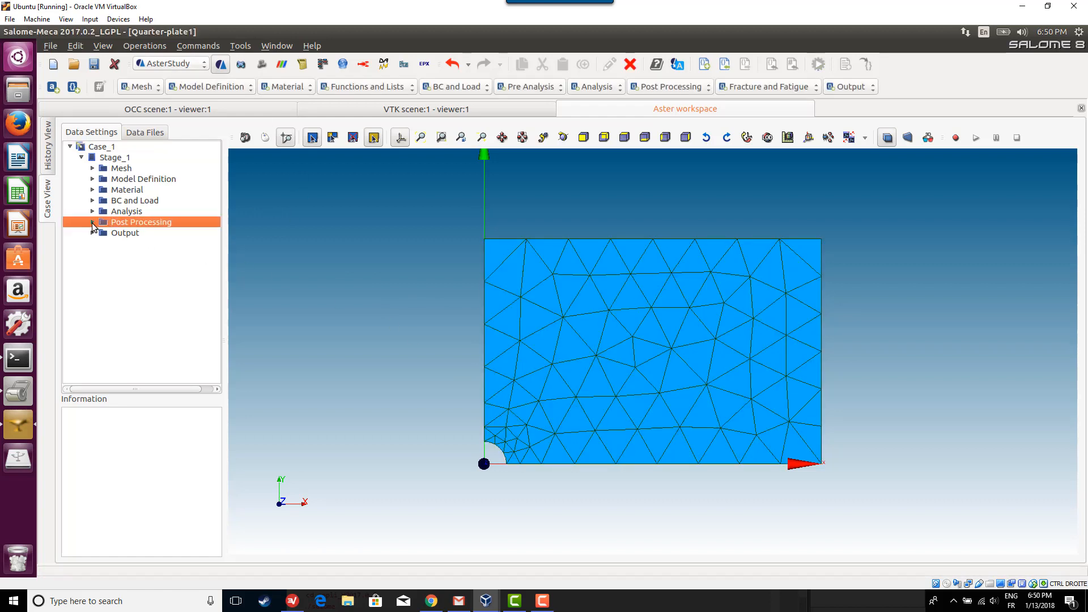
left_click(93, 222)
left_click(93, 212)
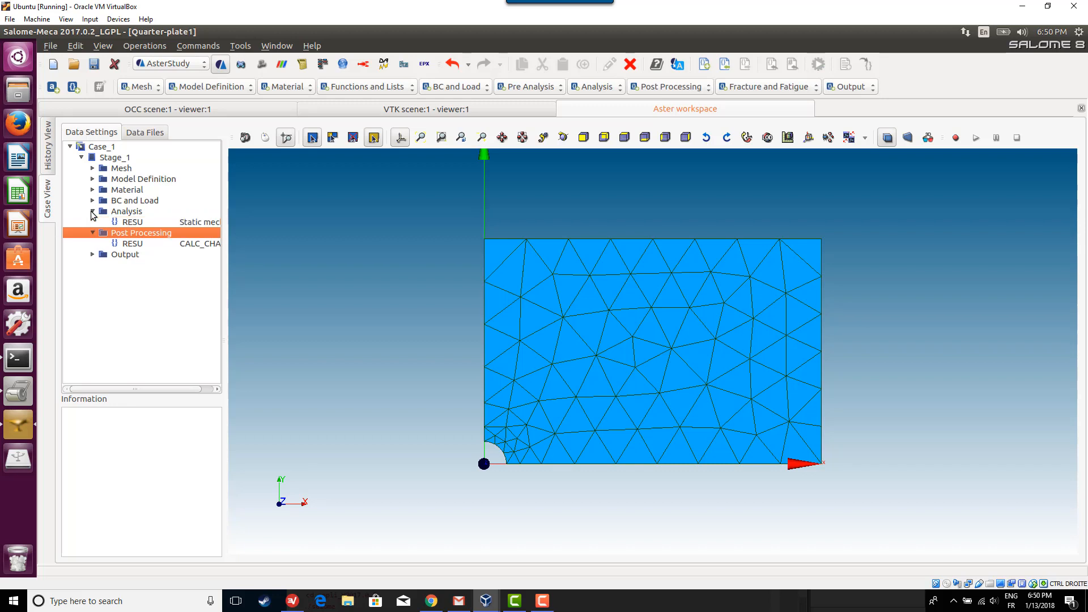
Review the CALC_CHAMP command's summary under Post Processing and look through the available post-processing commands.
left_click(149, 243)
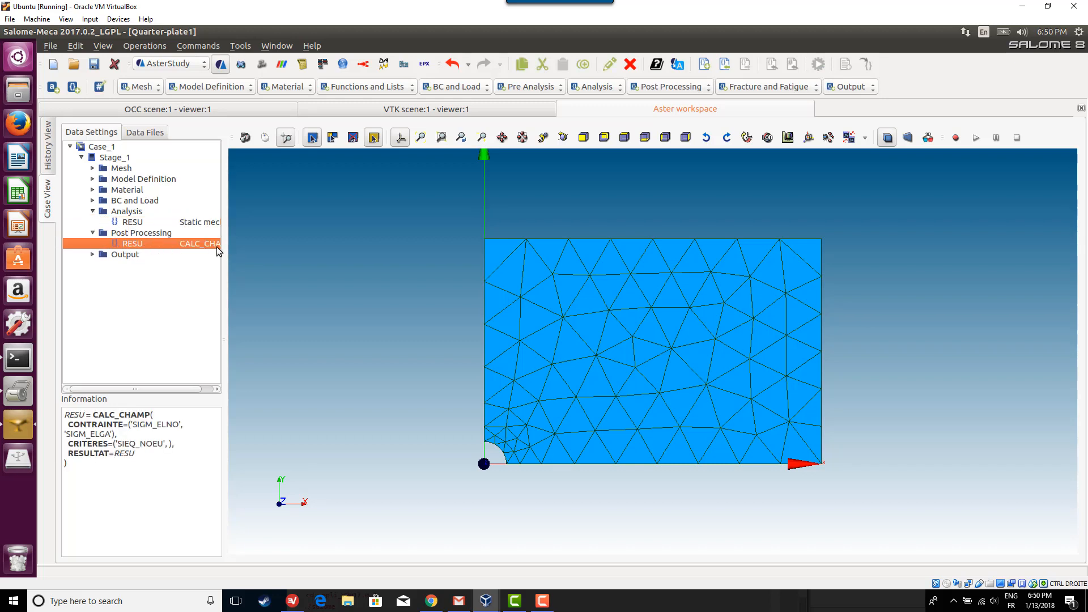
left_click_drag(234, 249, 293, 250)
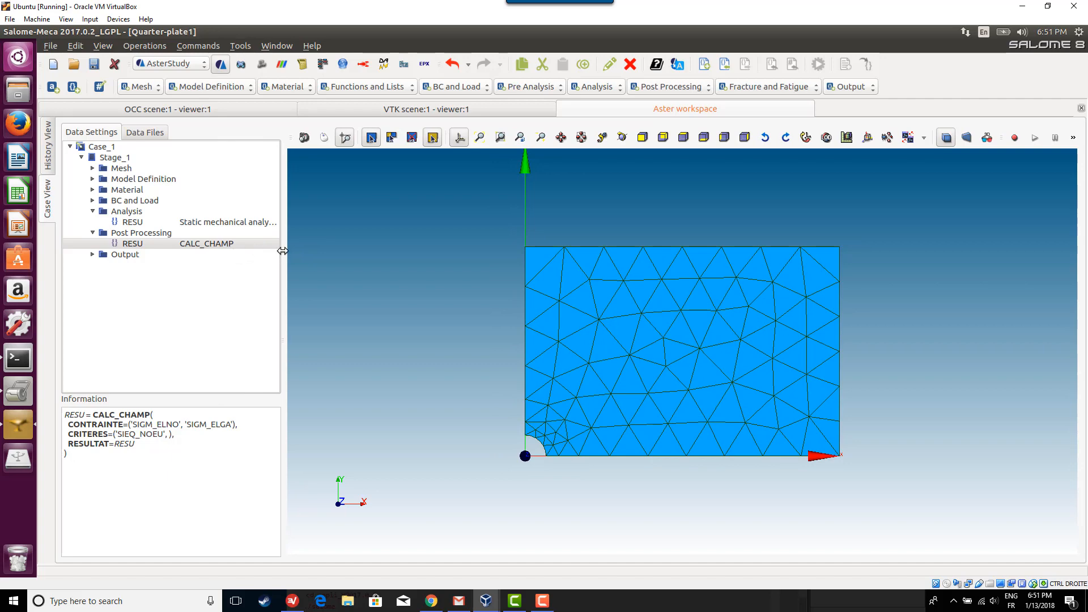
left_click_drag(281, 250, 222, 258)
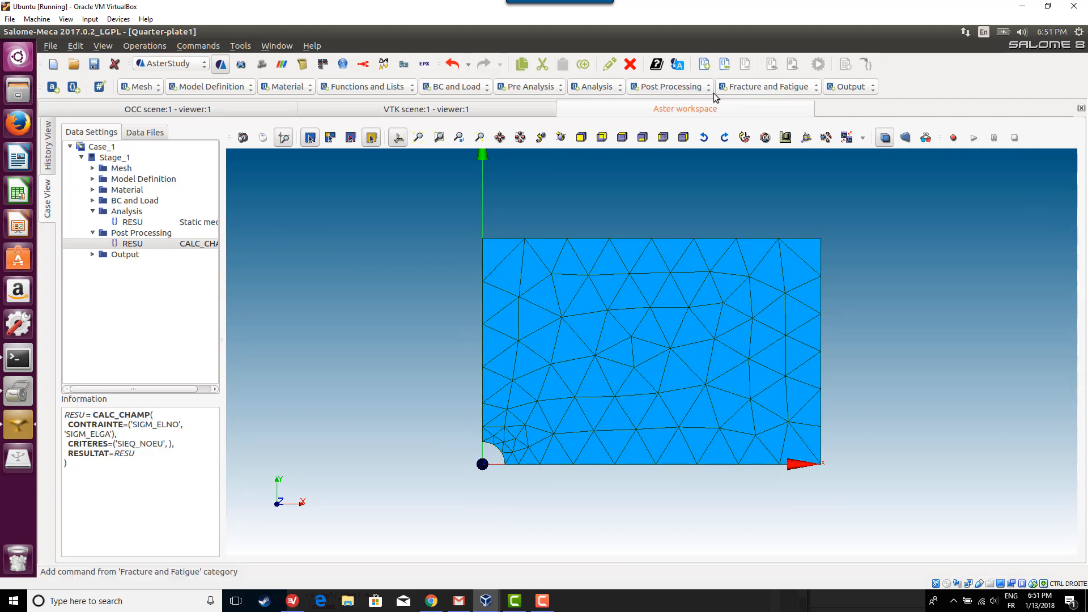
left_click(661, 89)
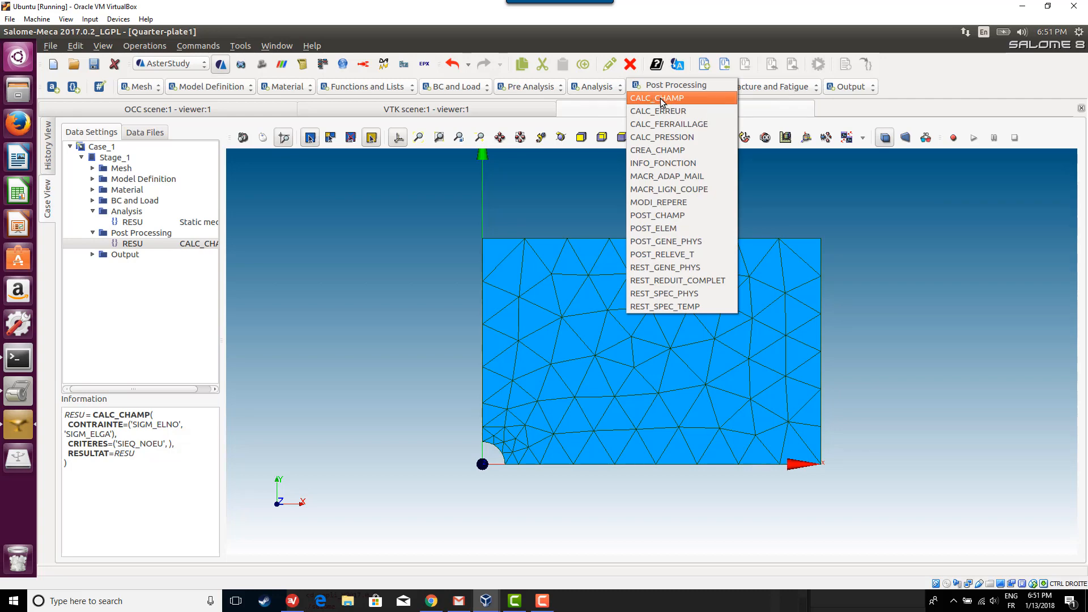
left_click(361, 249)
Open the existing CALC_CHAMP command, examine its CONTRAINTE and CRITERES entries, and close it without changes.
left_click(203, 244)
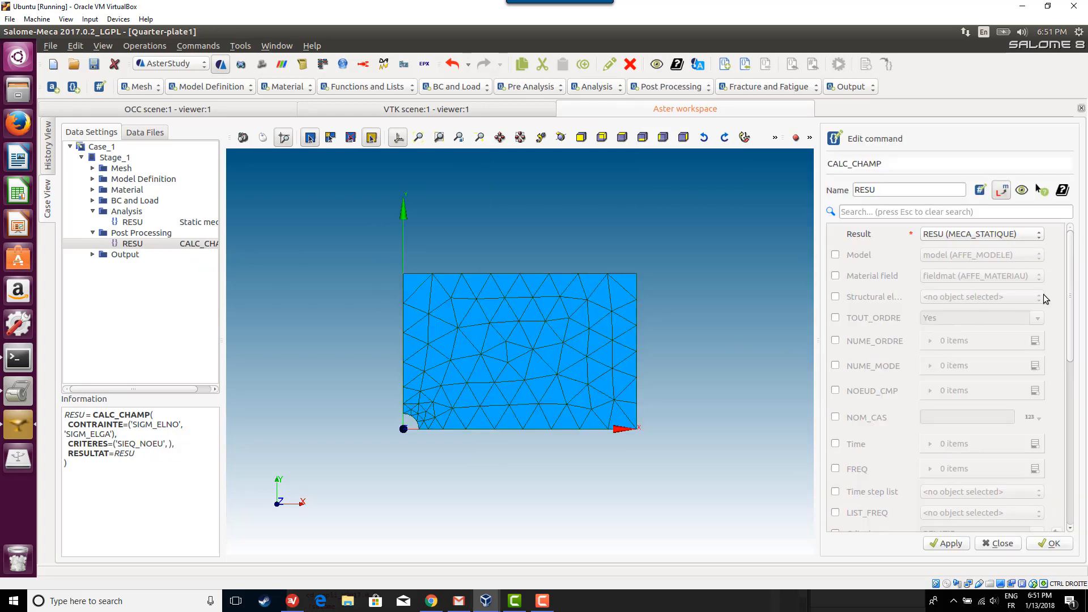
left_click_drag(1074, 304, 1070, 453)
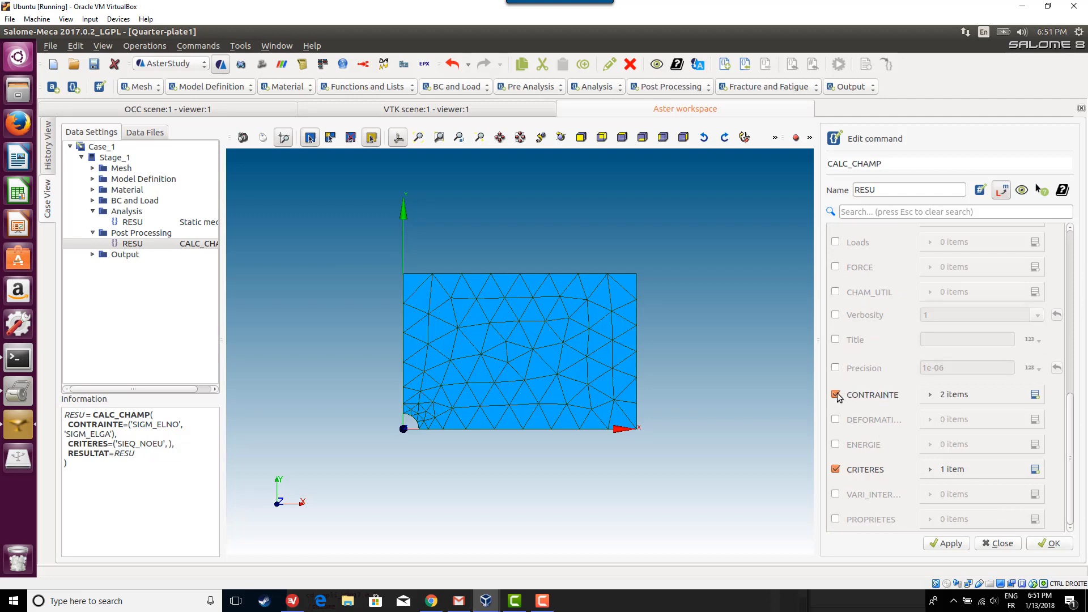
left_click(930, 398)
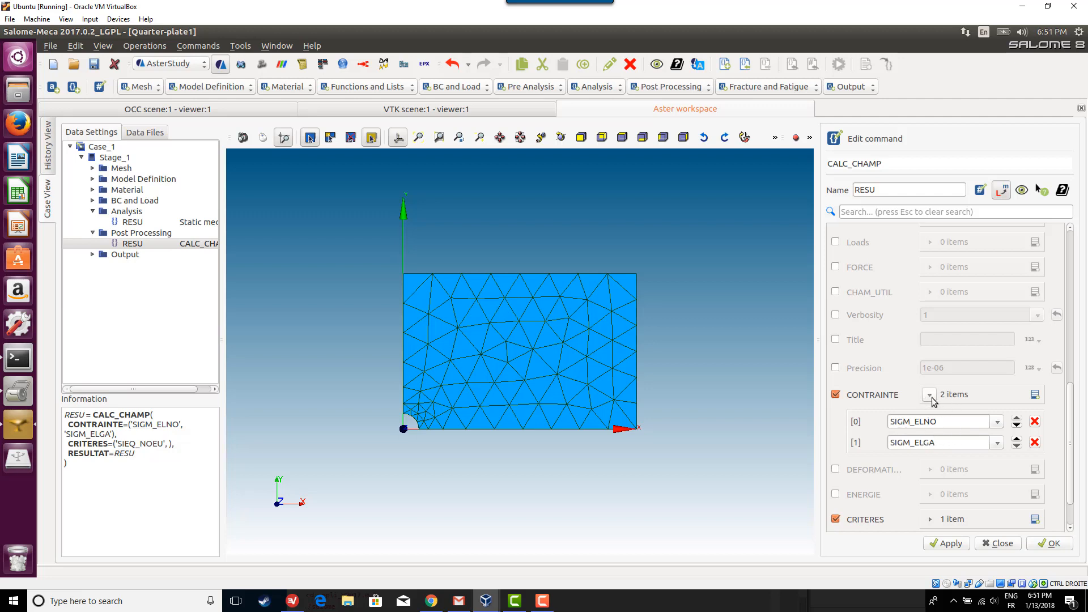
scroll(930, 399, "down", 1)
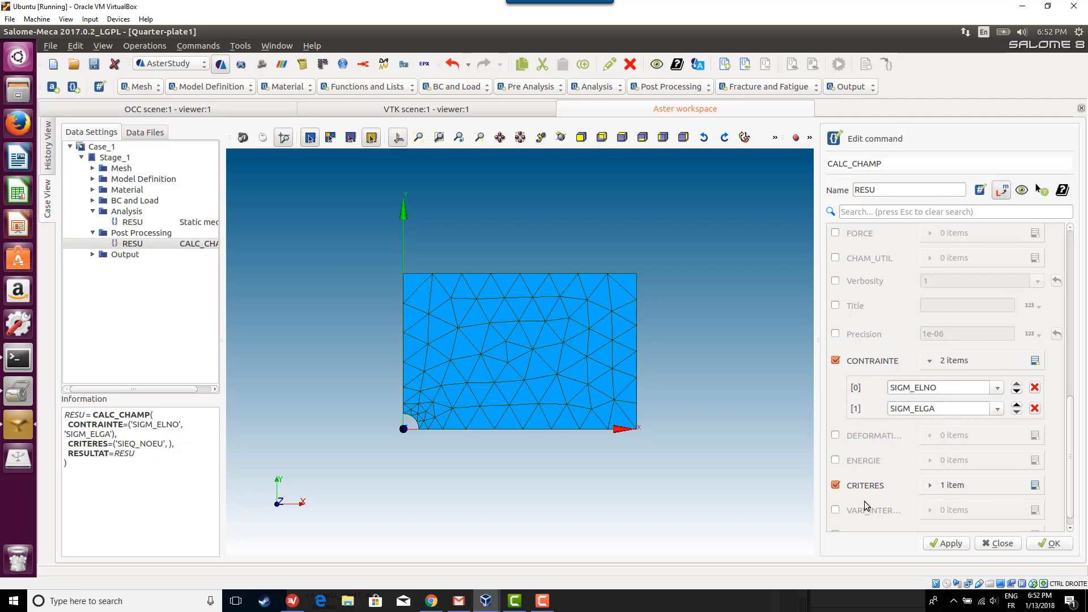
left_click(930, 486)
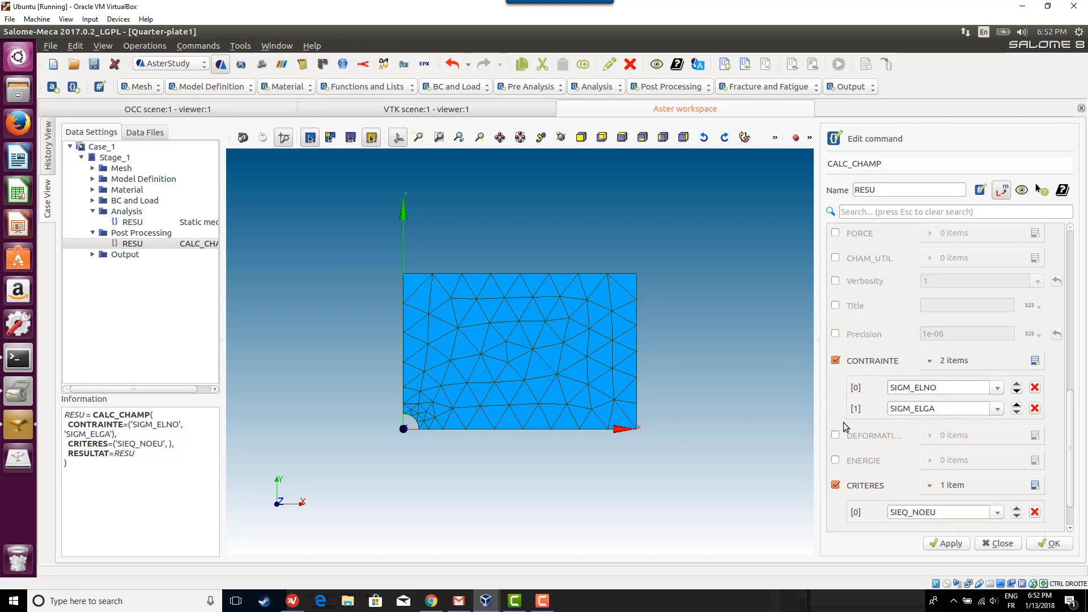
left_click(1004, 547)
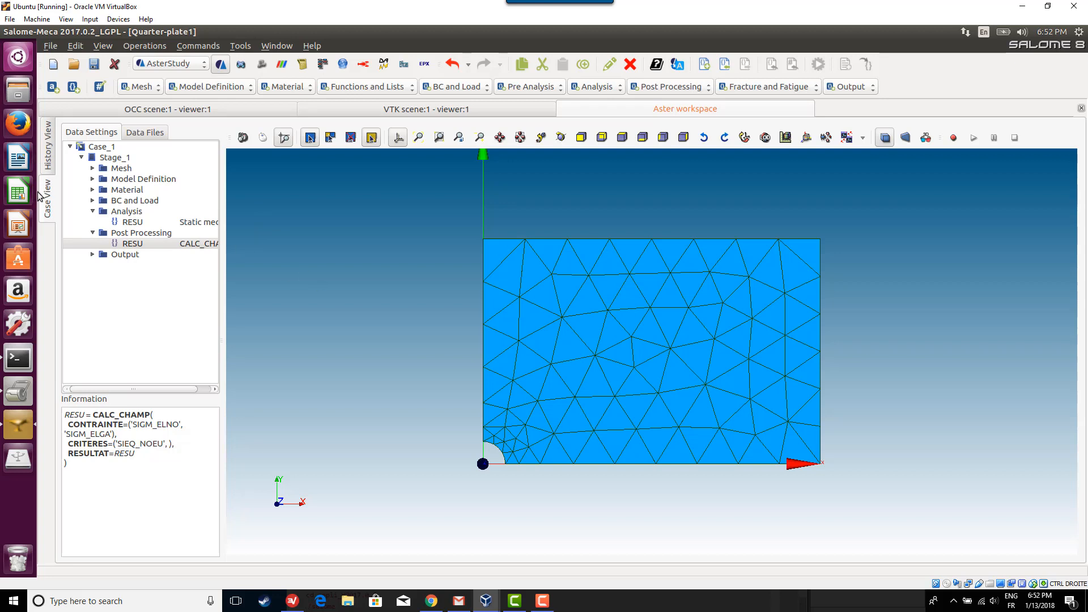
Open the results.rmed output file in ParaViS and close the output messages.
left_click(137, 134)
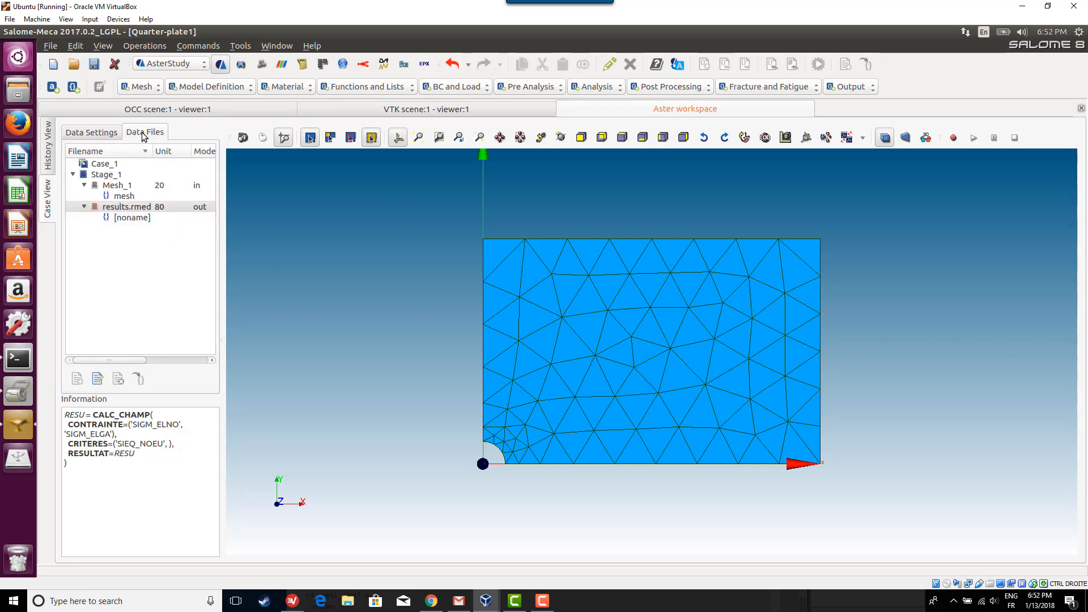
right_click(124, 207)
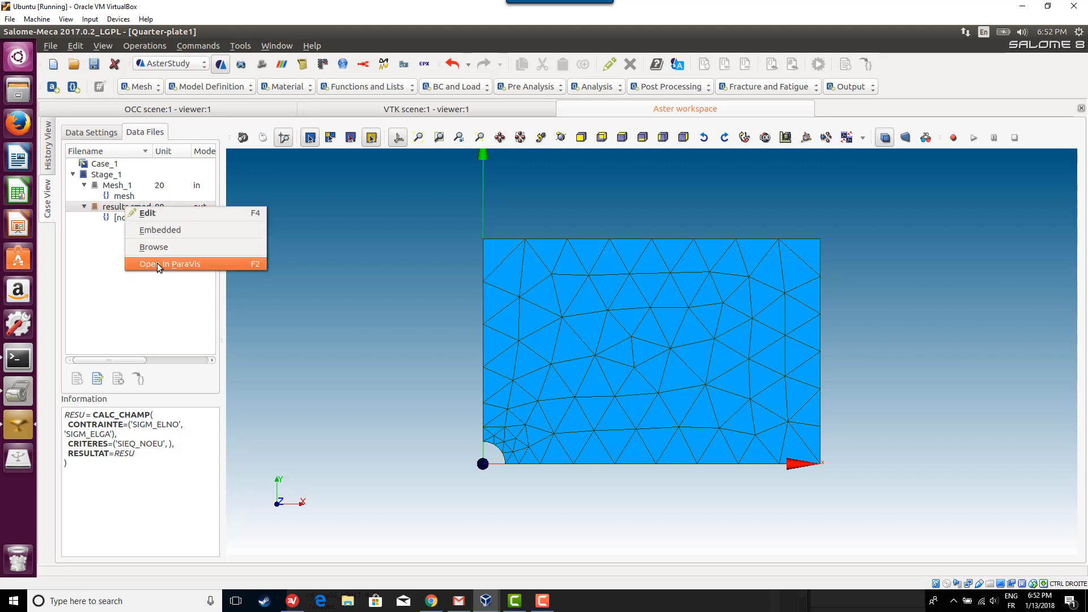
left_click(176, 265)
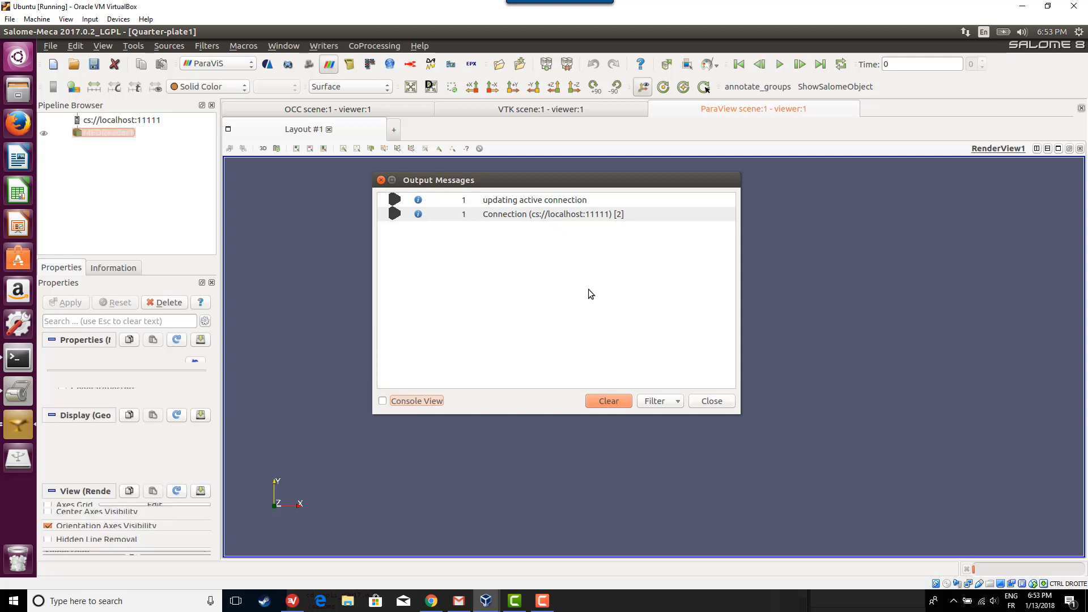
left_click(712, 401)
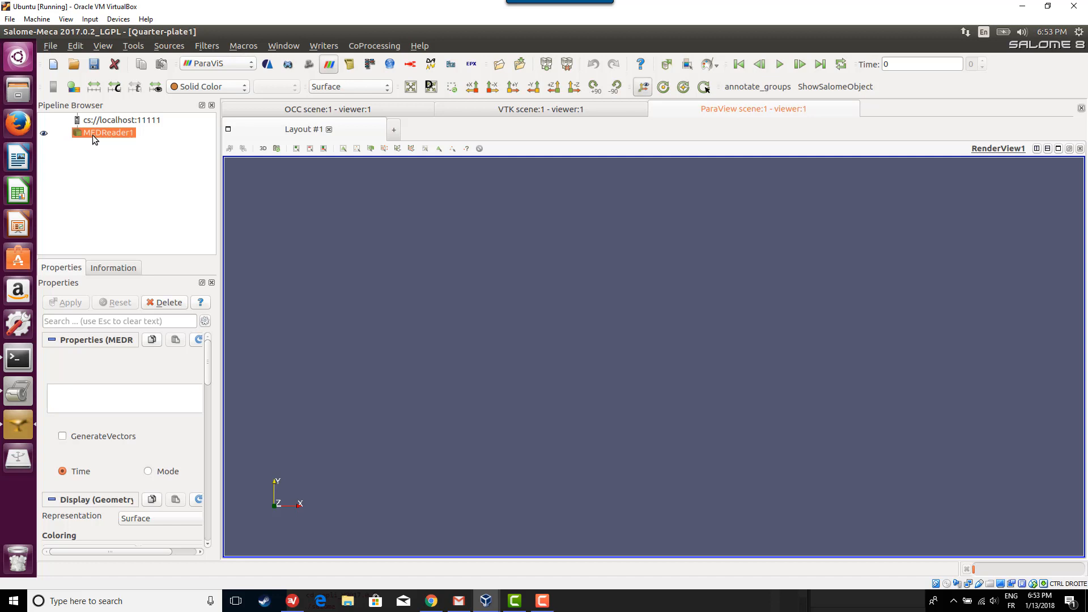
Select the MEDReader1 source and set the empty render view's direction to +Y.
left_click(172, 153)
left_click(112, 134)
left_click_drag(358, 377, 463, 334)
left_click(513, 87)
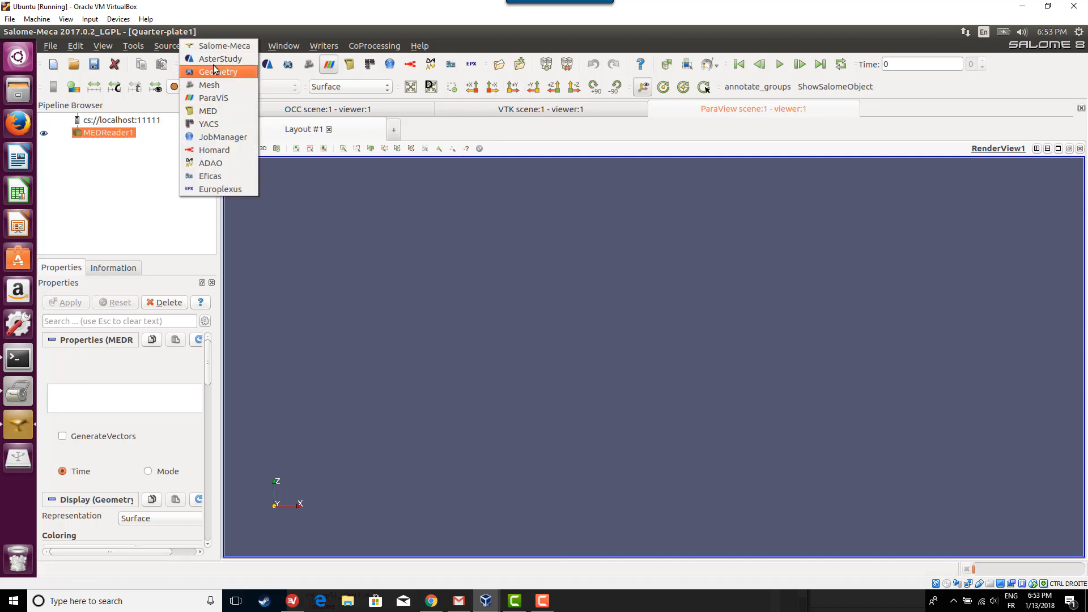
Switch to the Mesh module, look into the Mesh_1 branch, and return to ParaViS.
left_click(227, 84)
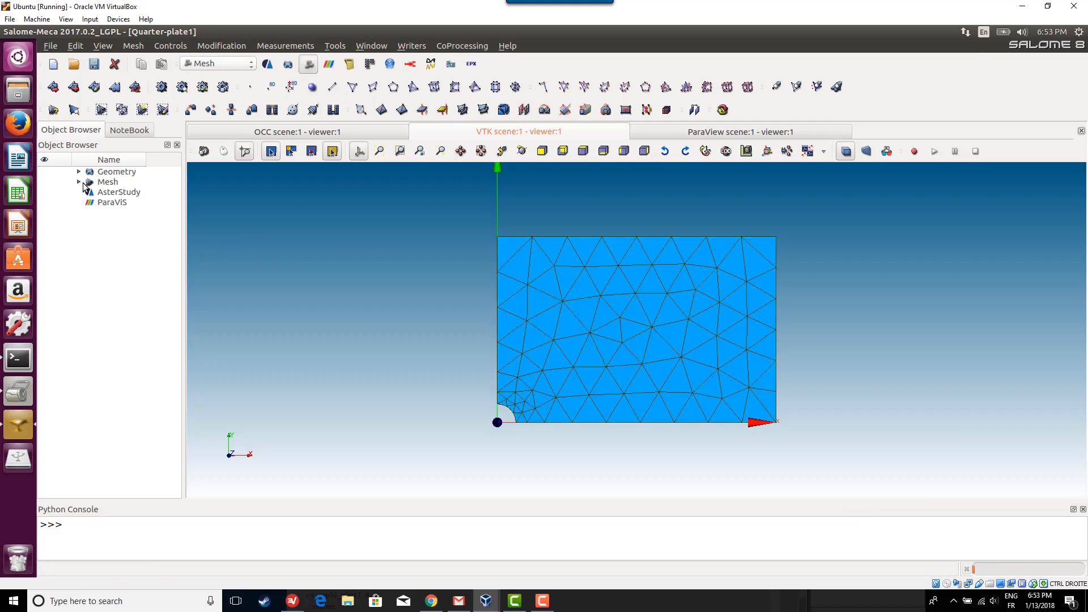
left_click(80, 182)
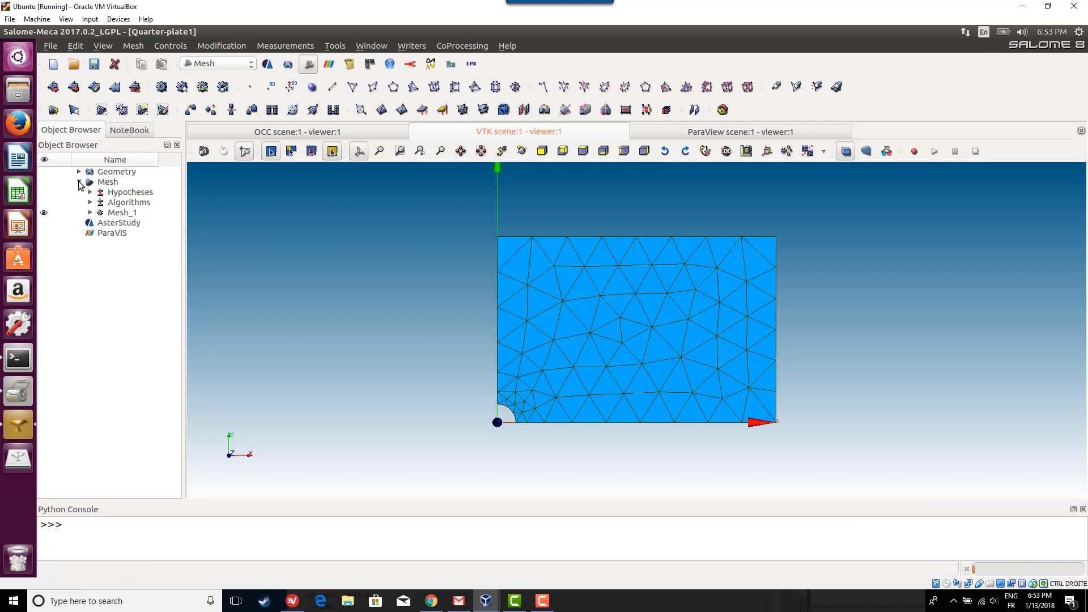
left_click(91, 213)
left_click(90, 213)
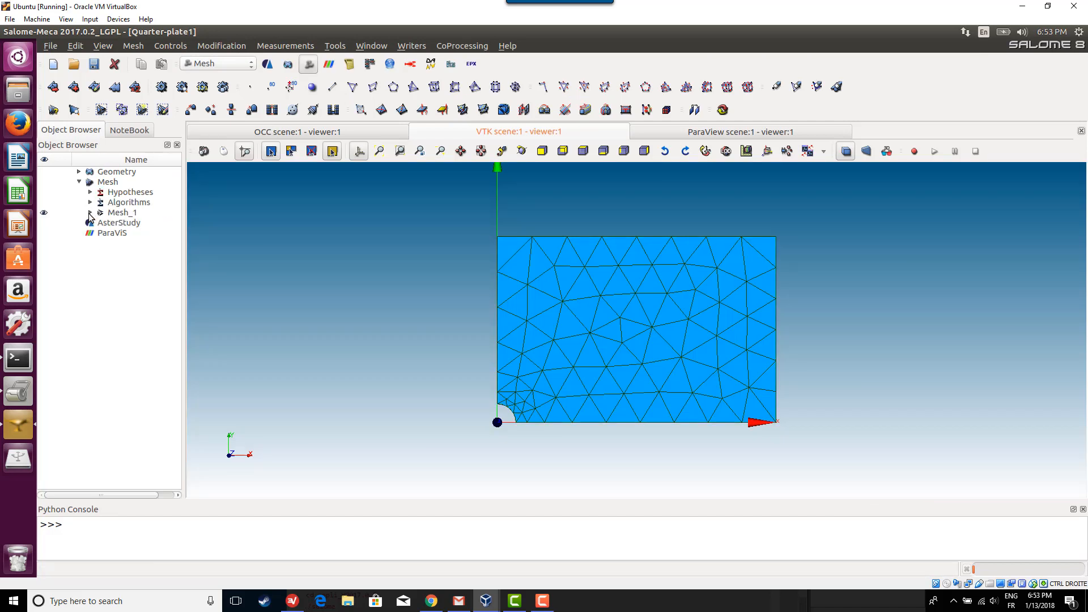
left_click(218, 63)
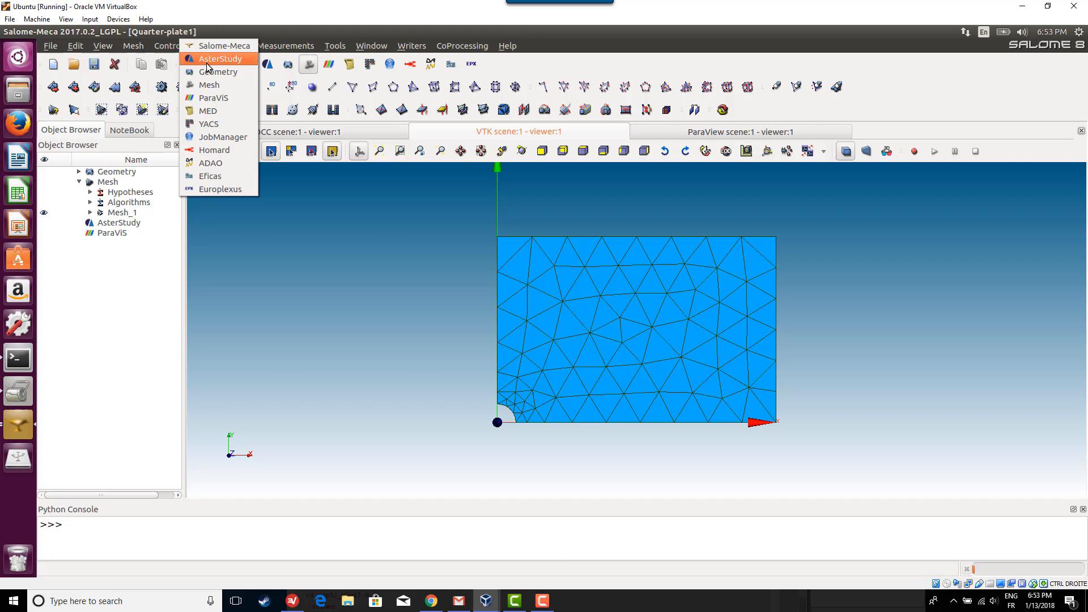
left_click(219, 110)
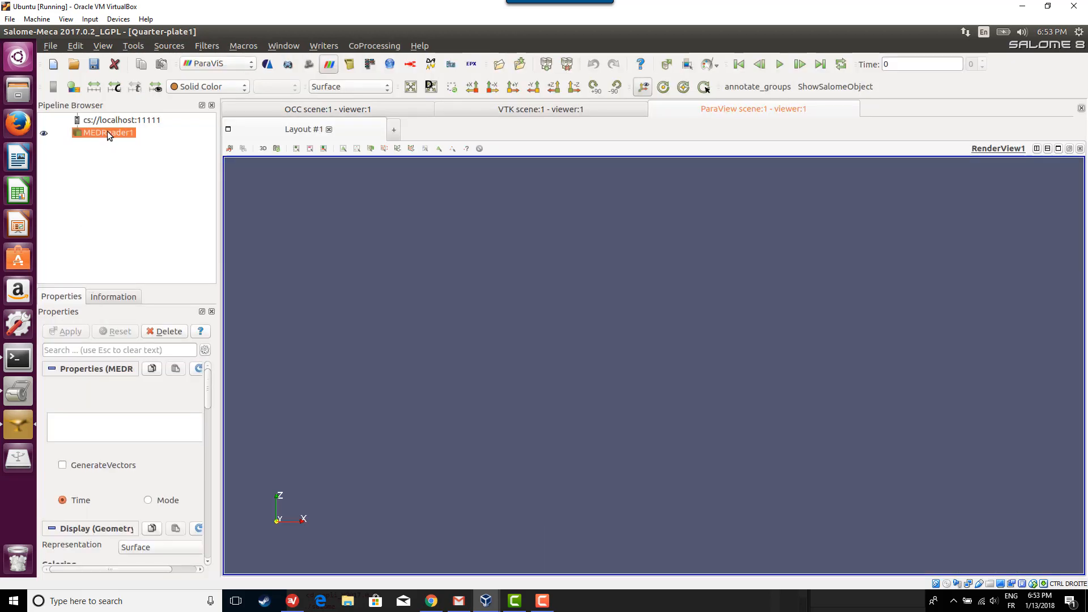
Examine the MEDReader1 source's file information and its reader, display and view properties.
right_click(109, 135)
key("Escape")
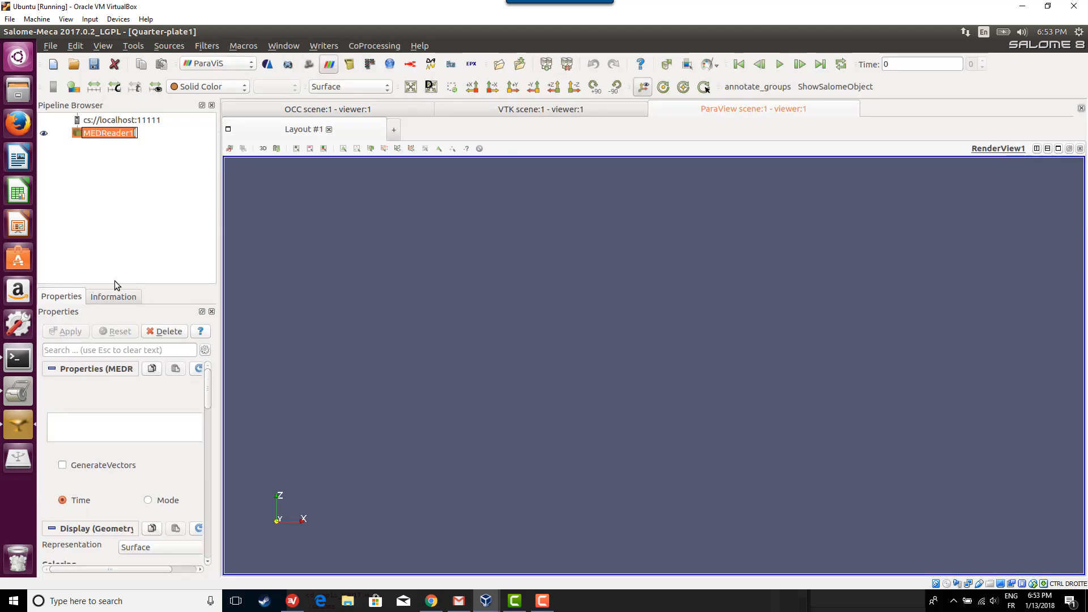
left_click(114, 296)
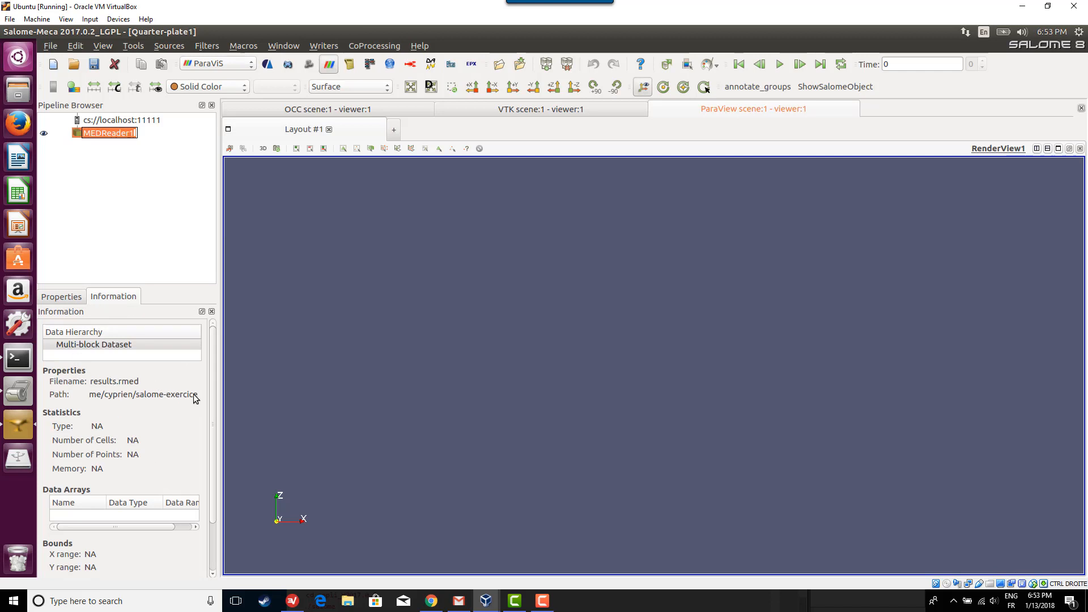
left_click(61, 297)
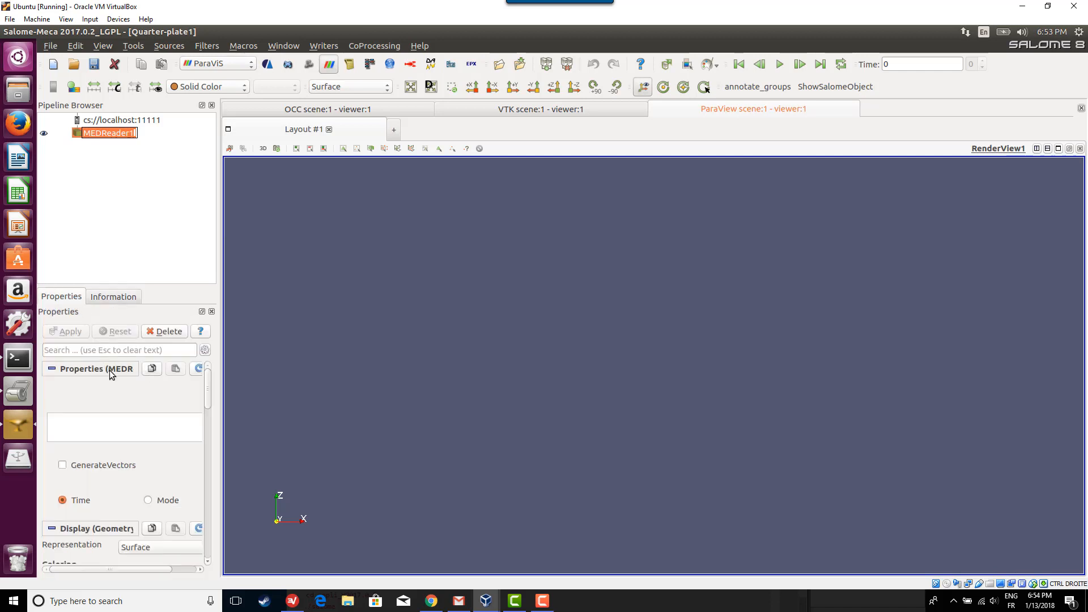
left_click(52, 370)
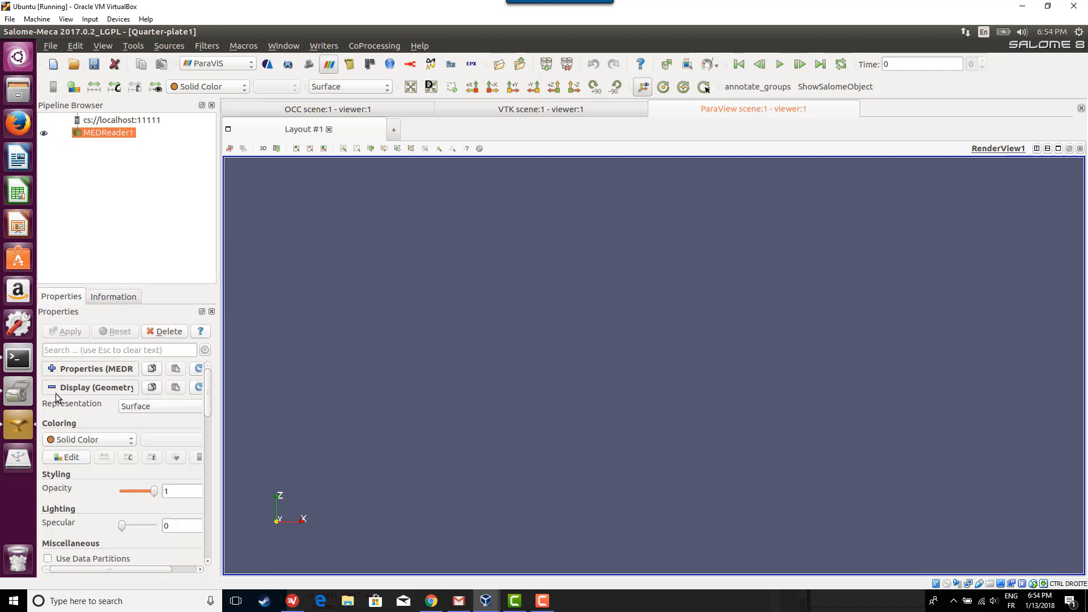
left_click(52, 389)
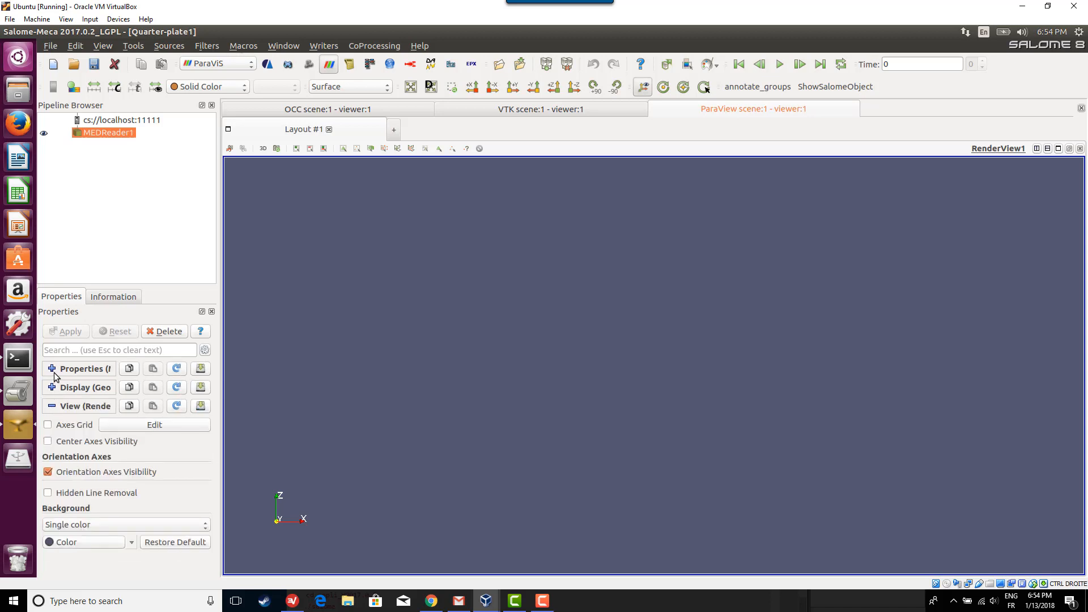
left_click(53, 370)
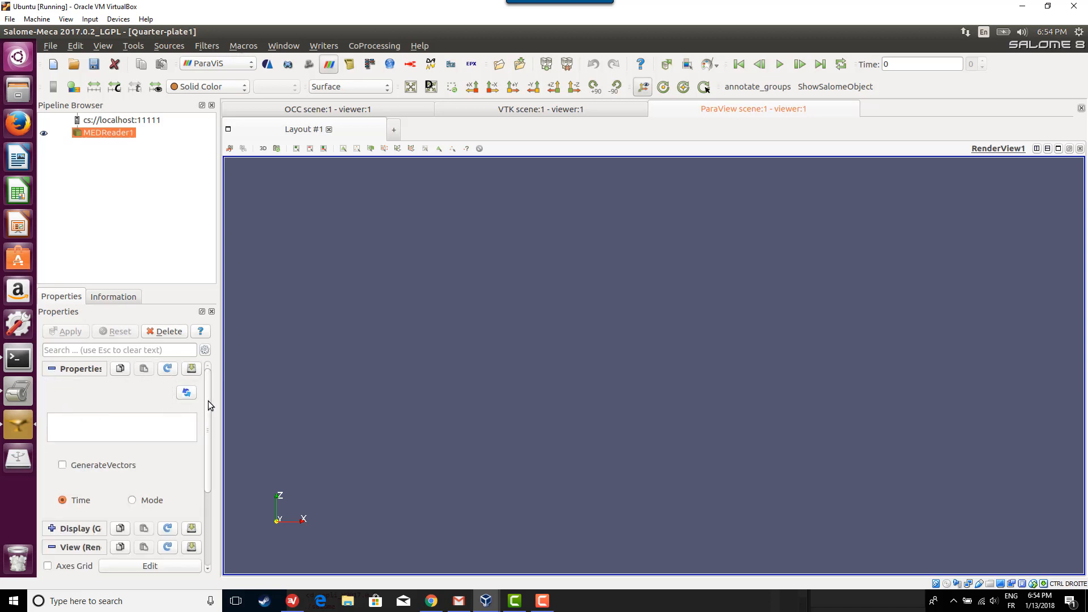
mouse_move(208, 401)
left_mouse_down()
mouse_move(218, 503)
mouse_move(195, 397)
left_mouse_up()
left_click(107, 296)
left_click(73, 298)
scroll(106, 417, "down", 2)
scroll(105, 417, "up", 2)
Switch to AsterStudy and examine the parameters of the RESU CALC_CHAMP post-processing command in the case's data settings.
left_click(226, 65)
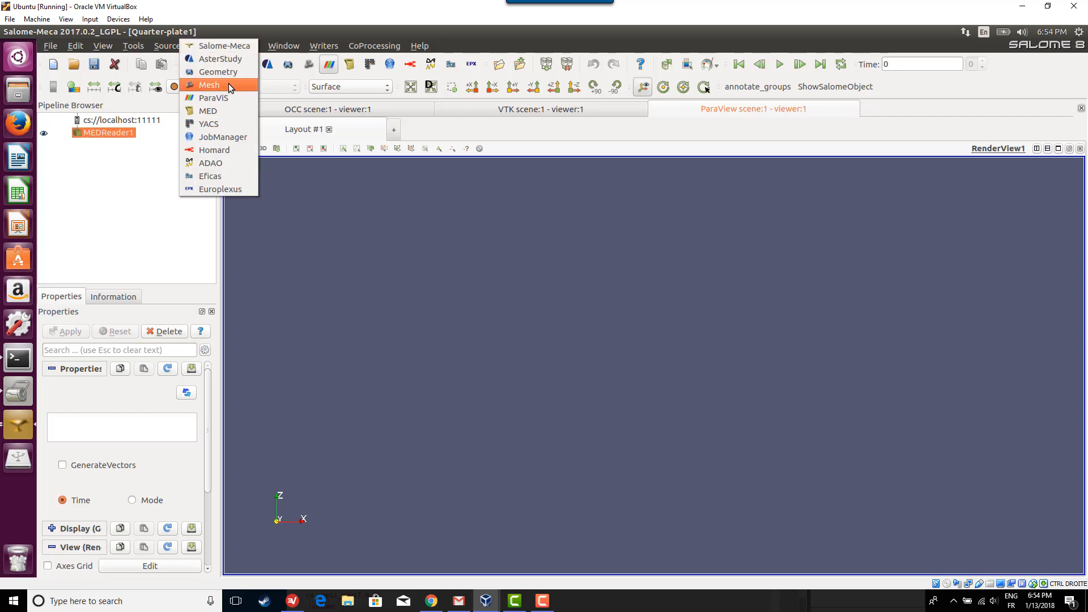
left_click(224, 45)
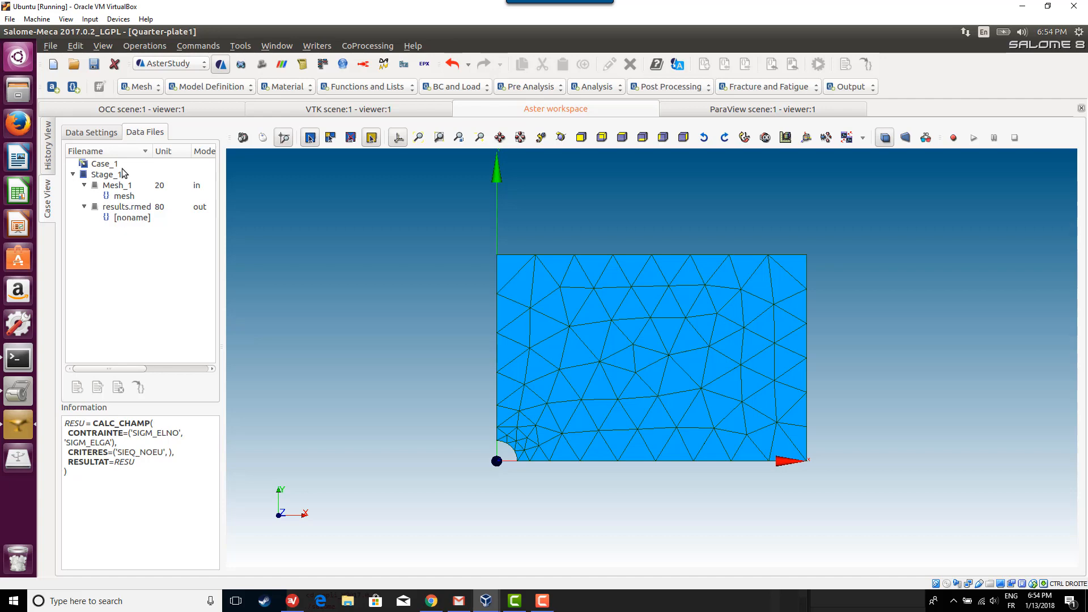
left_click(112, 134)
left_click(136, 257)
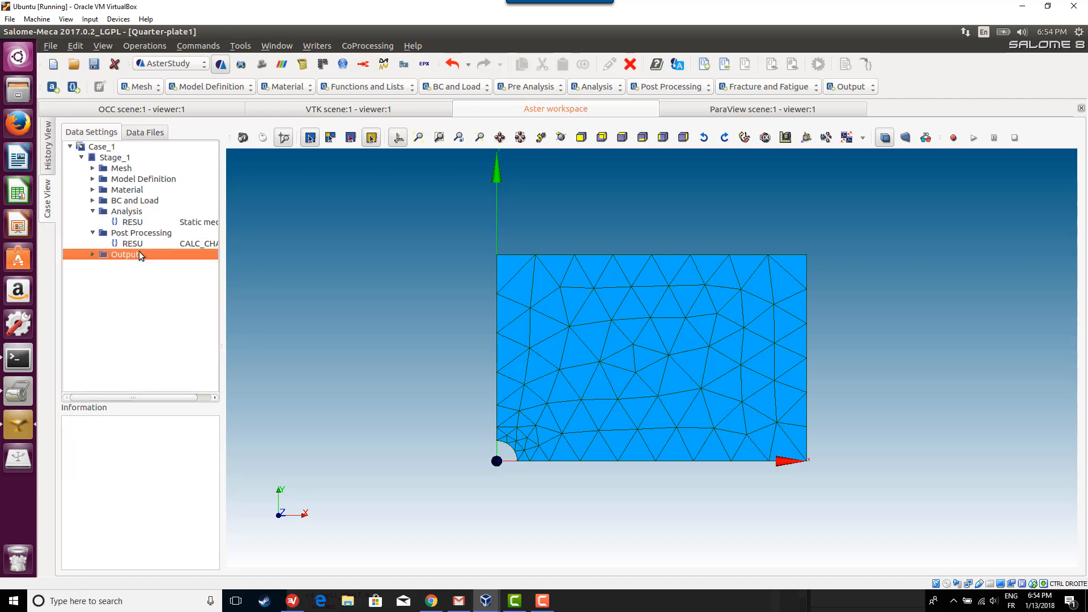
left_click(139, 245)
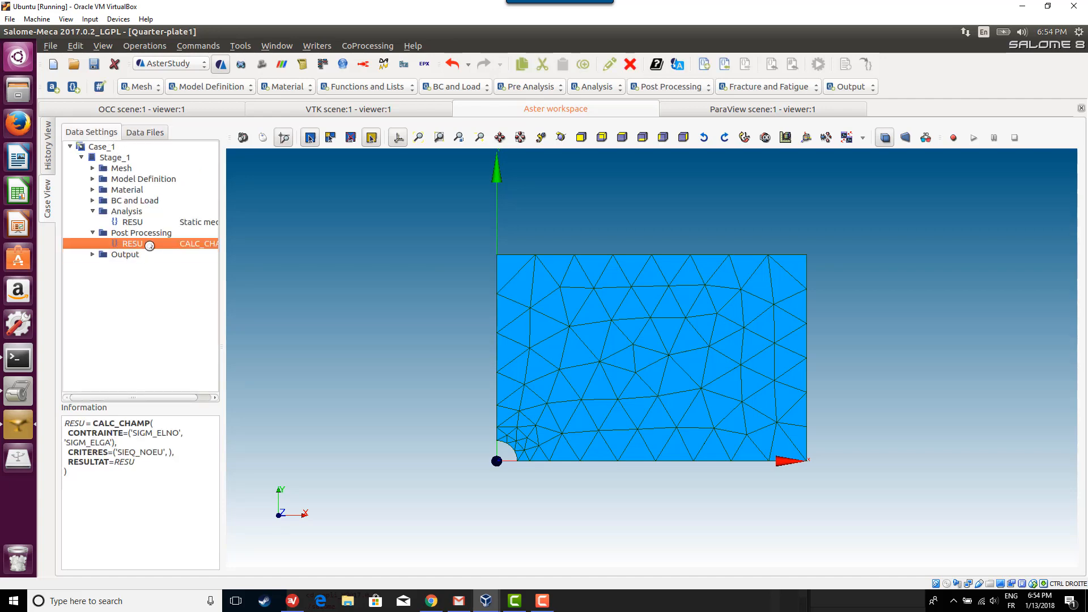
double_click(139, 245)
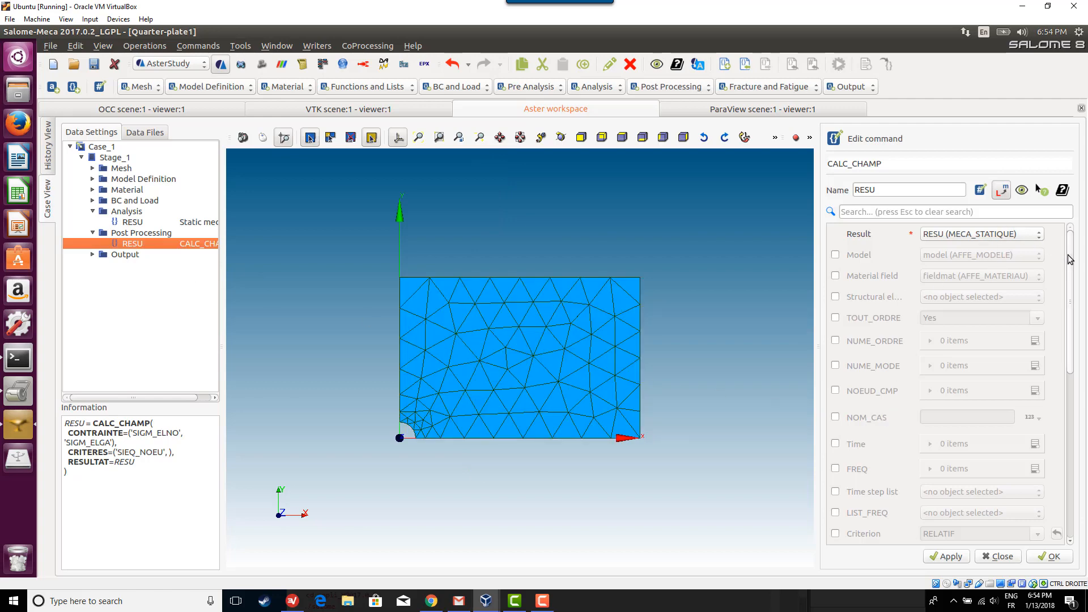
left_click_drag(1071, 262, 1084, 457)
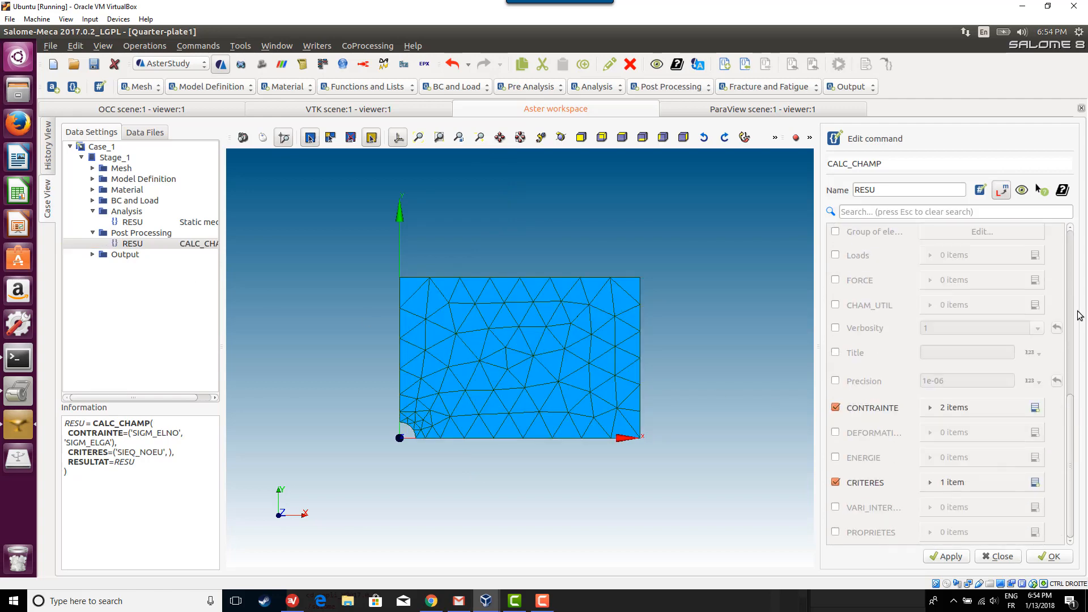
left_click_drag(1079, 316, 1074, 253)
Open the Output stage's Set output results command, discarding the open CALC_CHAMP edit, and add one item to its Results list.
left_click(93, 255)
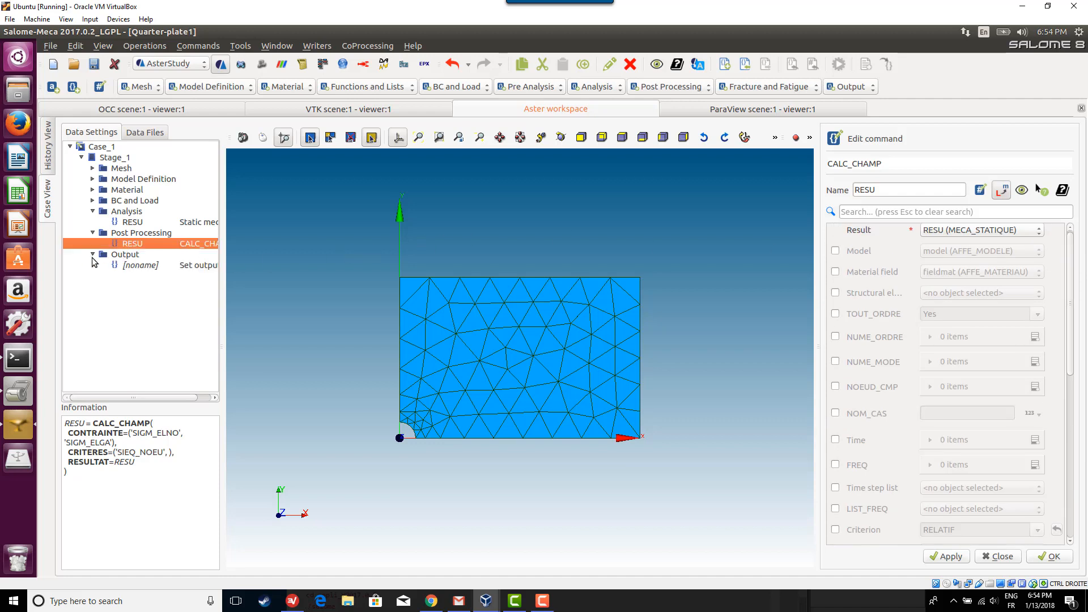
left_click(133, 266)
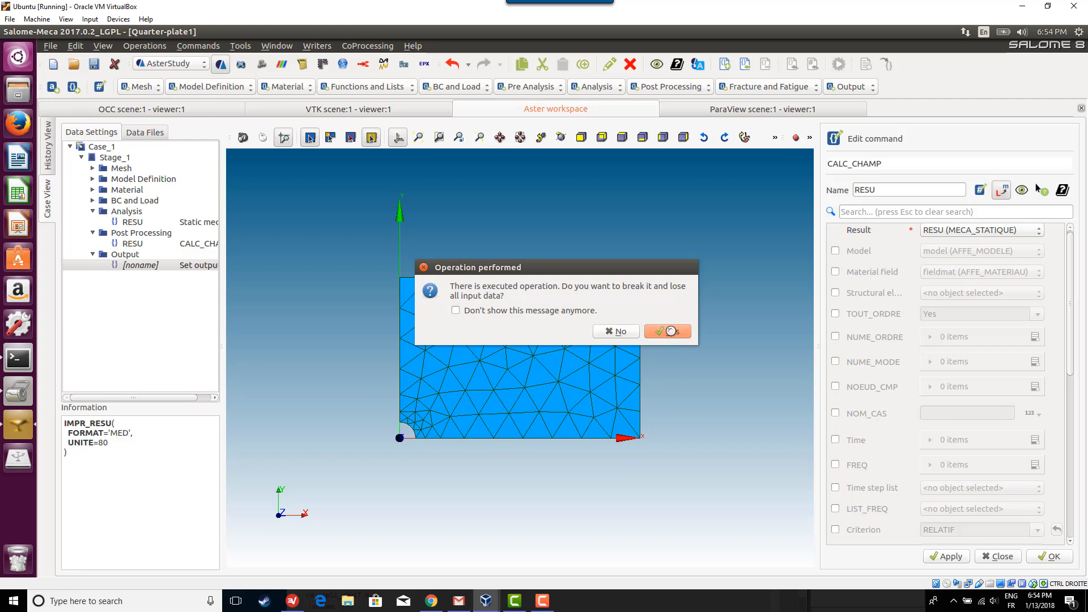
left_click(666, 333)
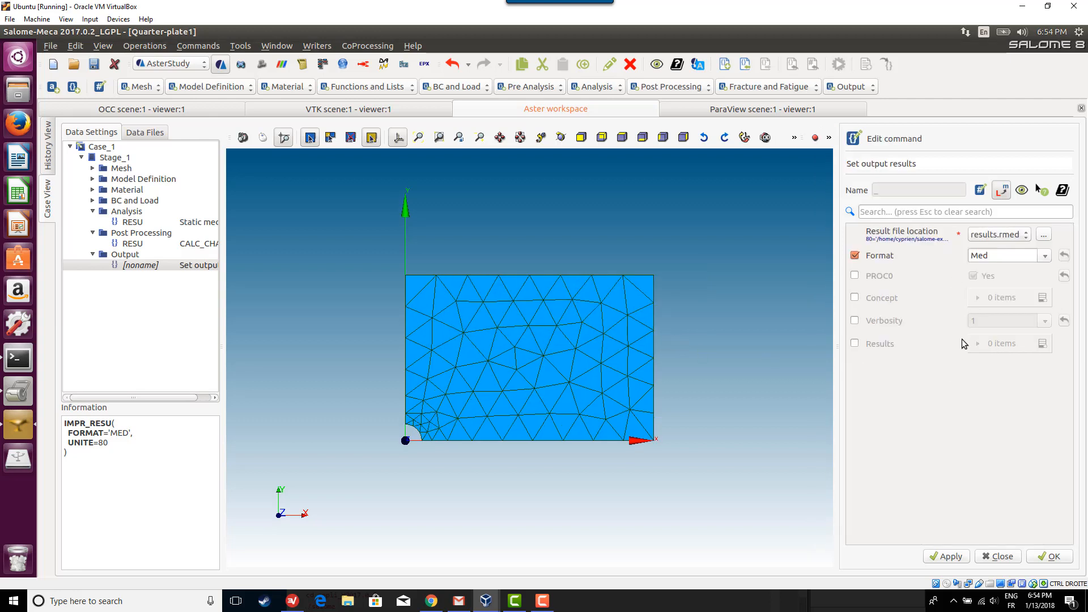
left_click(855, 344)
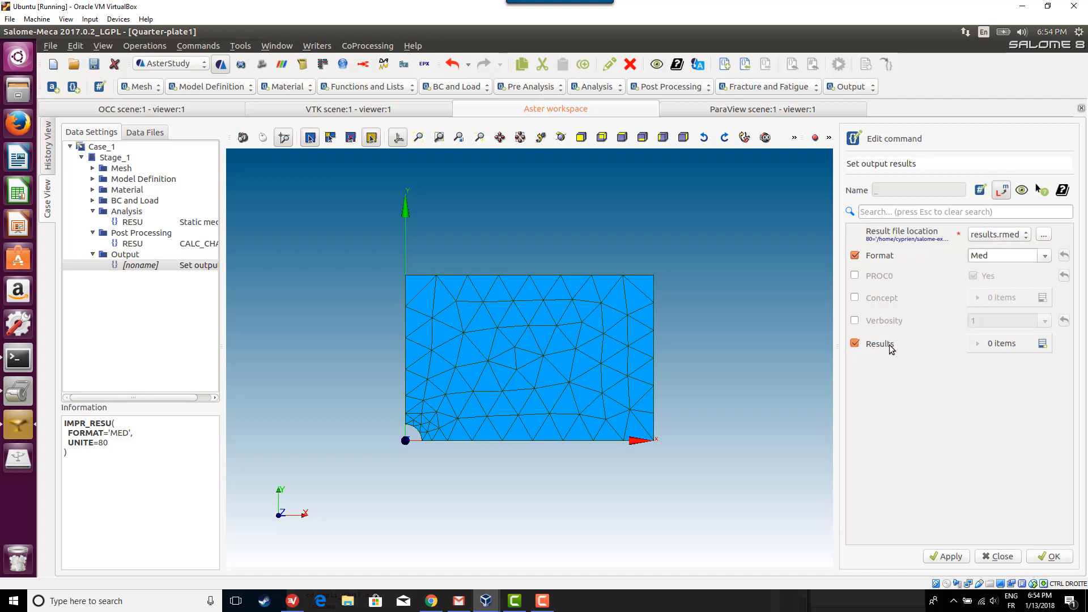
left_click(1044, 344)
left_click(964, 373)
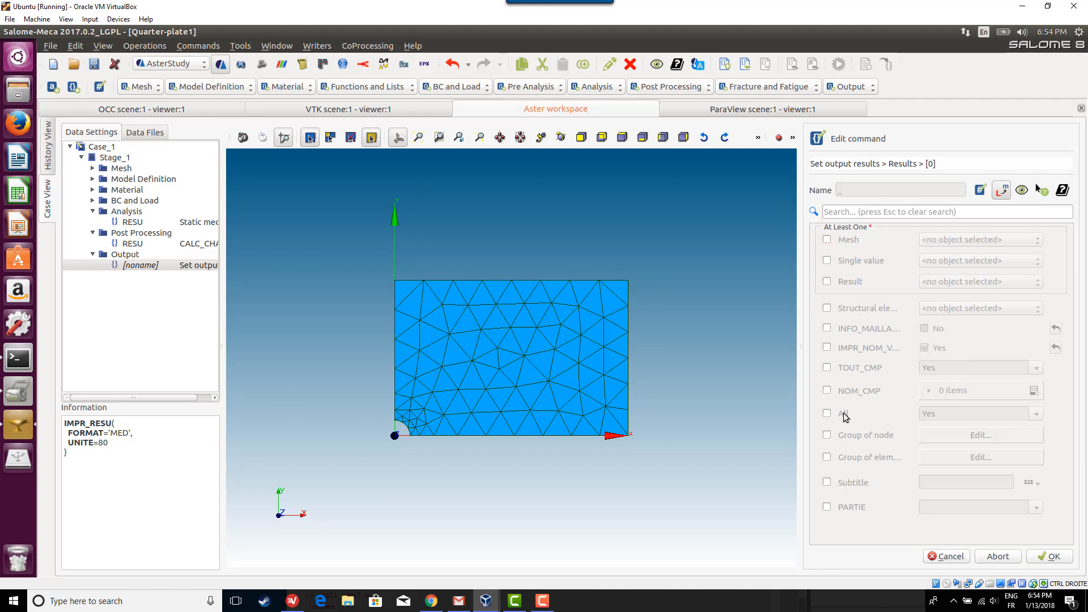
left_click(828, 240)
left_click(984, 241)
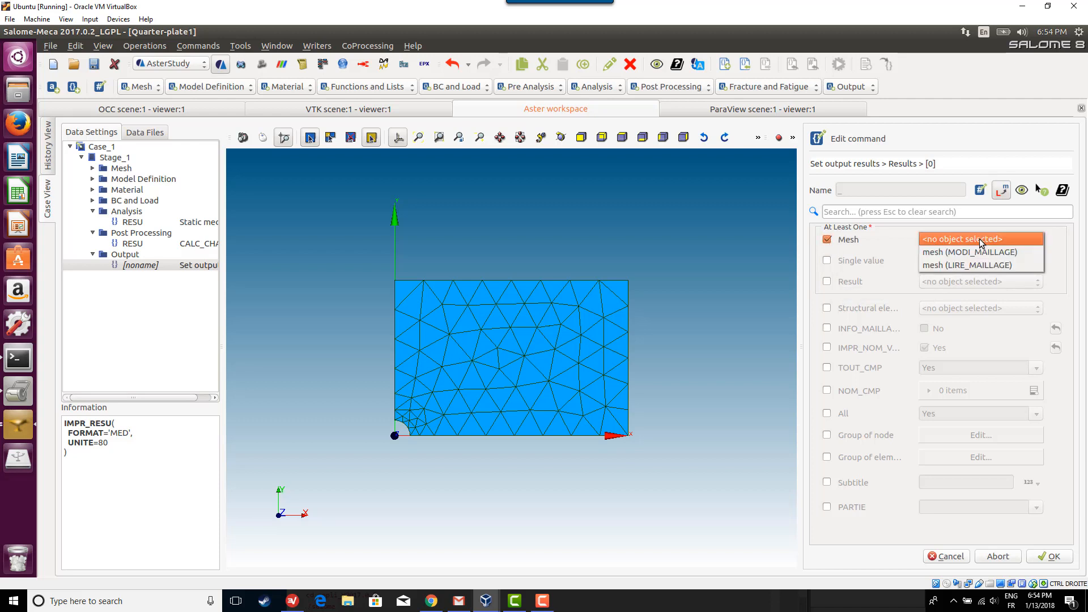
left_click(985, 266)
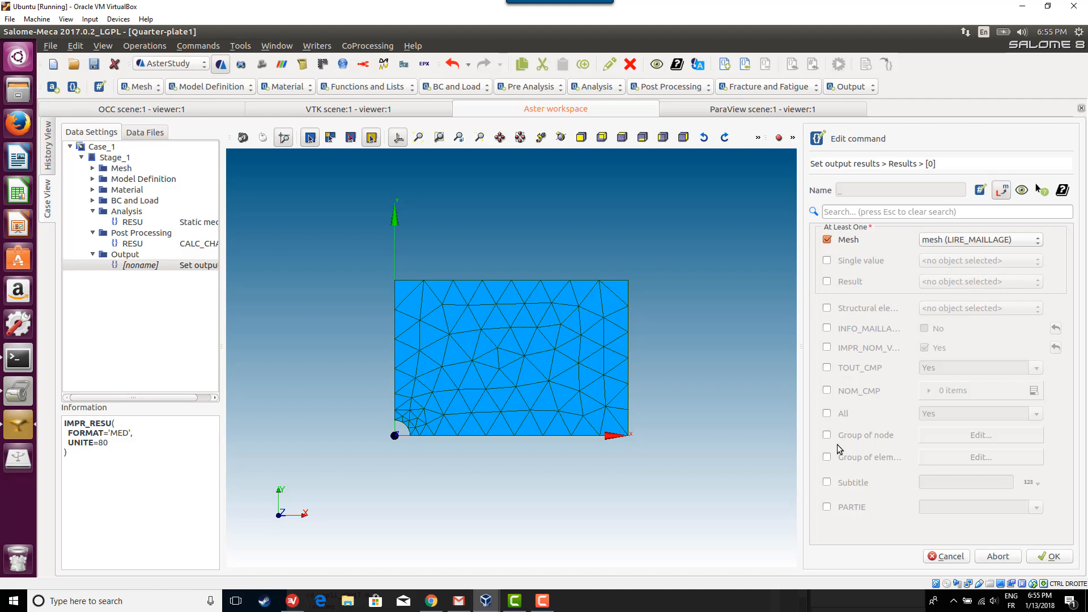
left_click(828, 240)
Set the Results item's Result to RESU (MECA_STATIQUE) and accept the changes to the output command.
left_click(828, 283)
left_click(949, 285)
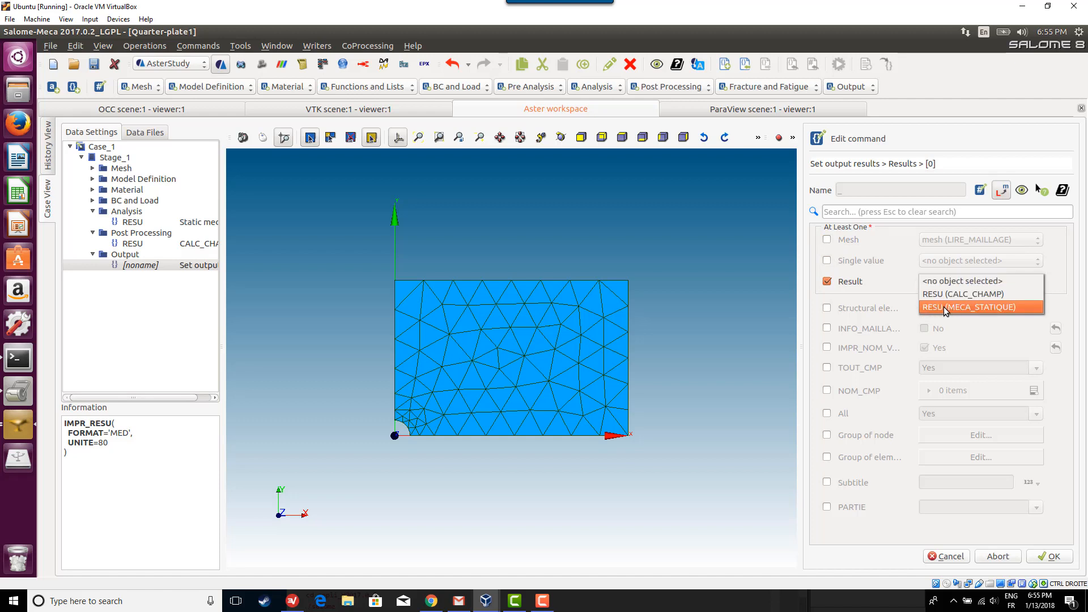
left_click(946, 308)
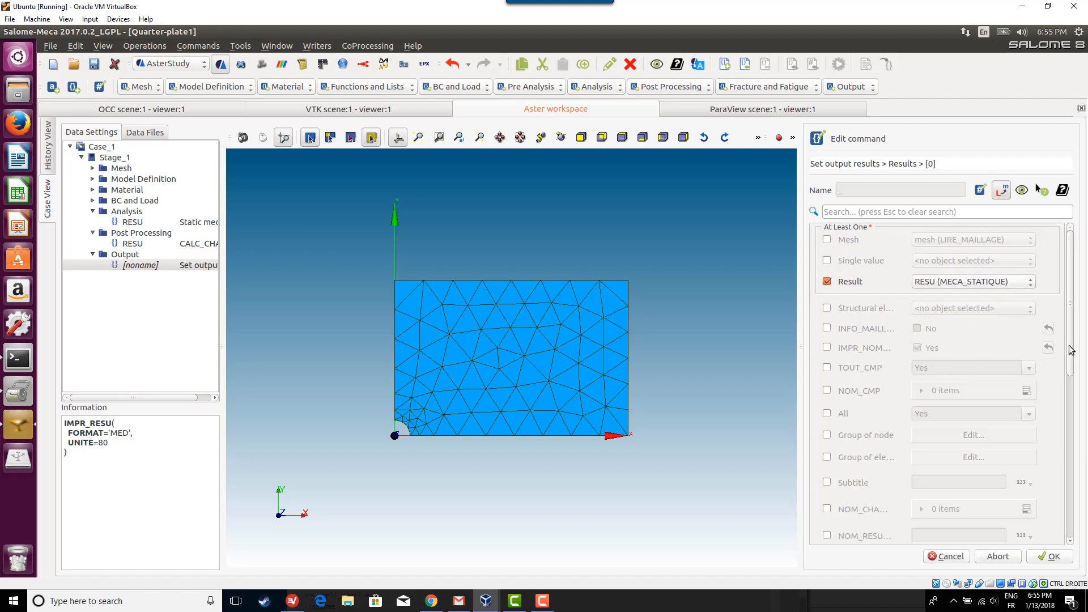
left_click_drag(1071, 350, 1076, 533)
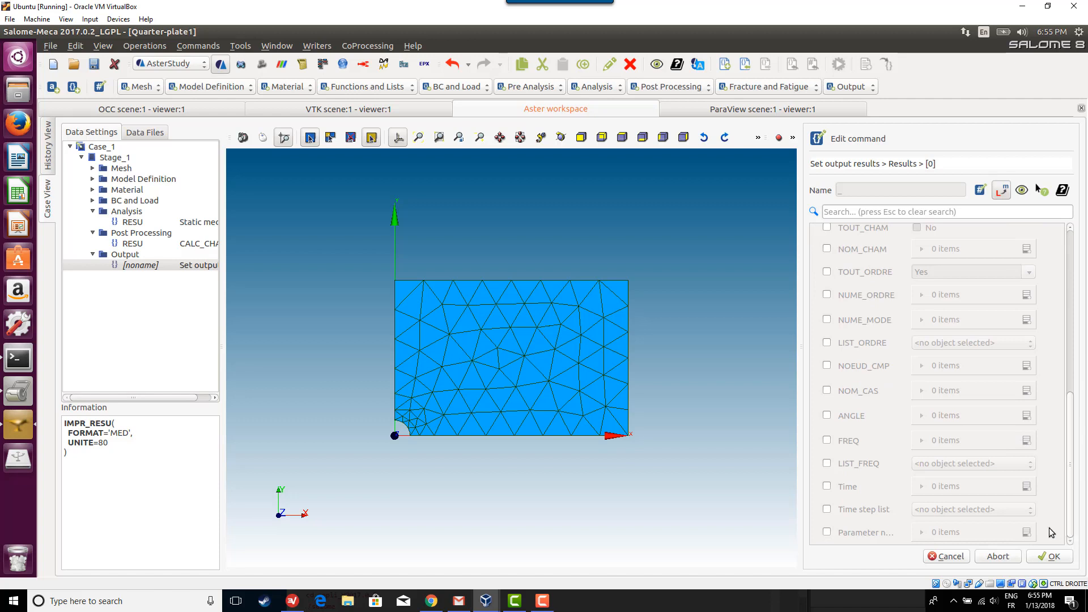
left_click(1051, 556)
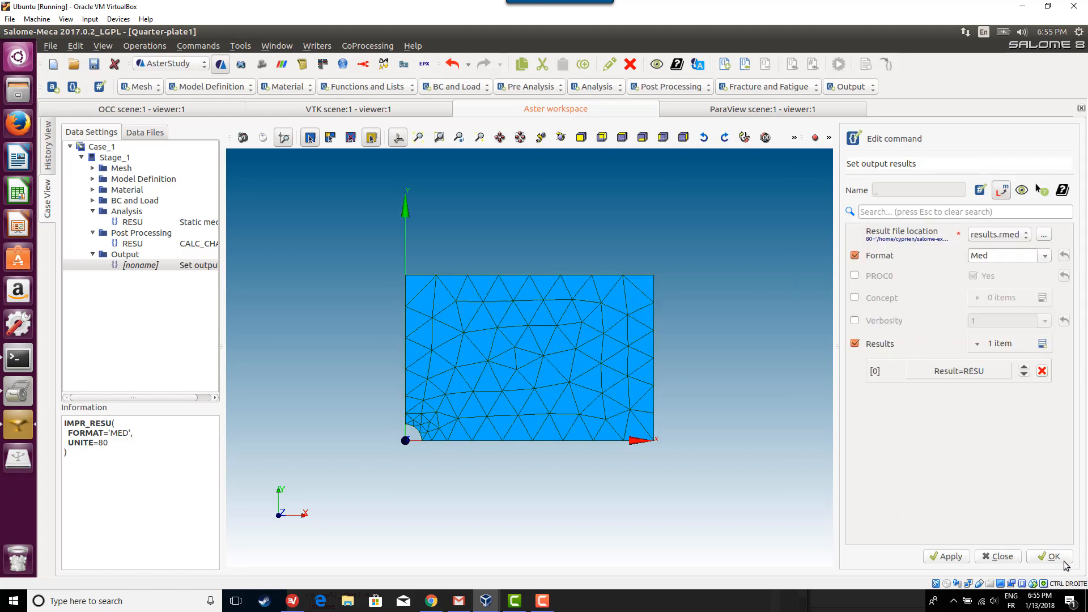
left_click(1032, 559)
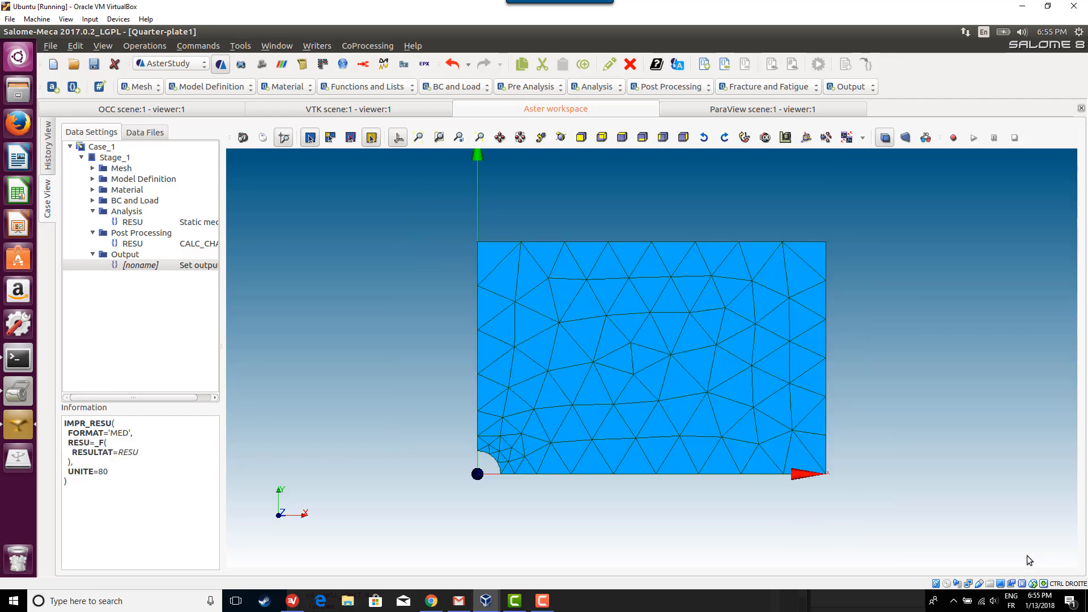
Mark Stage_1 of Case_1 for execution in the History View and run it on localhost with the default settings.
left_click(49, 159)
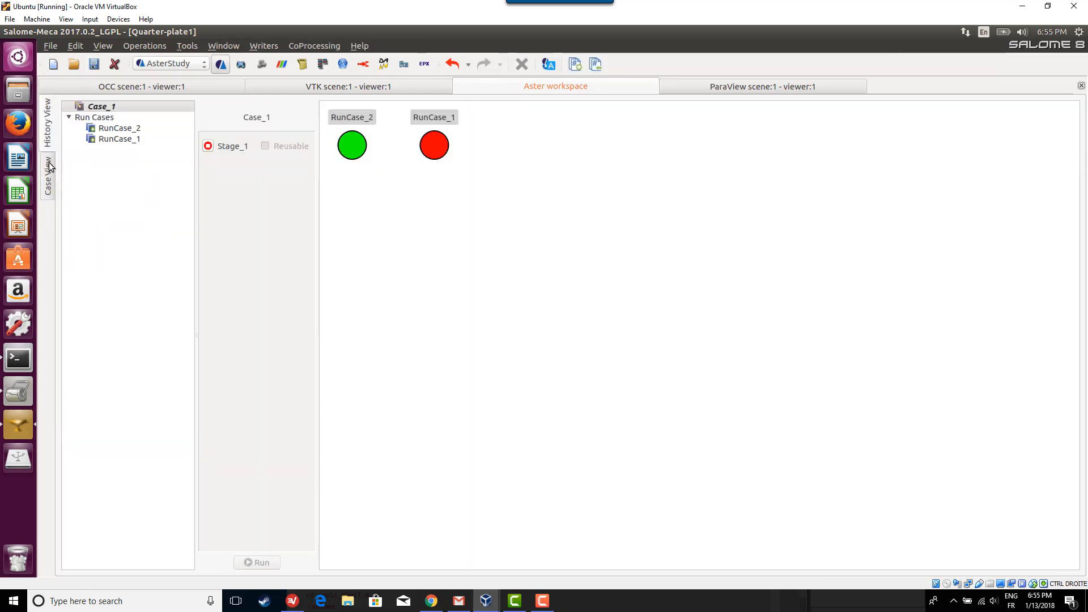
left_click(208, 147)
left_click(262, 563)
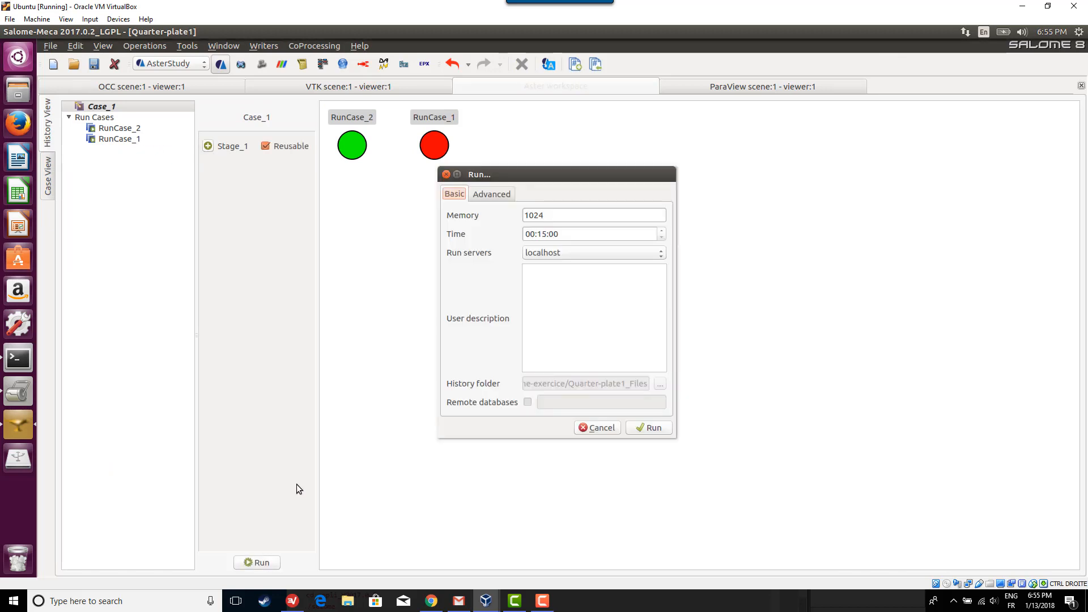
left_click(637, 427)
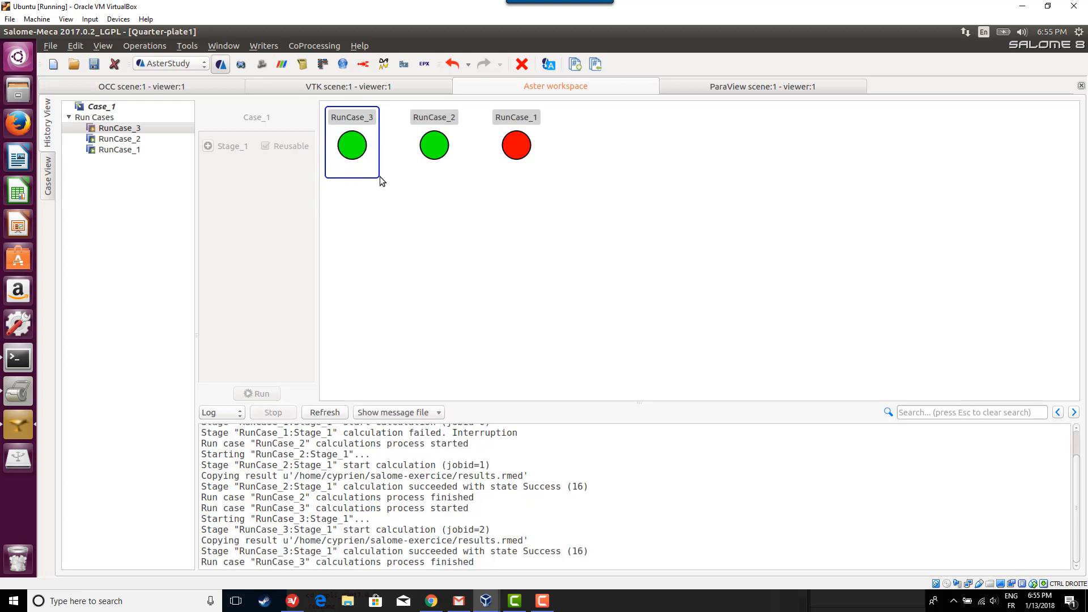
Return to the Case View, check the MEDReader1 source in ParaViS, and switch back to AsterStudy.
left_click(48, 181)
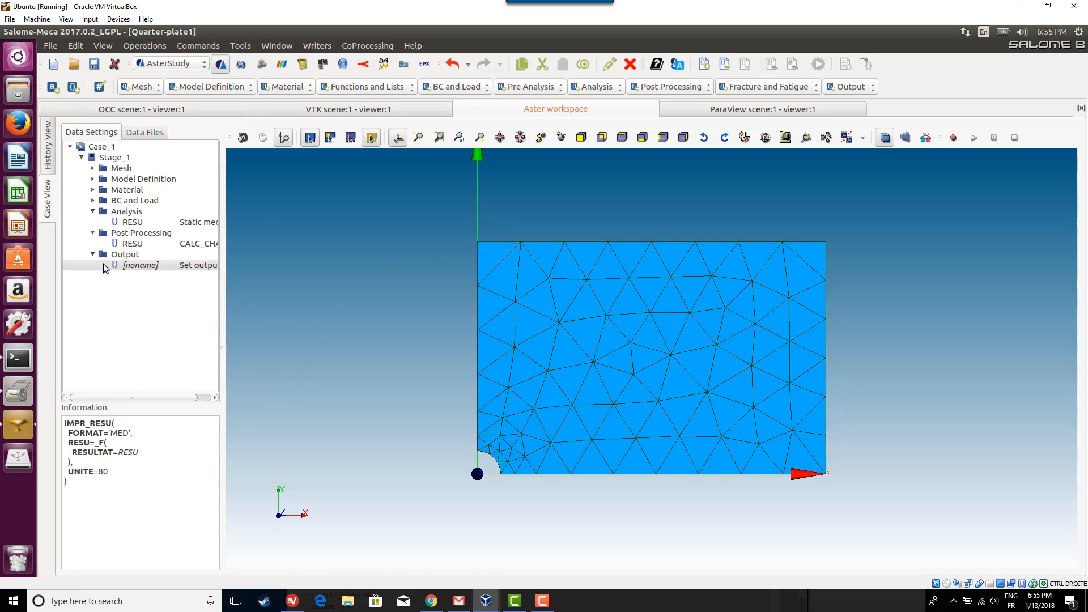
left_click(180, 64)
left_click(179, 100)
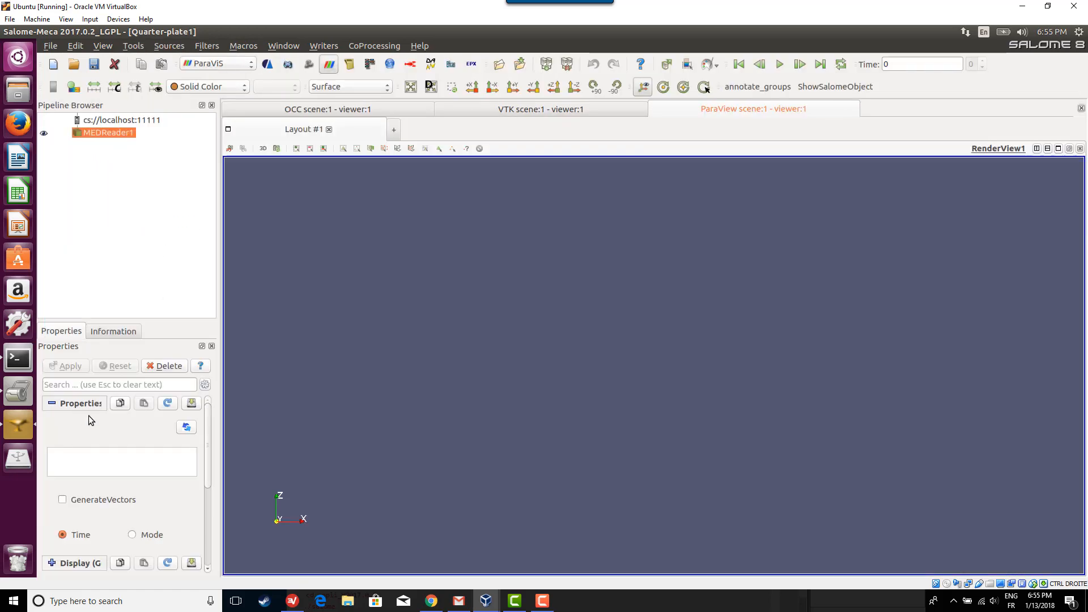
left_click(203, 66)
left_click(215, 55)
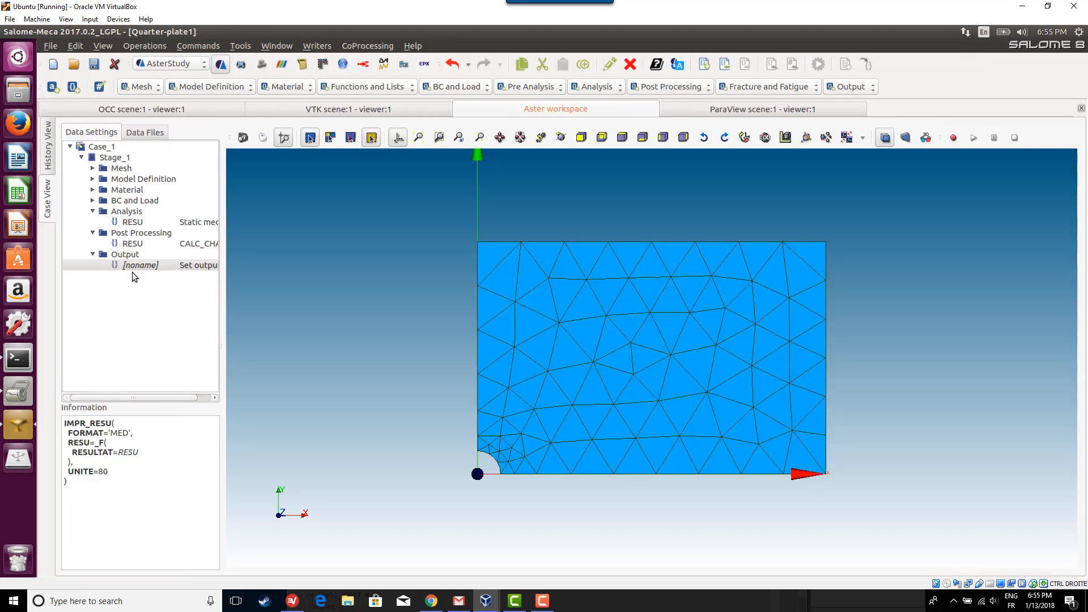
Open the recomputed results.rmed output file from the case's data files in ParaViS.
right_click(135, 268)
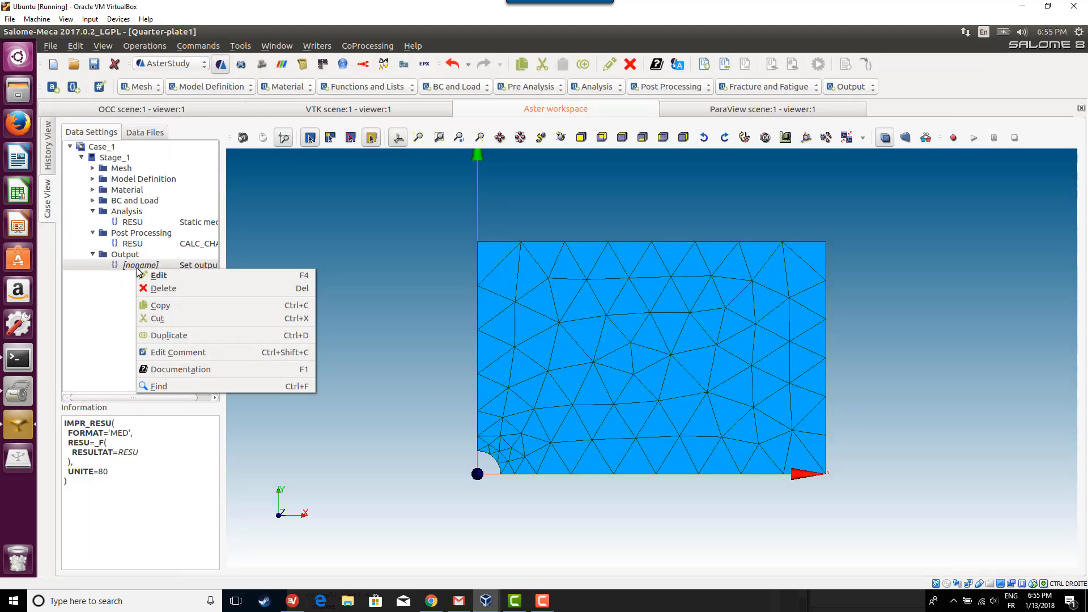
left_click(140, 133)
left_click(143, 132)
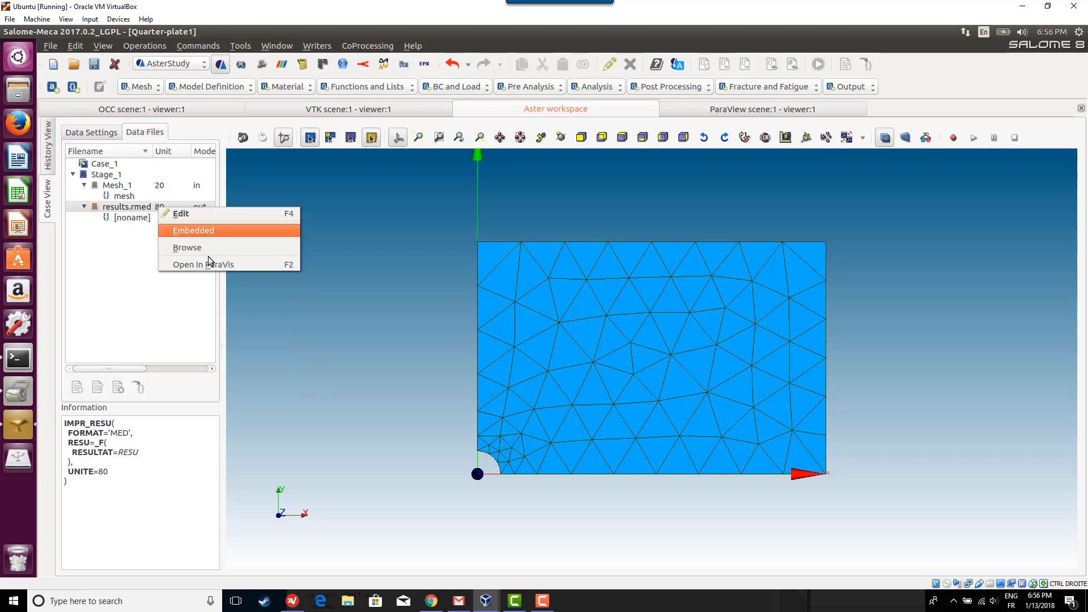
left_click(209, 263)
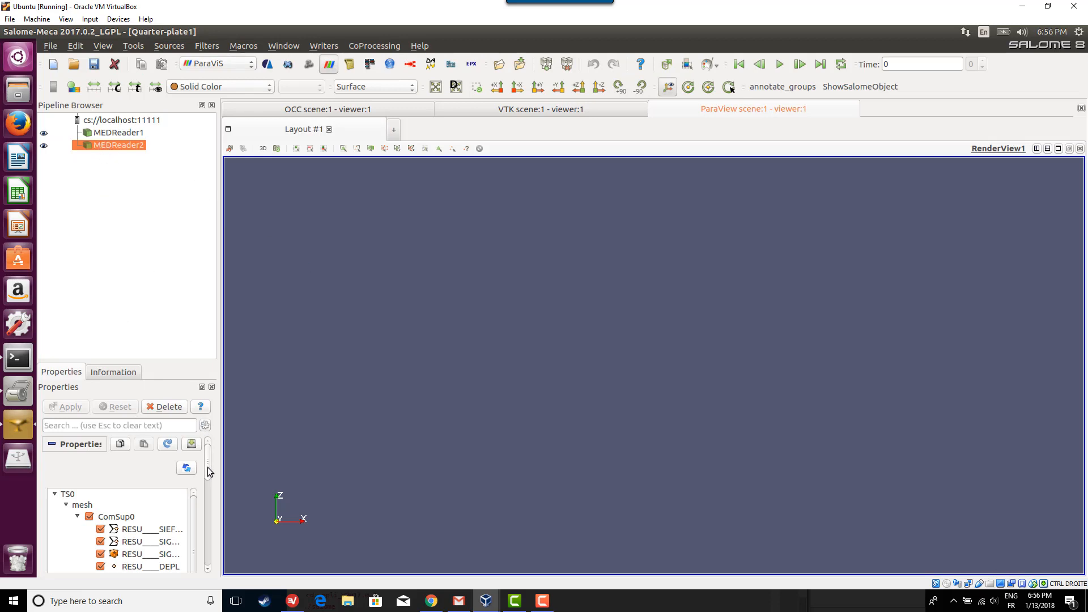
Look through the MEDReader2 source's result fields and color it by RESU____DEPL magnitude.
mouse_move(207, 467)
left_mouse_down()
mouse_move(218, 501)
mouse_move(224, 470)
left_mouse_up()
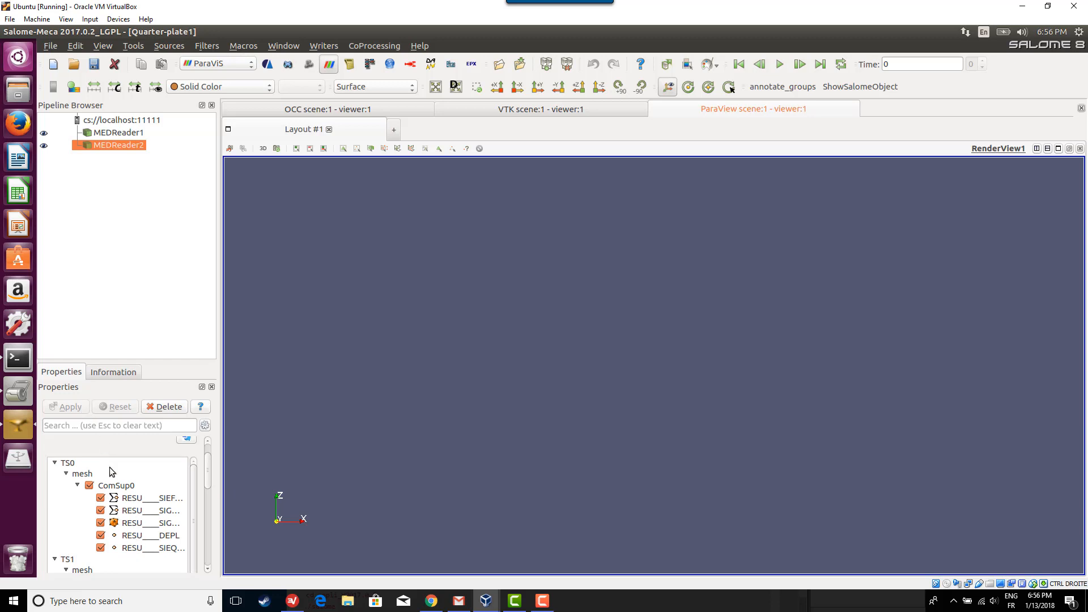
left_click(131, 499)
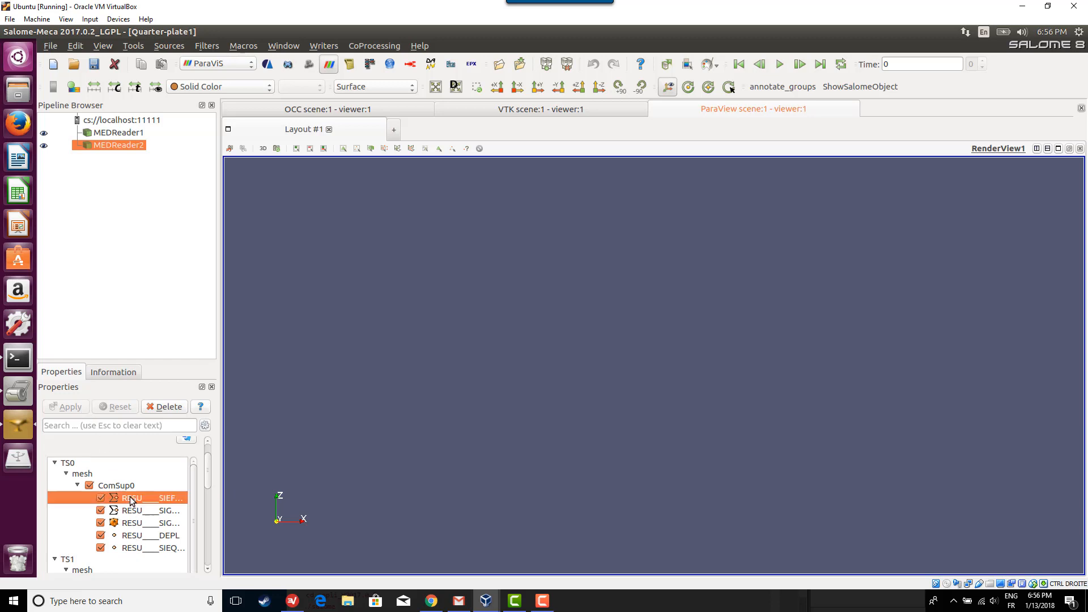
left_click(202, 87)
left_click(216, 108)
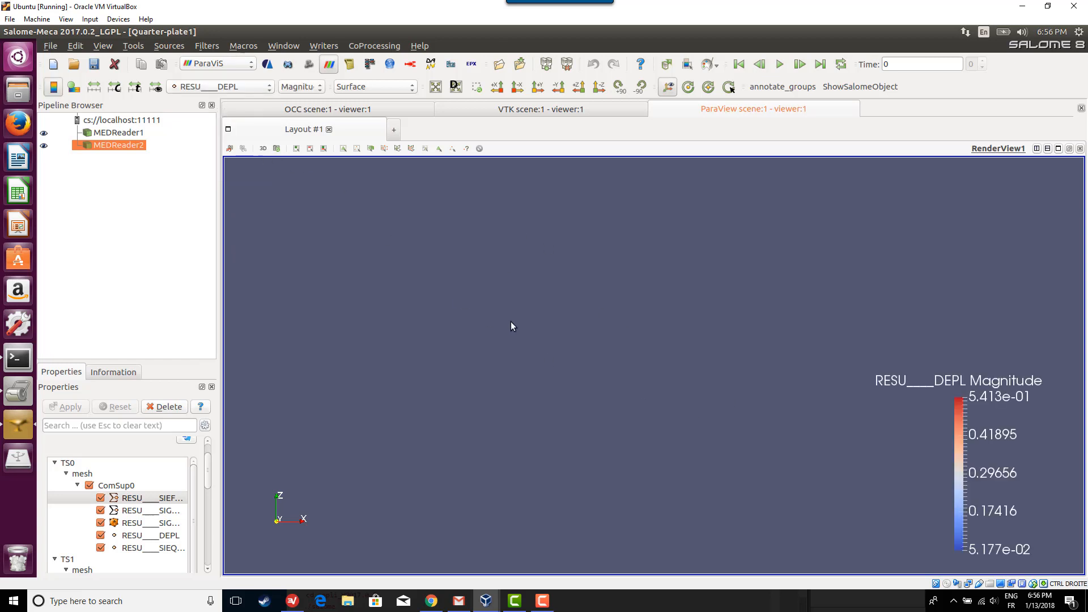
Orbit the displacement plot, compare the +Z and -Z view directions, and leave the plate viewed along -Z.
left_click_drag(511, 322, 605, 460)
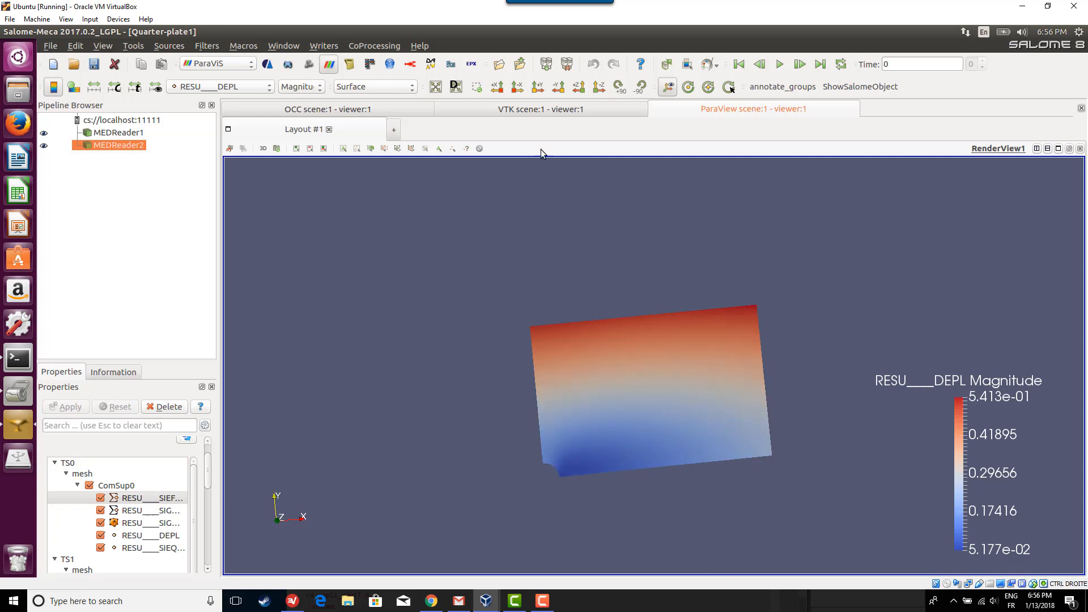
left_click(598, 91)
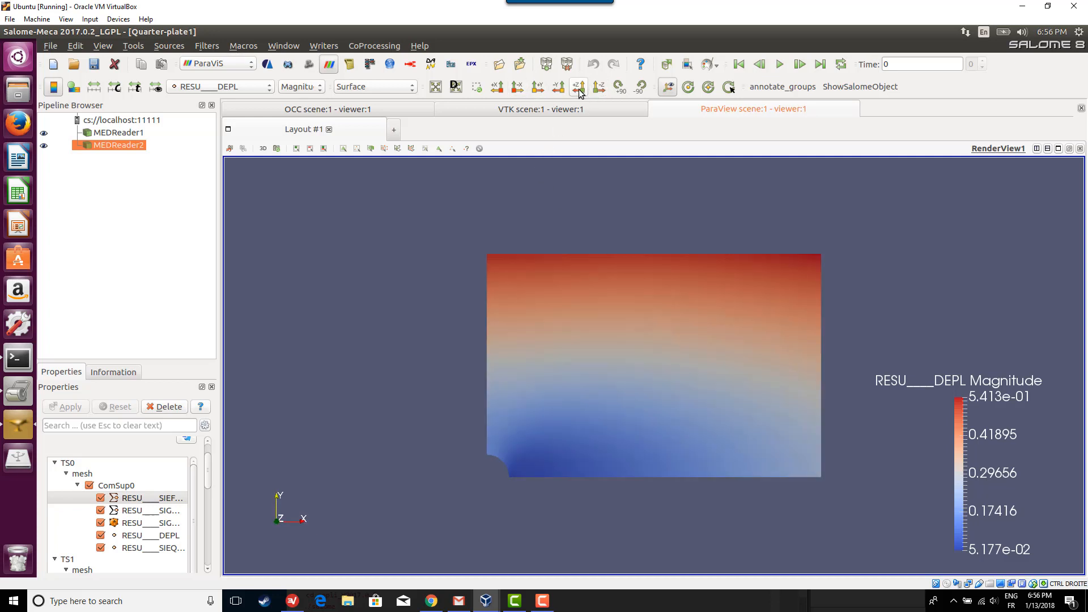
left_click(579, 88)
left_click(597, 90)
left_click_drag(745, 366, 713, 363)
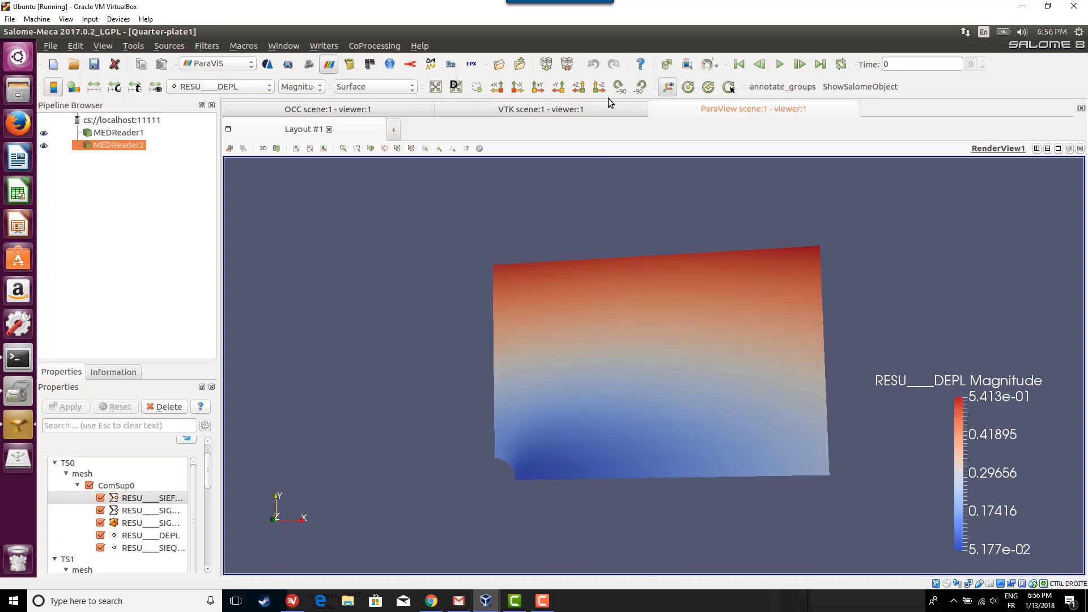
left_click(578, 88)
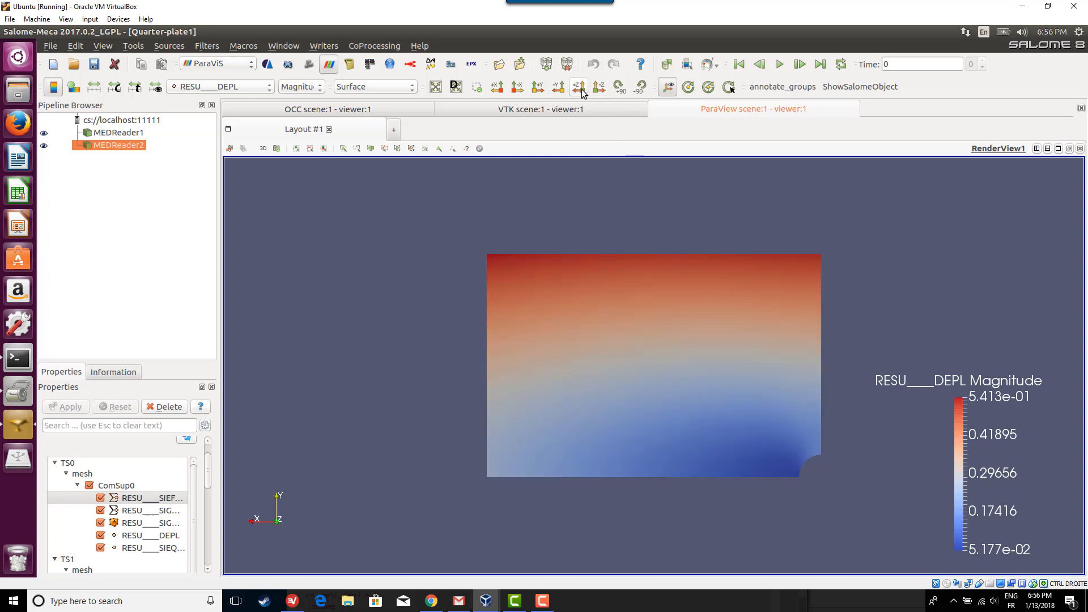
left_click(602, 87)
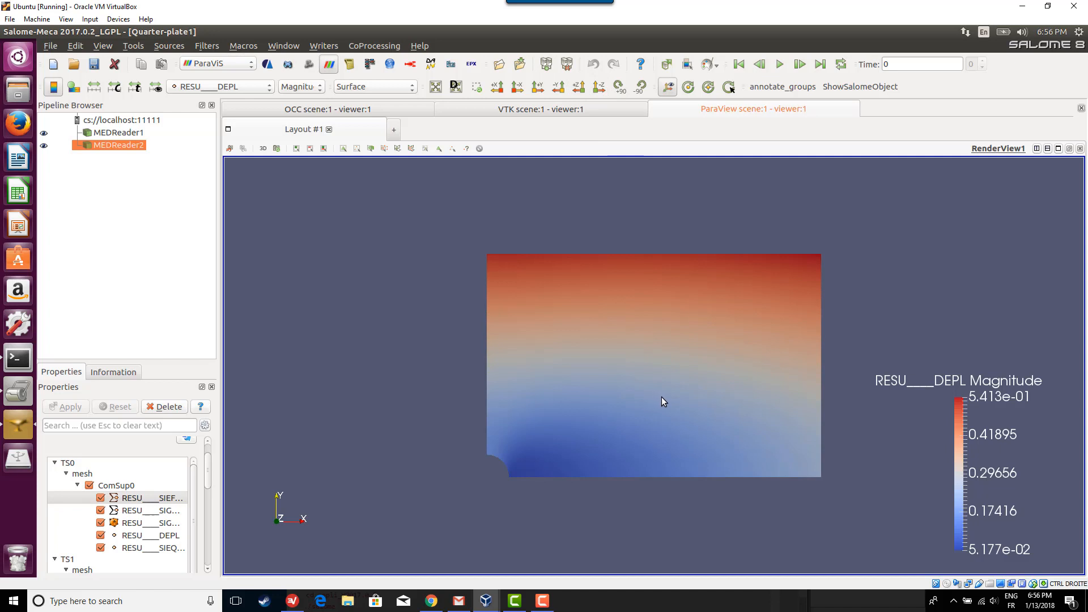
Display the plate's displacement plot as Surface With Edges to show the mesh.
scroll(672, 391, "up", 2)
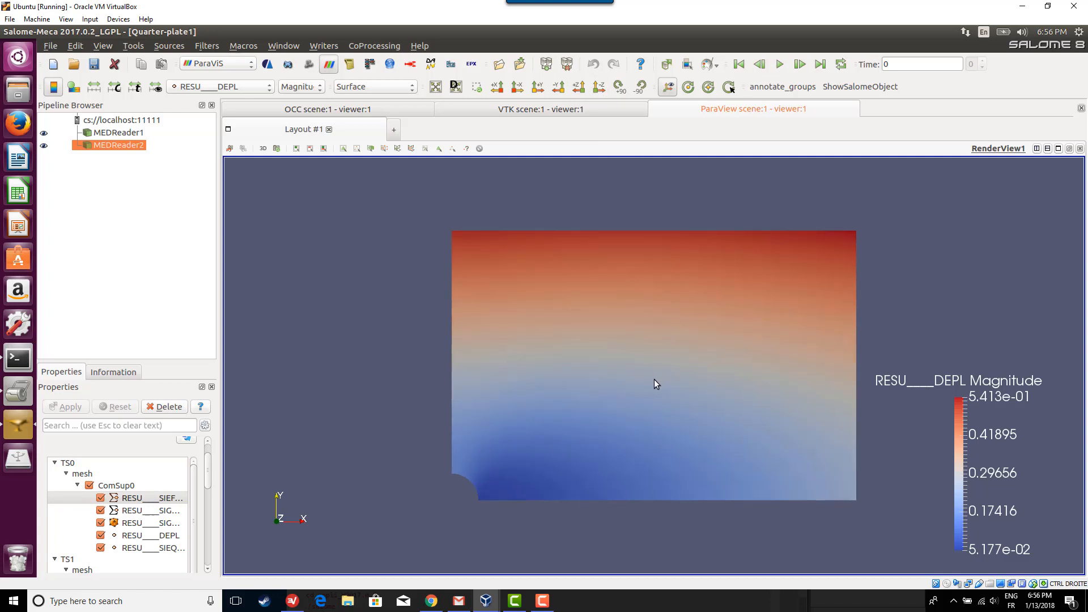
left_click(361, 88)
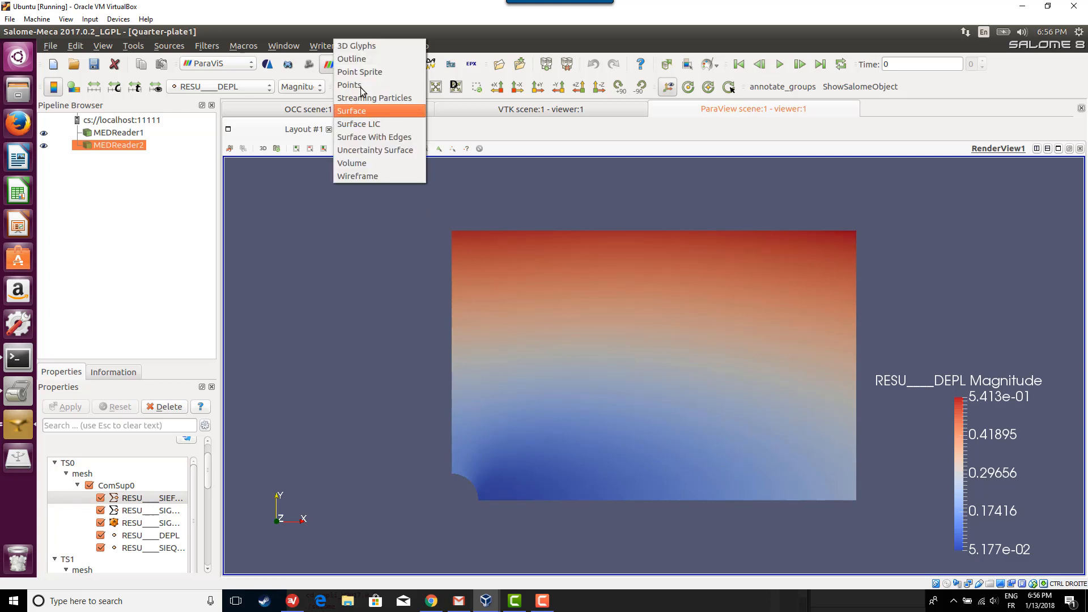
left_click(381, 141)
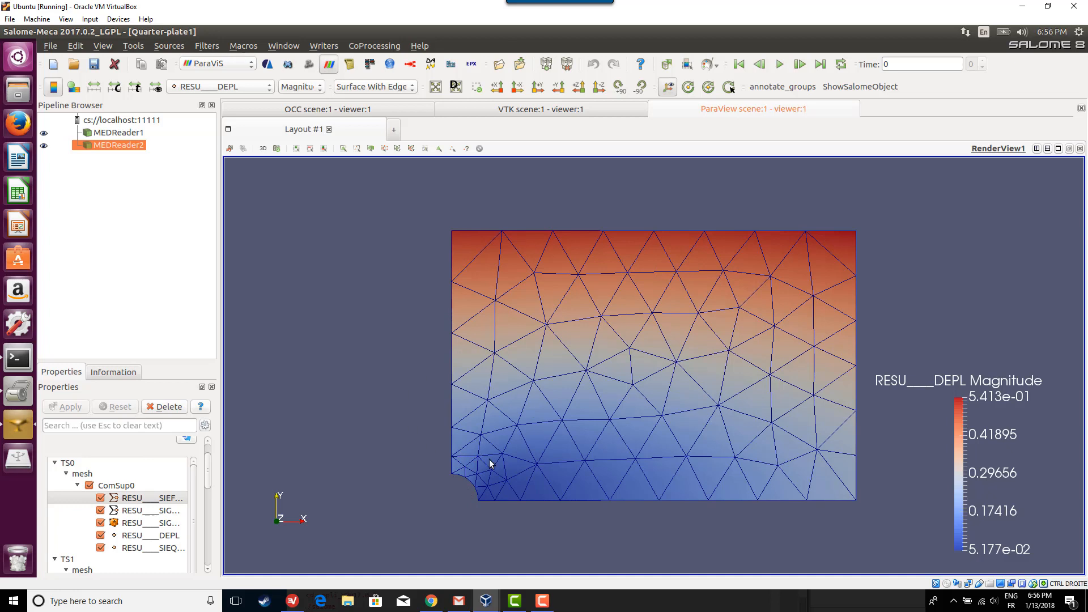
Review MEDReader2's file properties, statistics, data arrays and bounds, and return to its source properties.
left_click(121, 375)
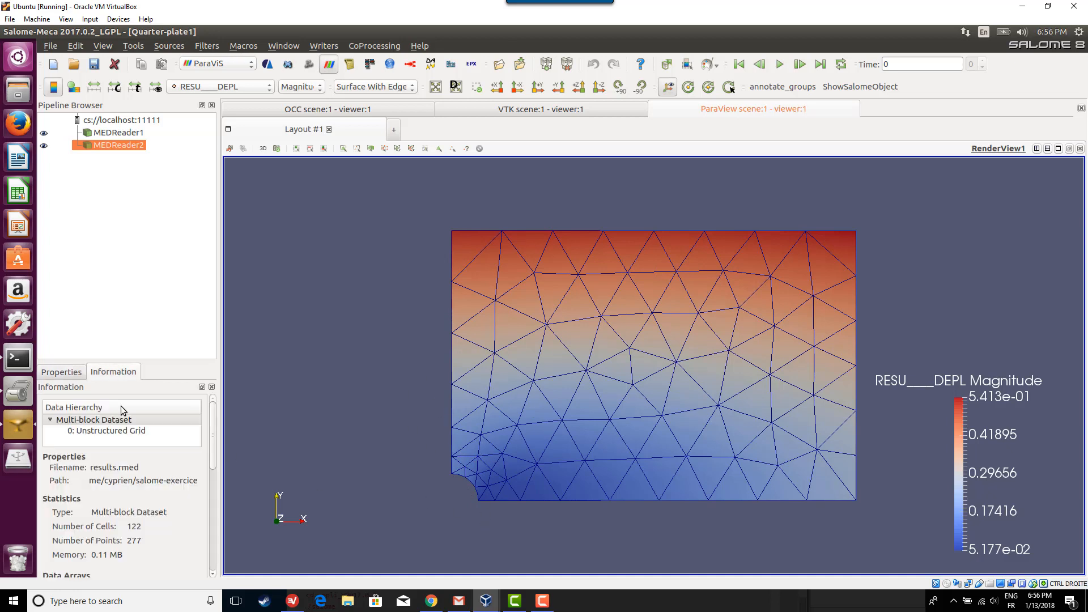
scroll(132, 515, "down", 5)
scroll(154, 506, "down", 5)
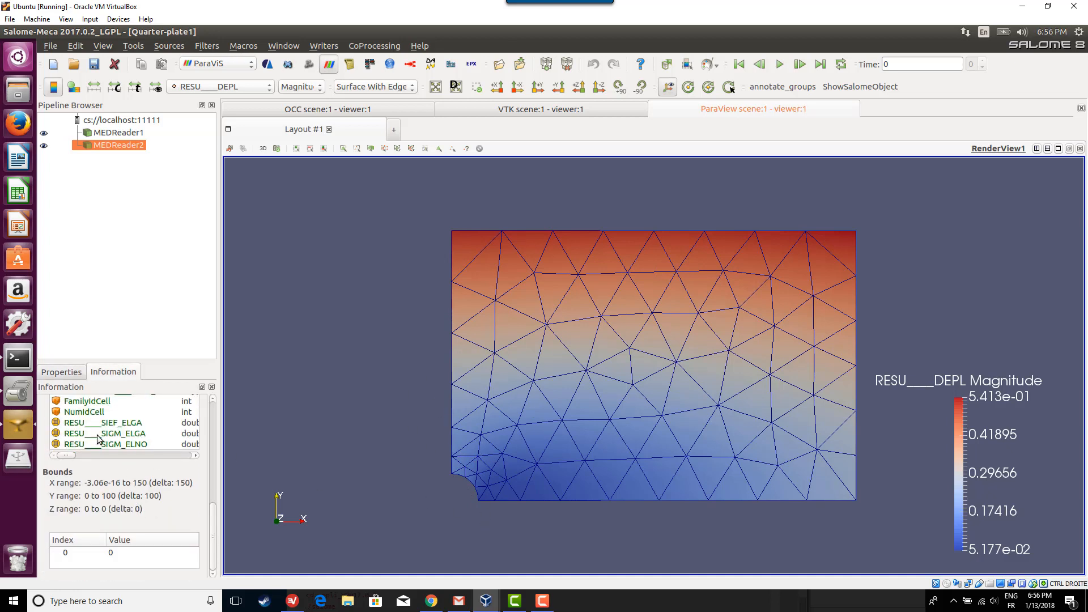
left_click(60, 372)
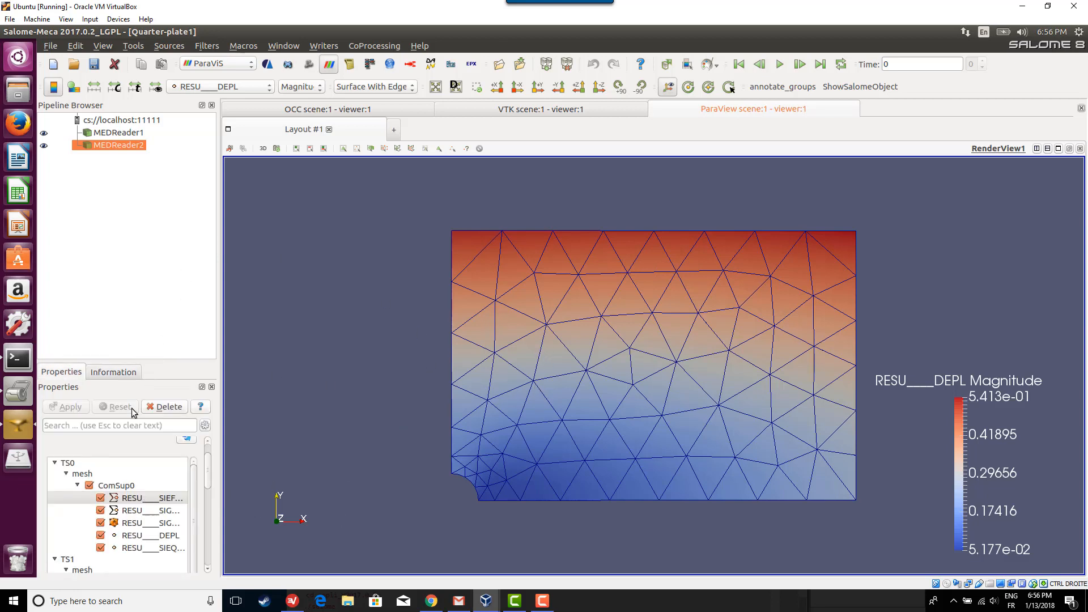
Show the Display window and dock it together with the Properties and Information windows.
left_click(108, 49)
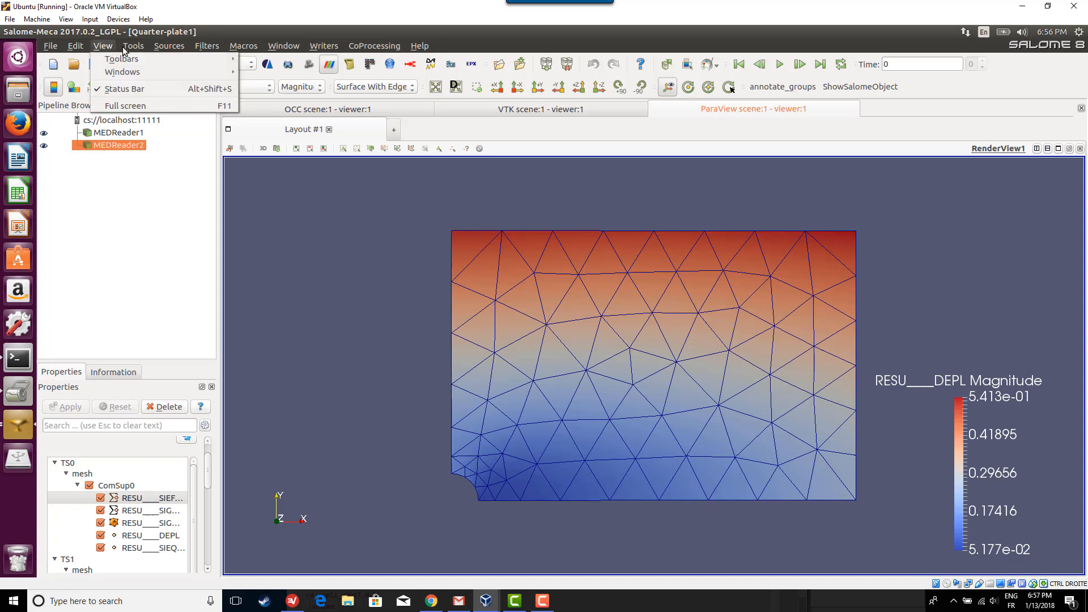
left_click(111, 48)
left_click(105, 50)
mouse_move(106, 72)
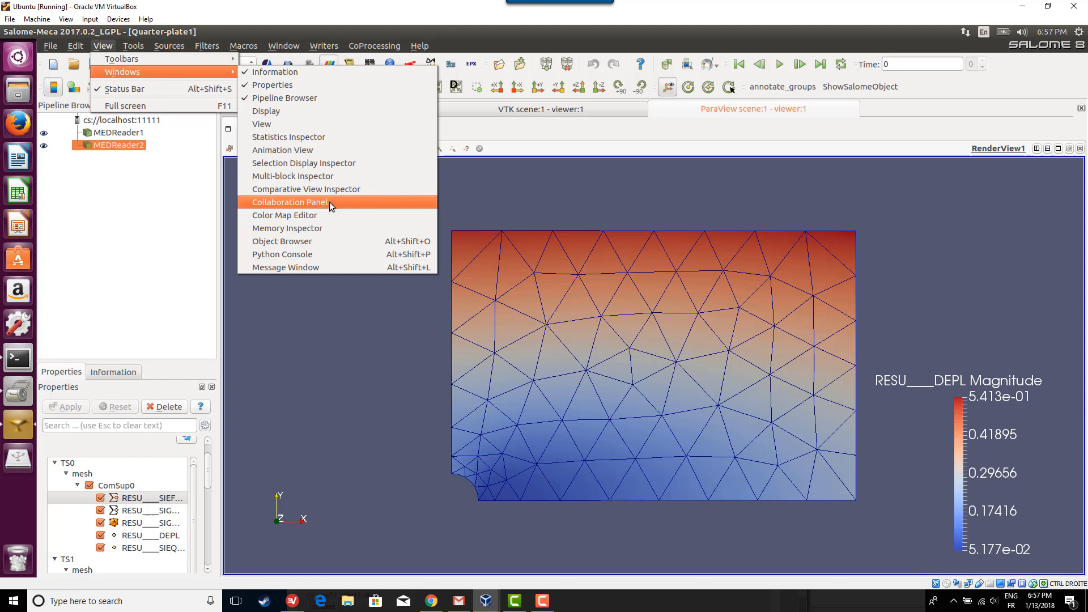
left_click(299, 111)
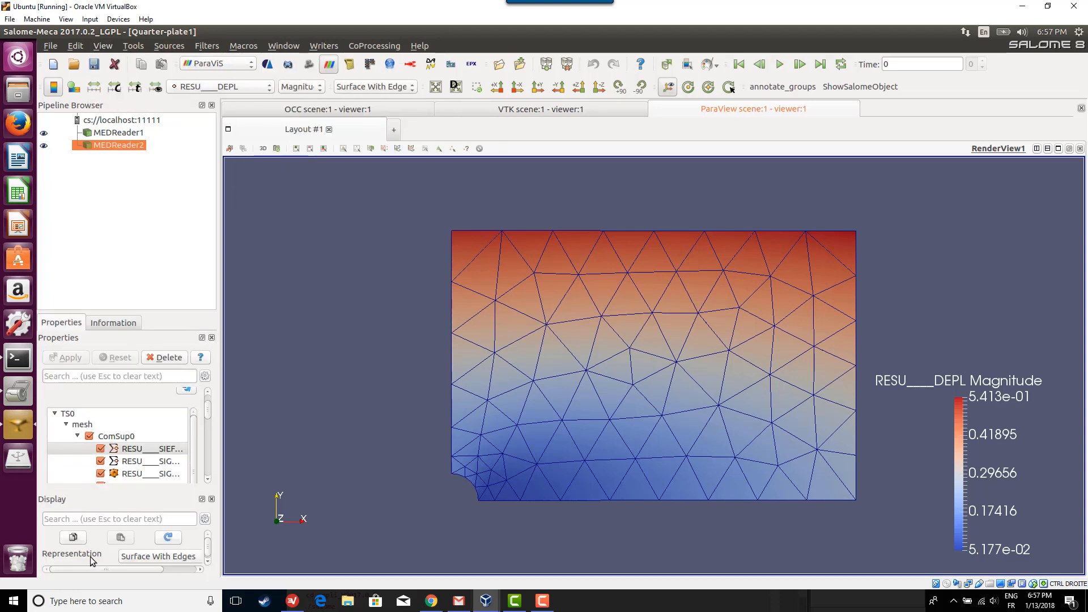
left_click_drag(61, 500, 117, 431)
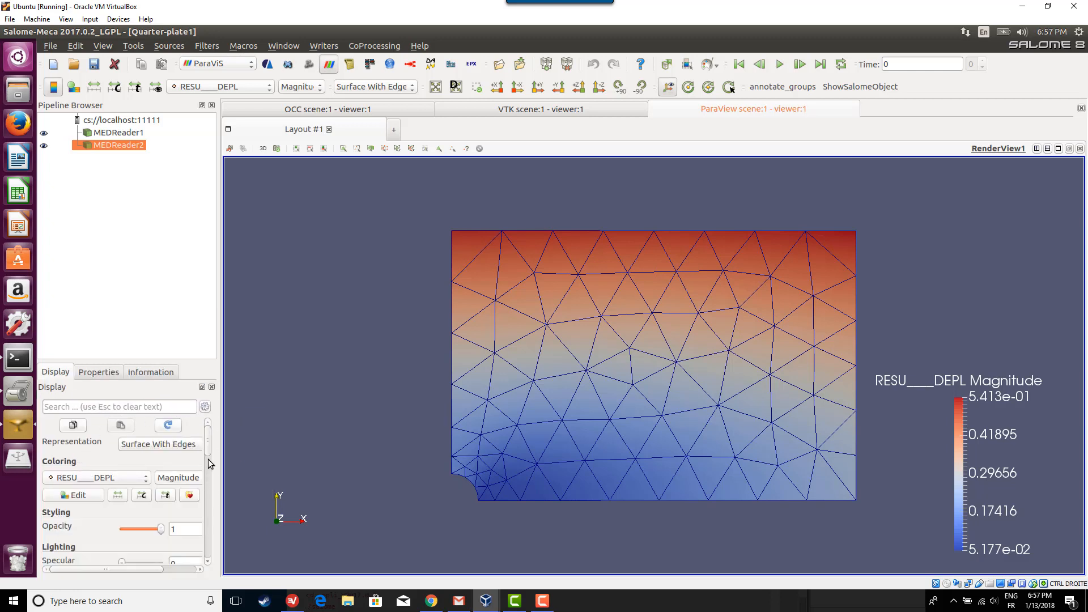
Detach and enlarge the Display window, and look through its coloring, styling, lighting, point sprite and SurfaceLIC settings.
scroll(206, 448, "down", 5)
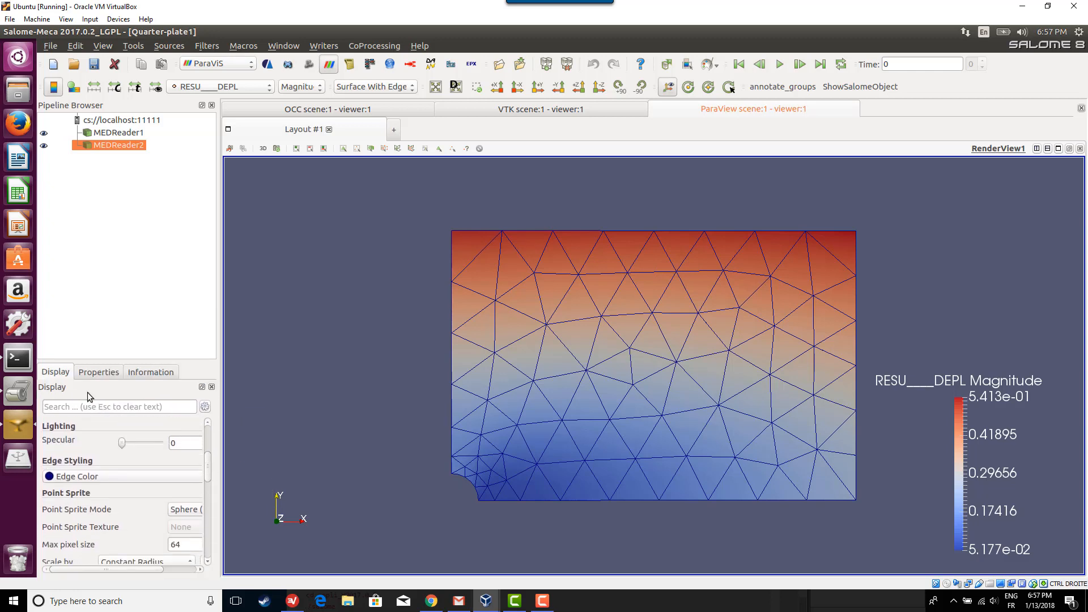
left_click_drag(56, 377, 193, 381)
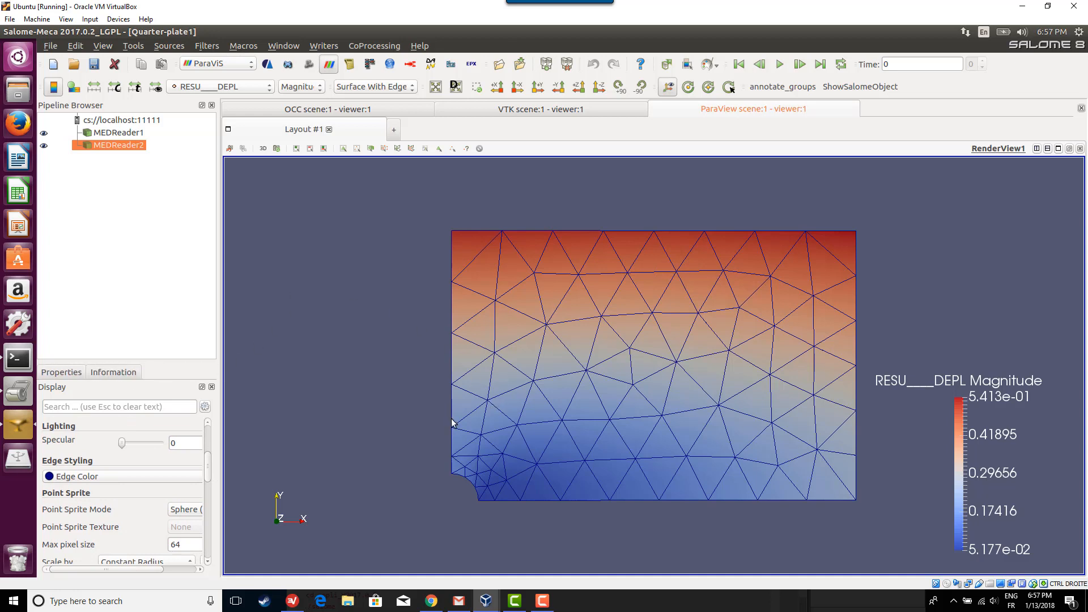
left_click_drag(65, 397, 298, 228)
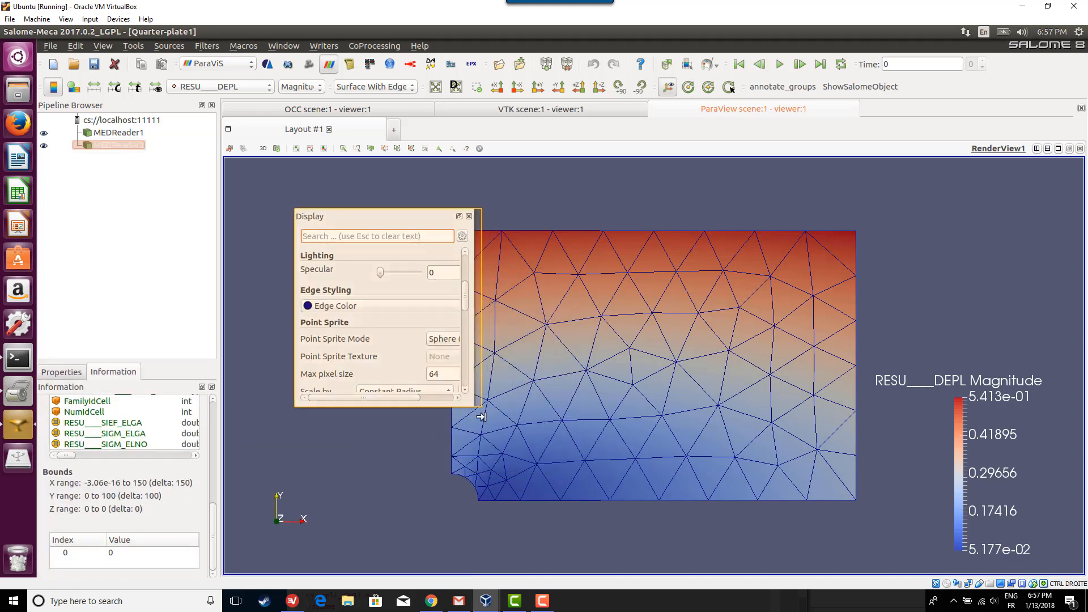
left_click_drag(481, 417, 584, 550)
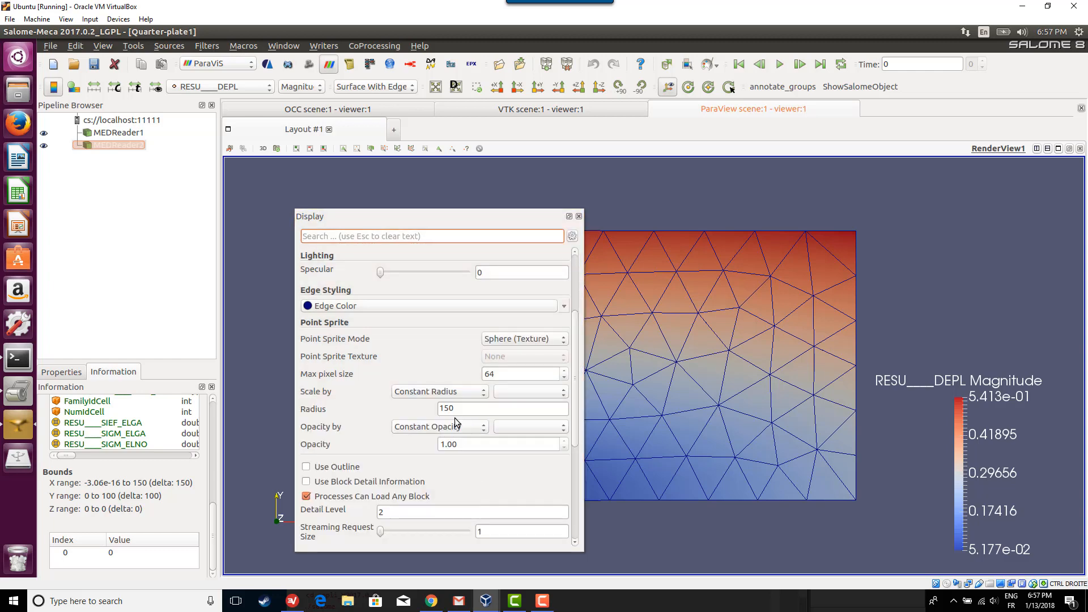
scroll(454, 418, "down", 5)
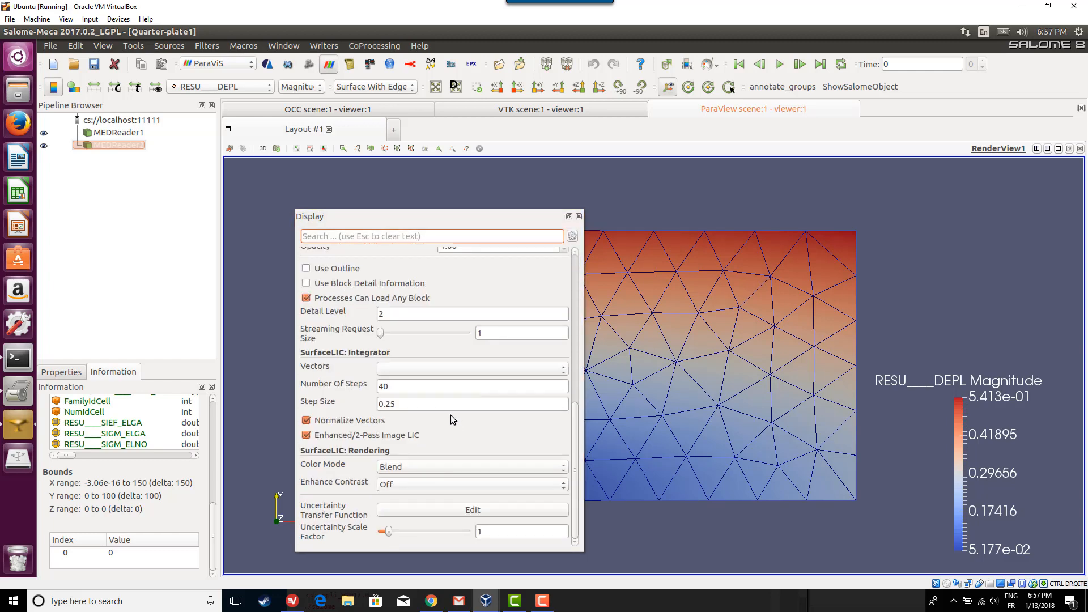
scroll(452, 419, "up", 4)
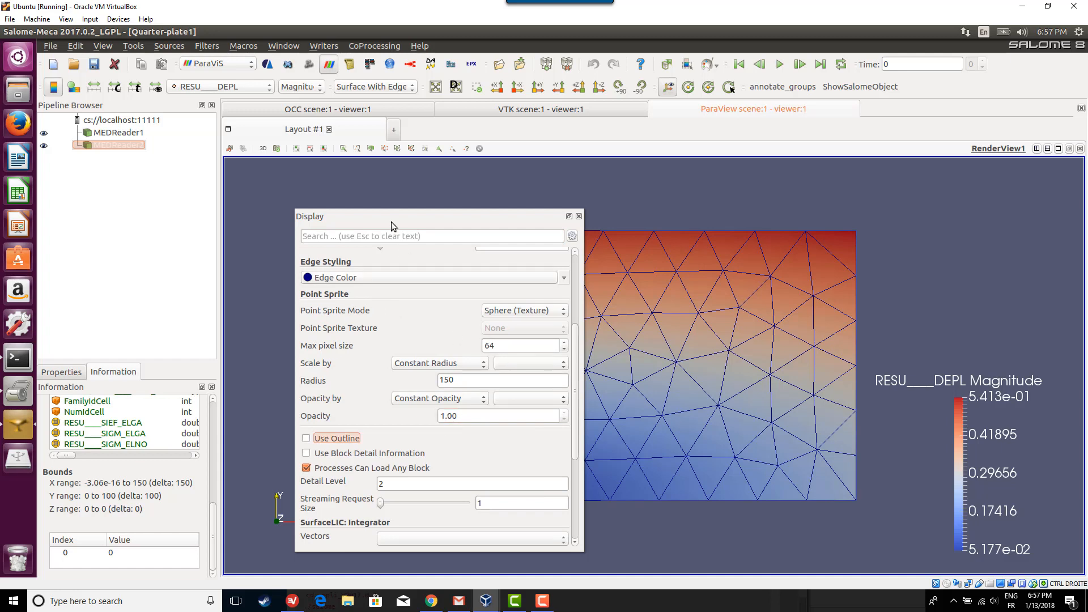
left_click_drag(357, 210, 289, 197)
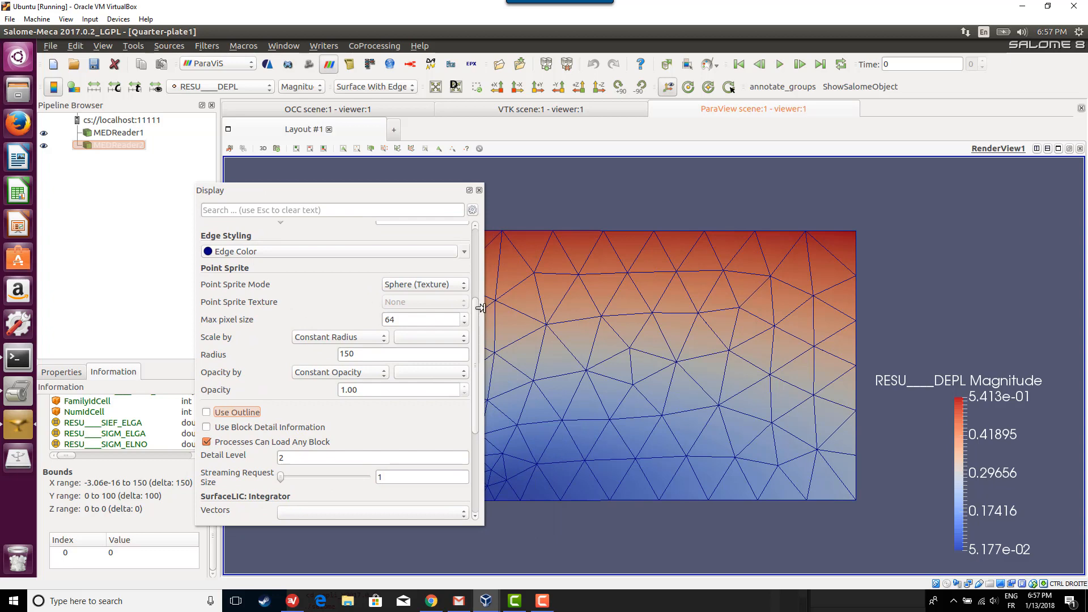
left_click_drag(476, 314, 491, 411)
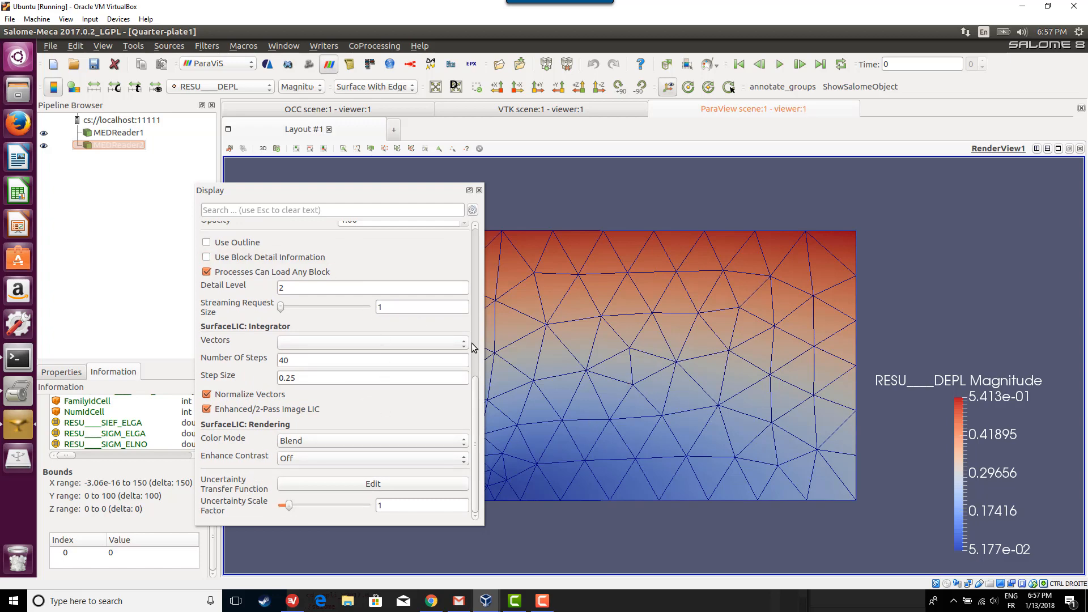
left_click_drag(477, 364, 491, 212)
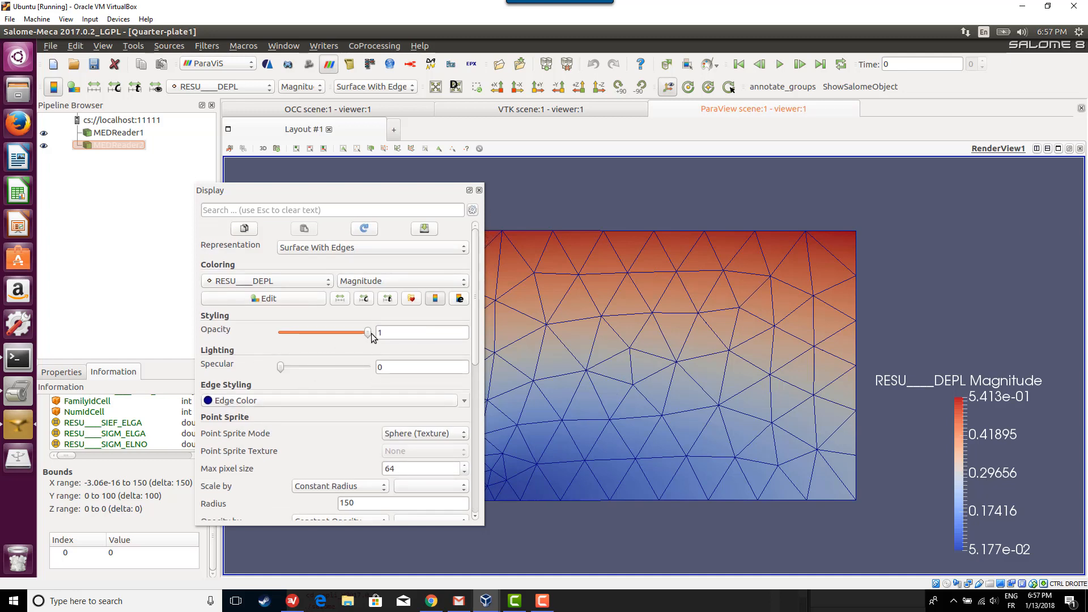
Compare the DX and DY components of RESU____DEPL on the plate, and return the coloring to Magnitude.
left_click(356, 285)
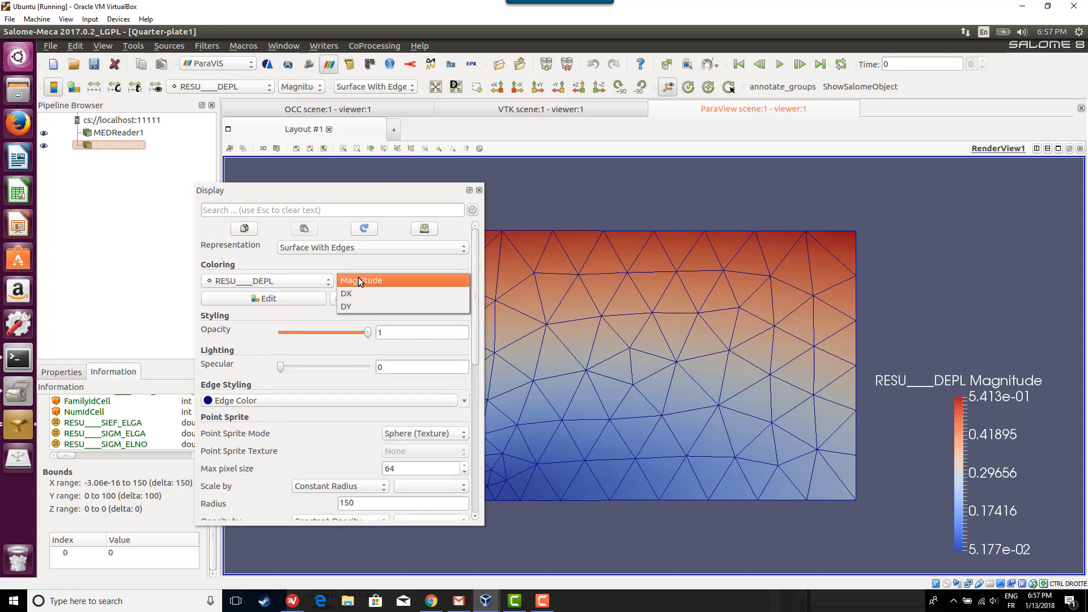
left_click(357, 281)
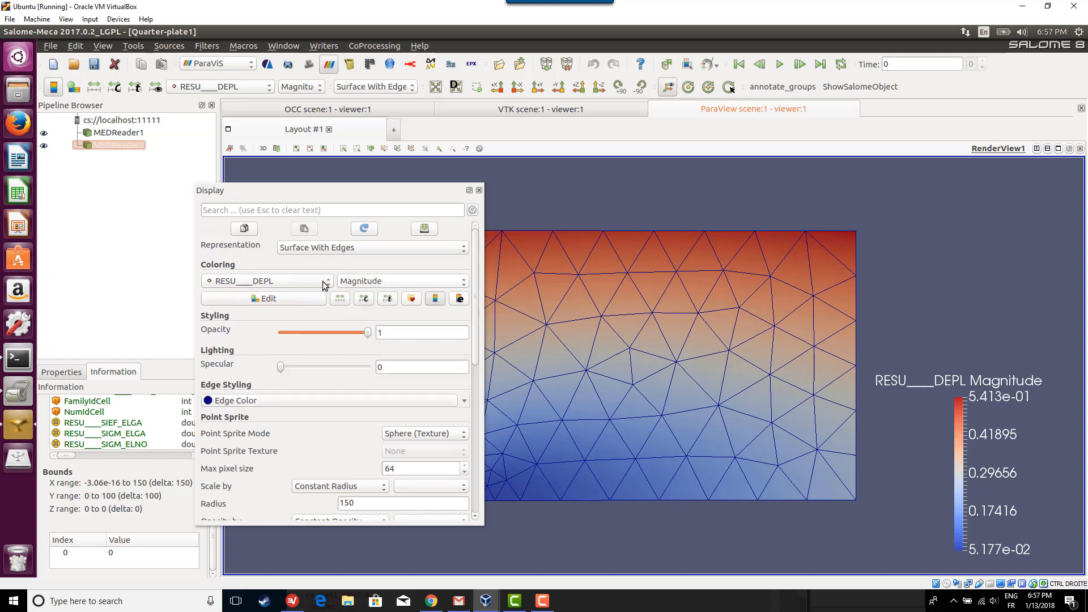
left_click(379, 284)
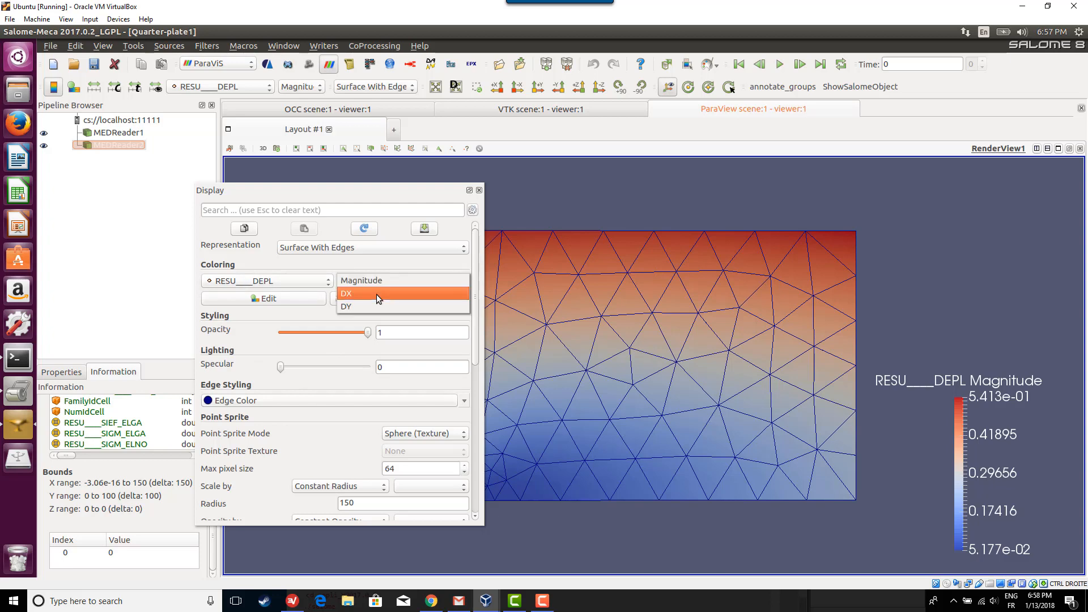
left_click(377, 294)
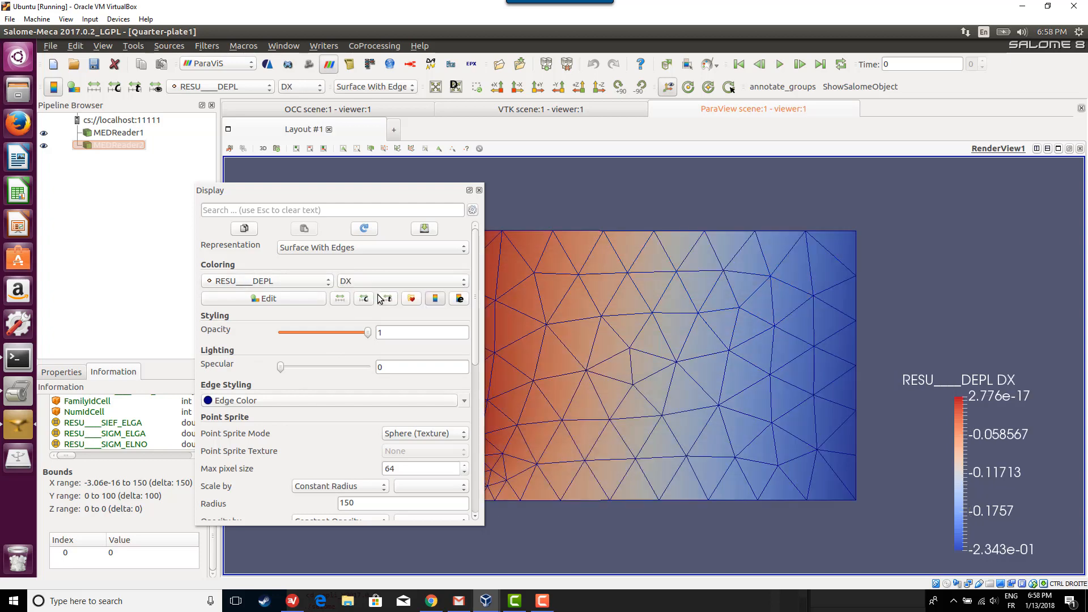
left_click(389, 281)
left_click(387, 295)
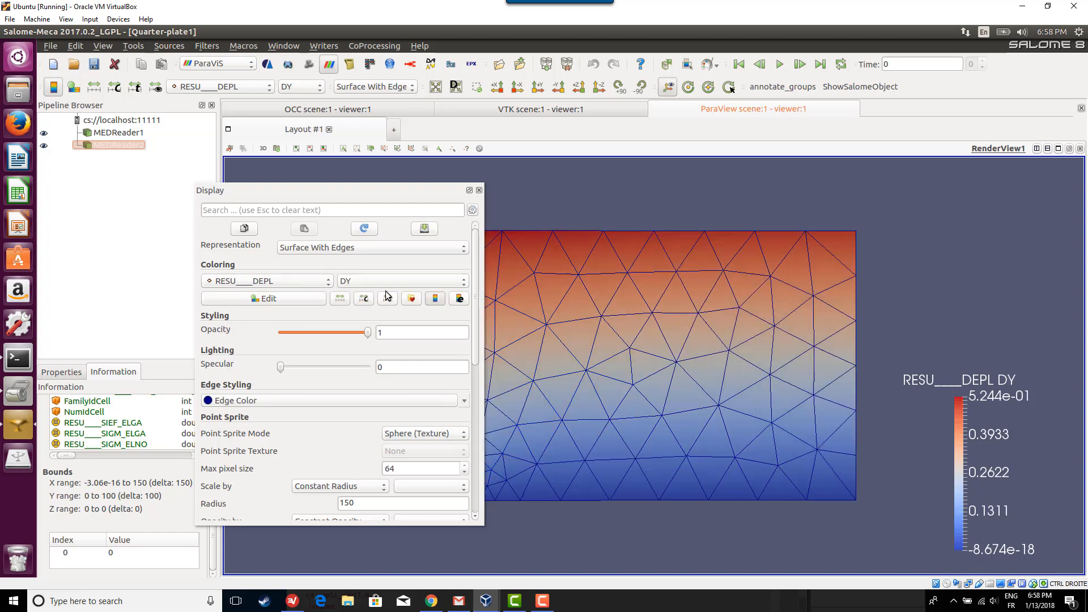
left_click(376, 280)
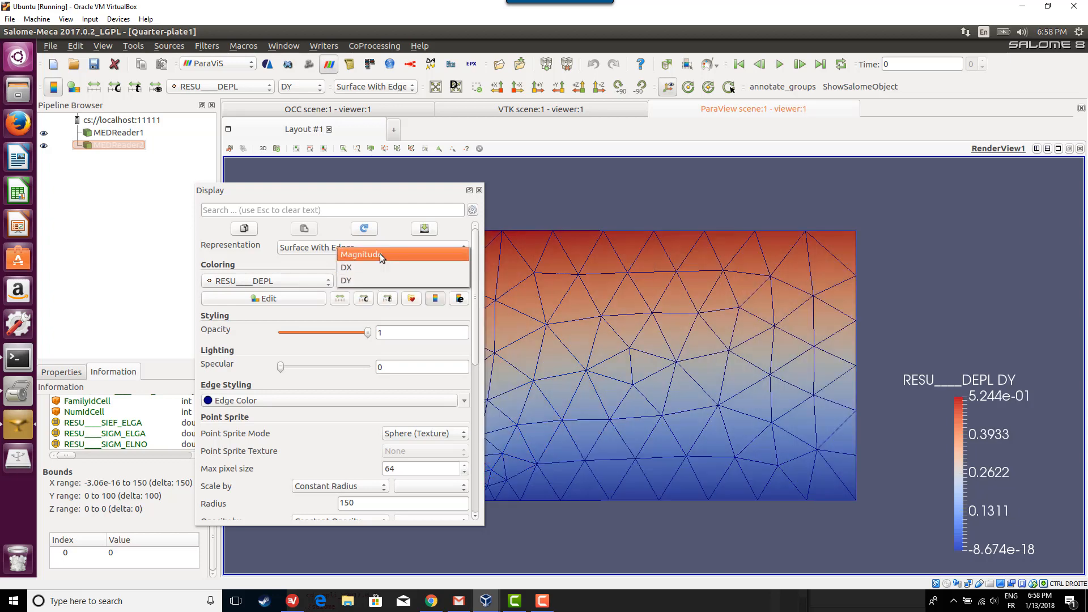
left_click(380, 253)
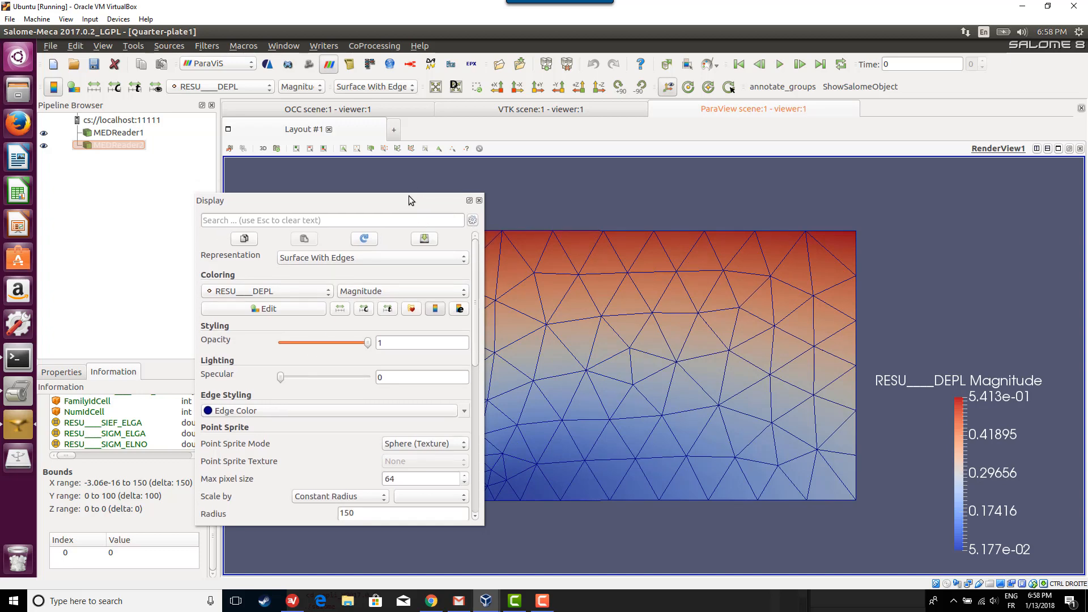
Dock the Display window back with Properties and Information, and keep MEDReader2 selected without renaming it.
left_click_drag(409, 196, 135, 438)
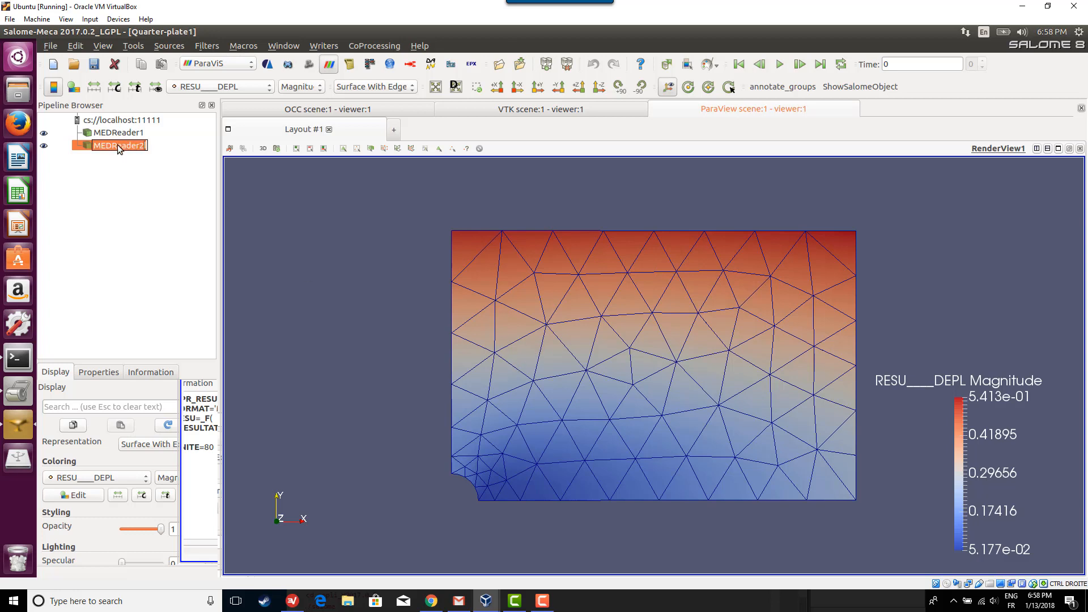
left_click(80, 145)
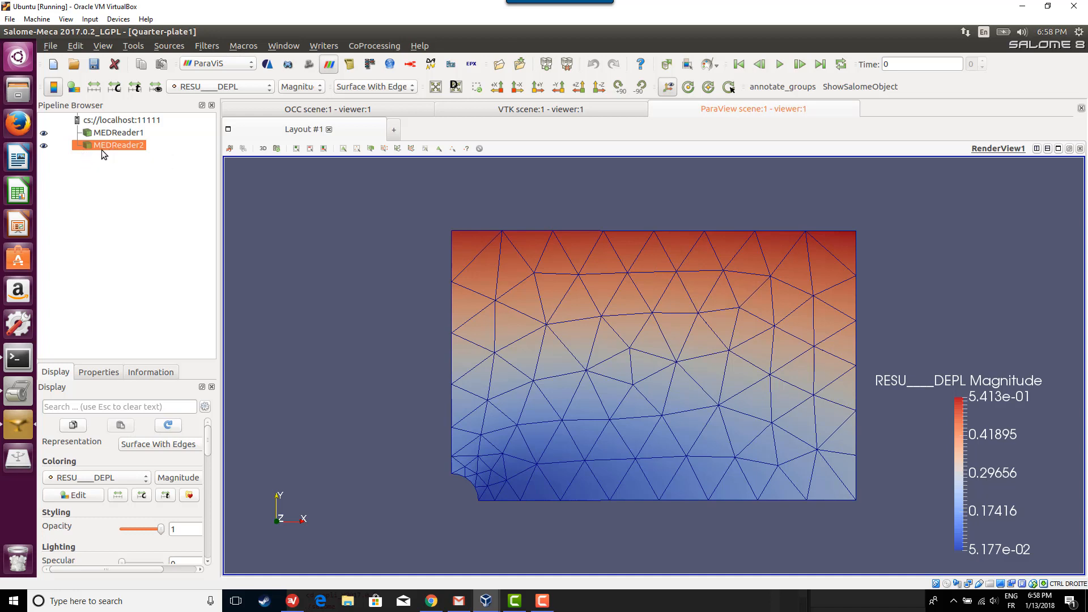
Apply the ELNO field To Surface filter to MEDReader2, and show its output in place of MEDReader2.
left_click(208, 46)
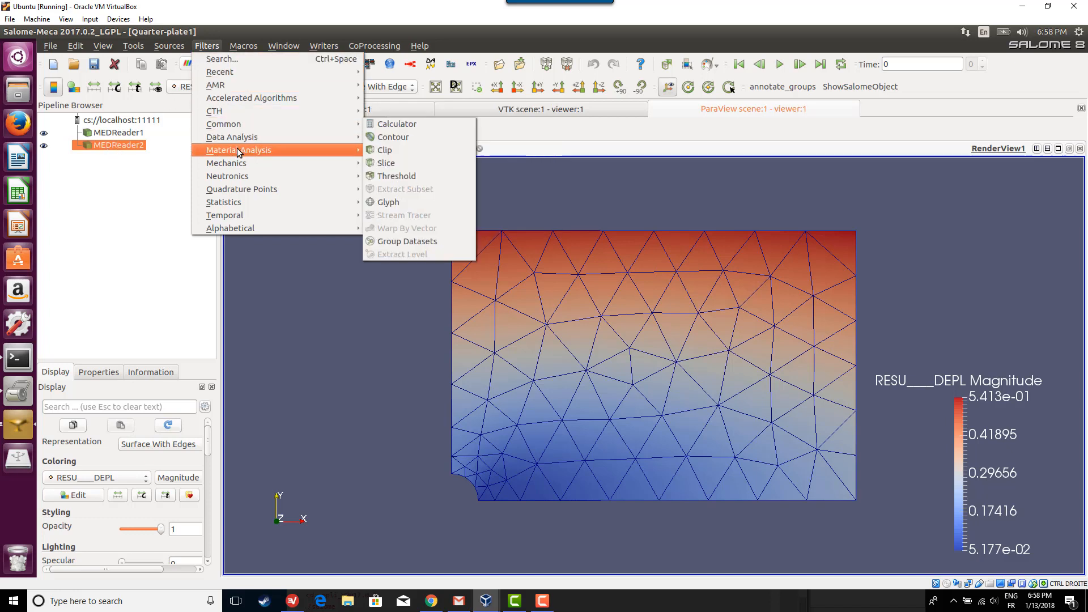
mouse_move(233, 152)
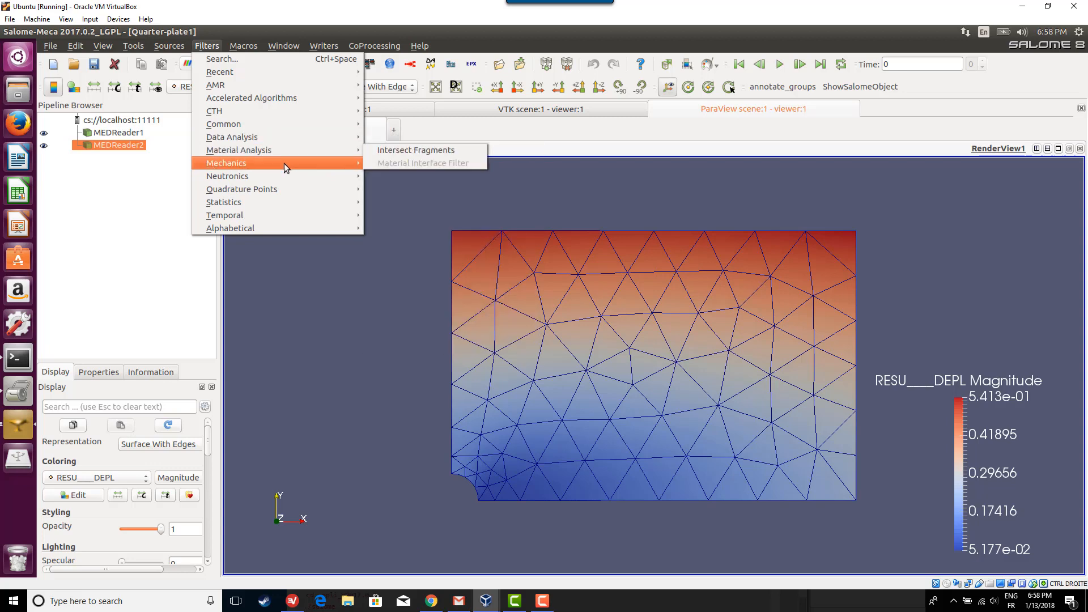
mouse_move(284, 163)
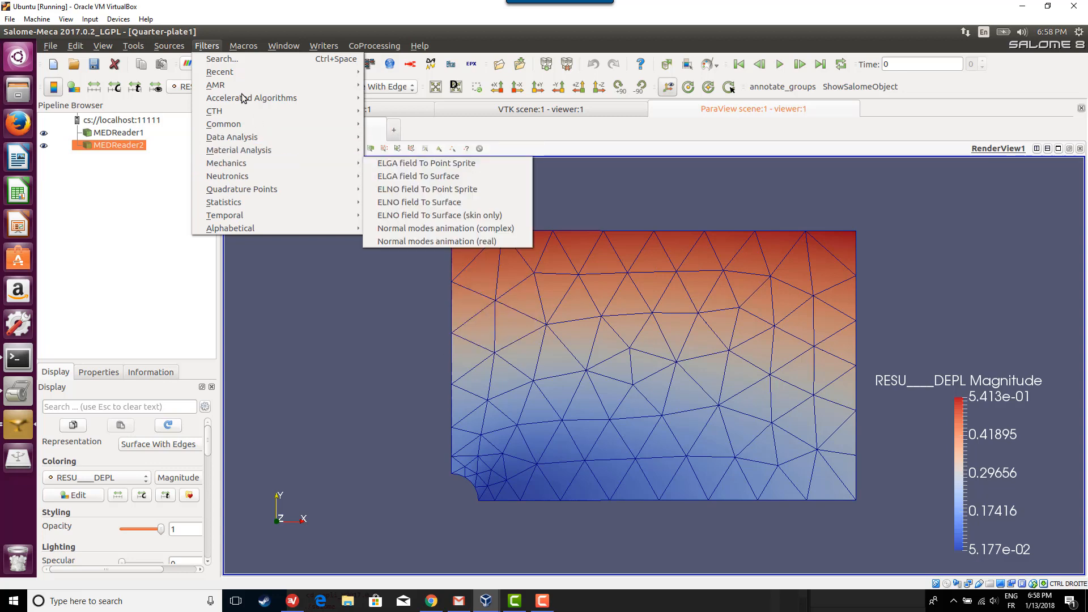
mouse_move(131, 44)
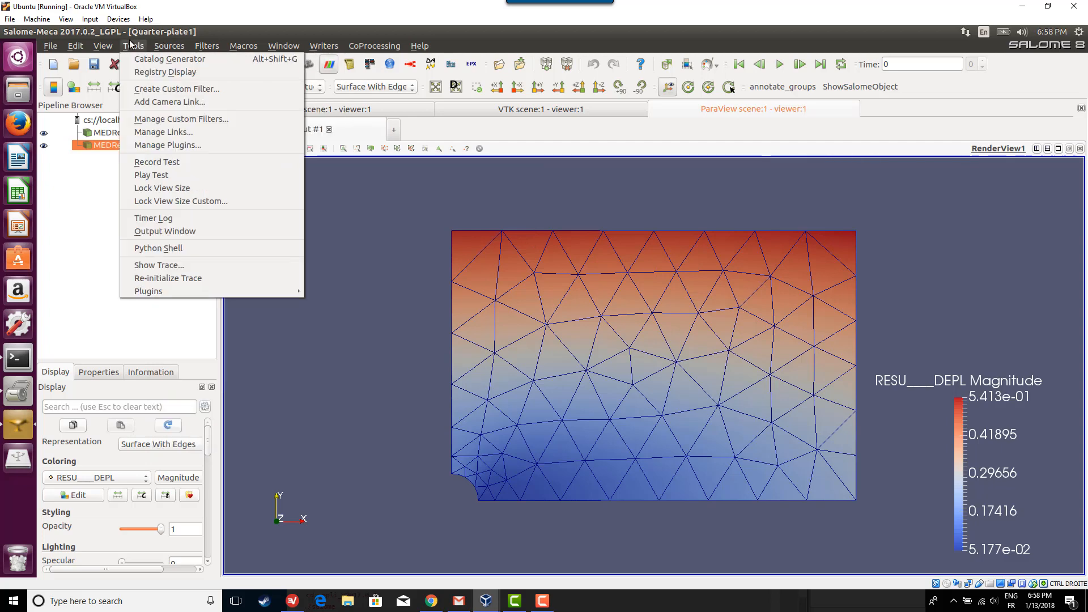
mouse_move(207, 46)
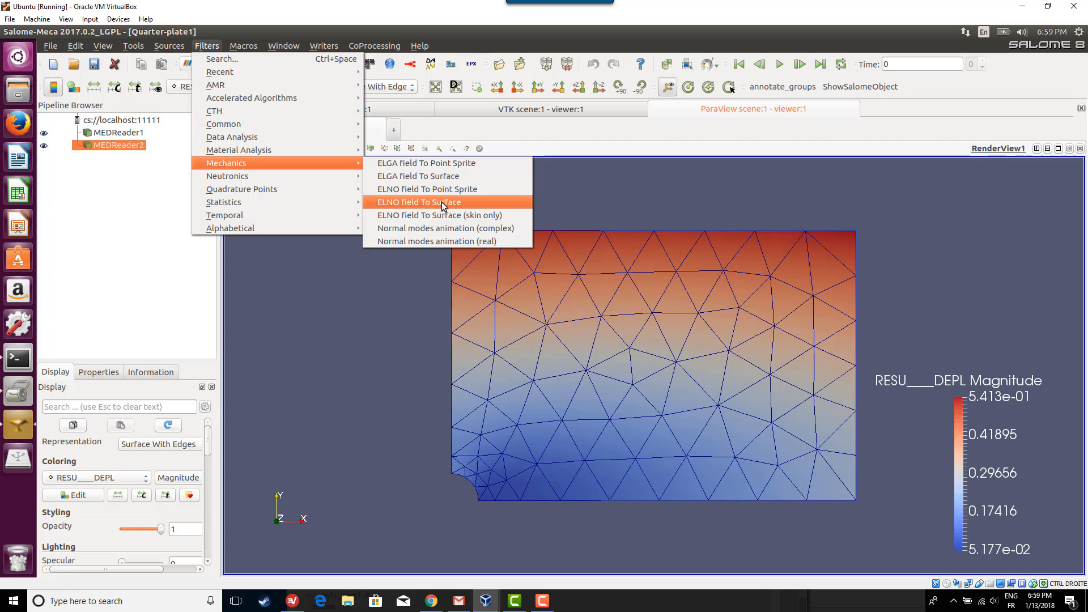
left_click(444, 207)
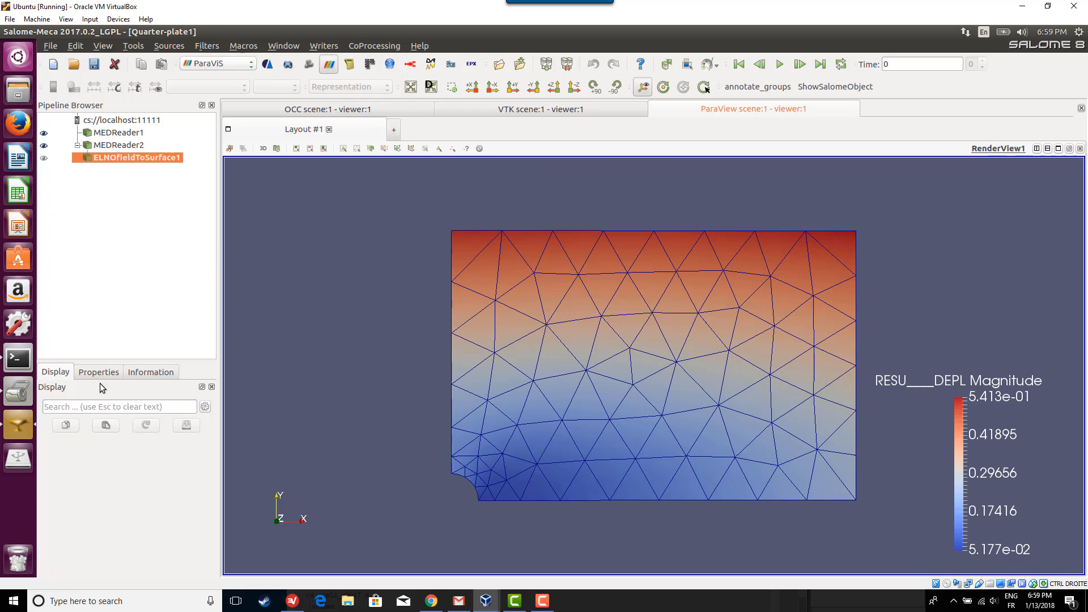
left_click(45, 146)
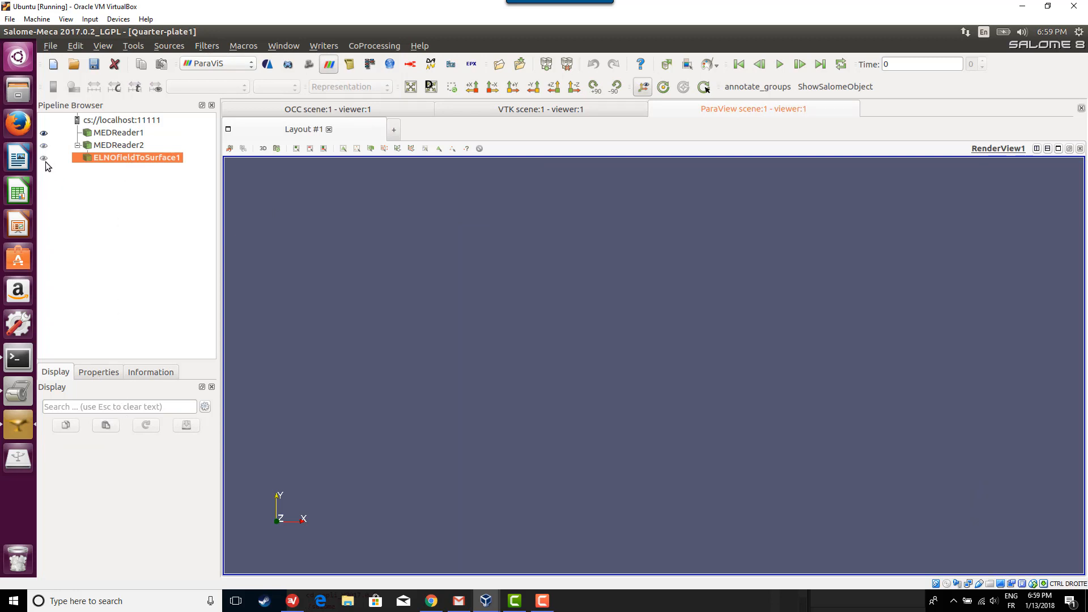
left_click(45, 160)
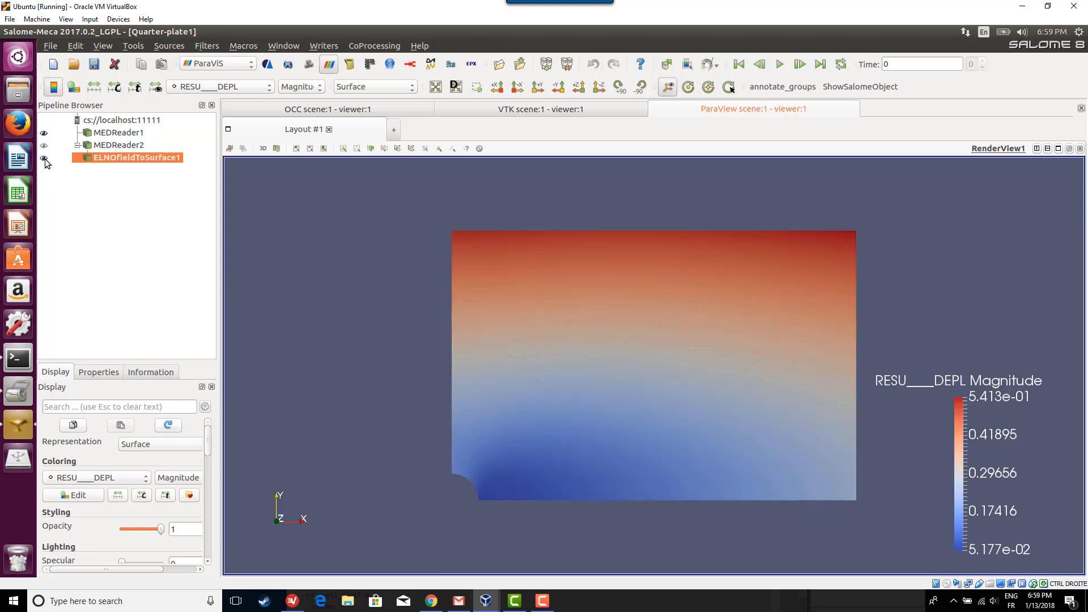
Color the ELNO surface output by the RESU____SIGM_ELNO stress field.
left_click(93, 371)
left_click(51, 452)
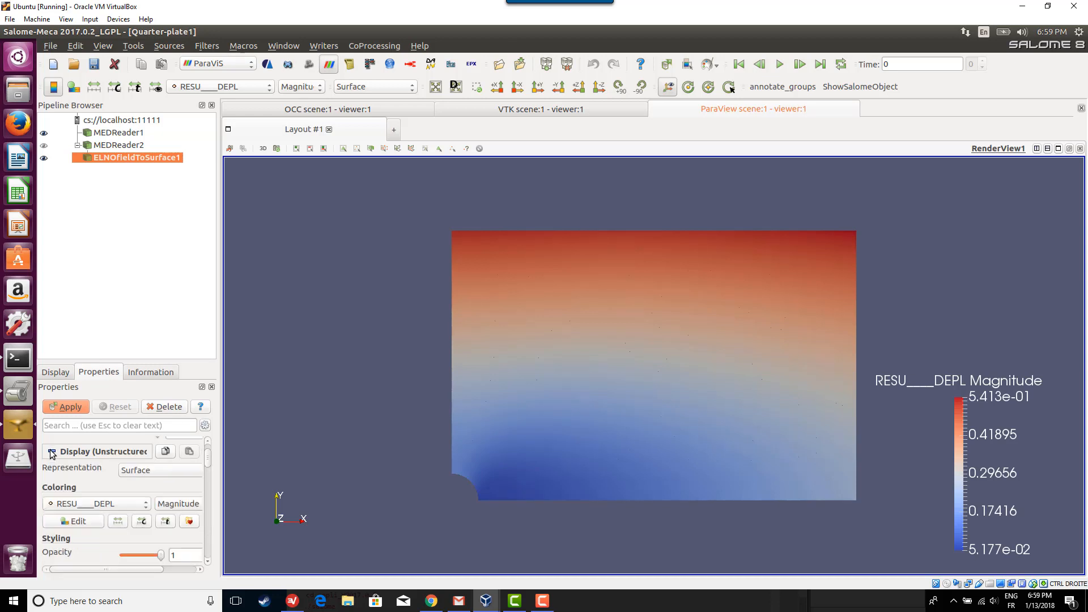
scroll(207, 453, "down", 2)
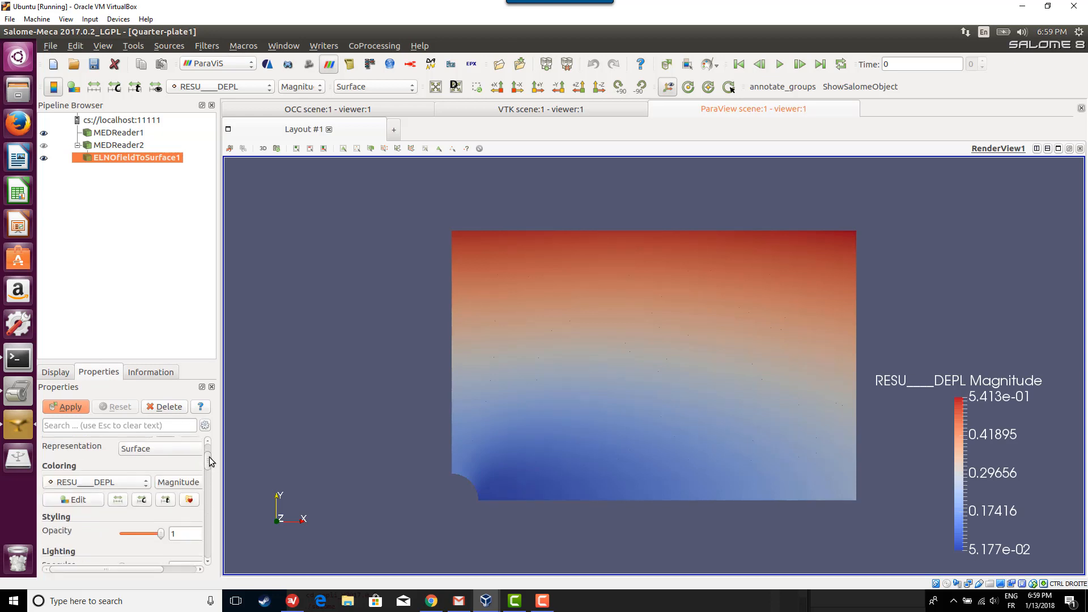
left_click(131, 479)
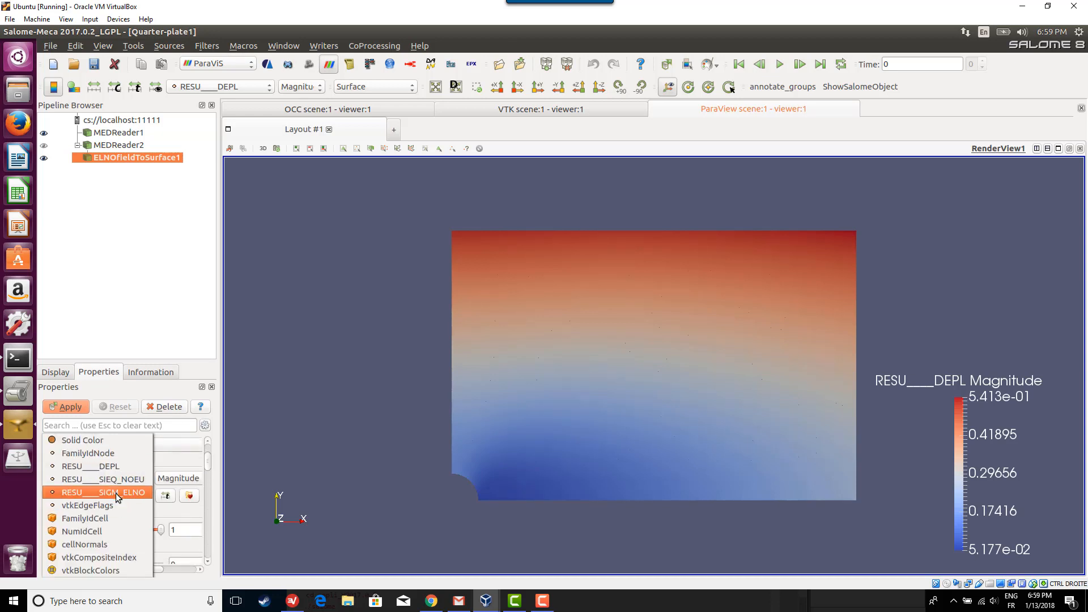
left_click(127, 494)
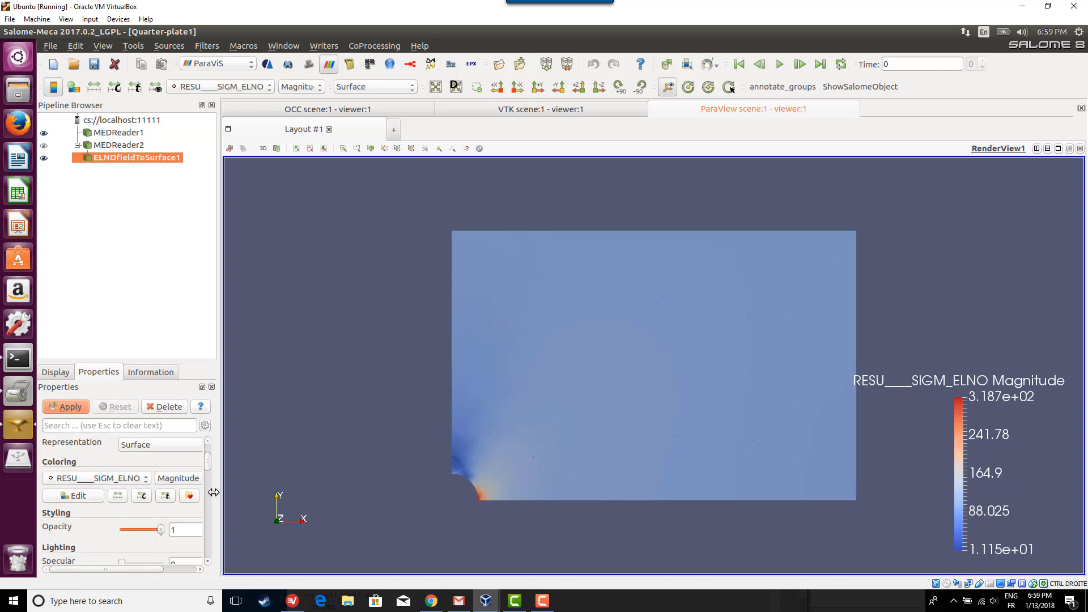
Compare the plate's RESU____SIEQ_NOEU equivalent stress field with RESU____SIGM_ELNO, and return the coloring to RESU____SIGM_ELNO.
left_click(136, 480)
left_click(111, 468)
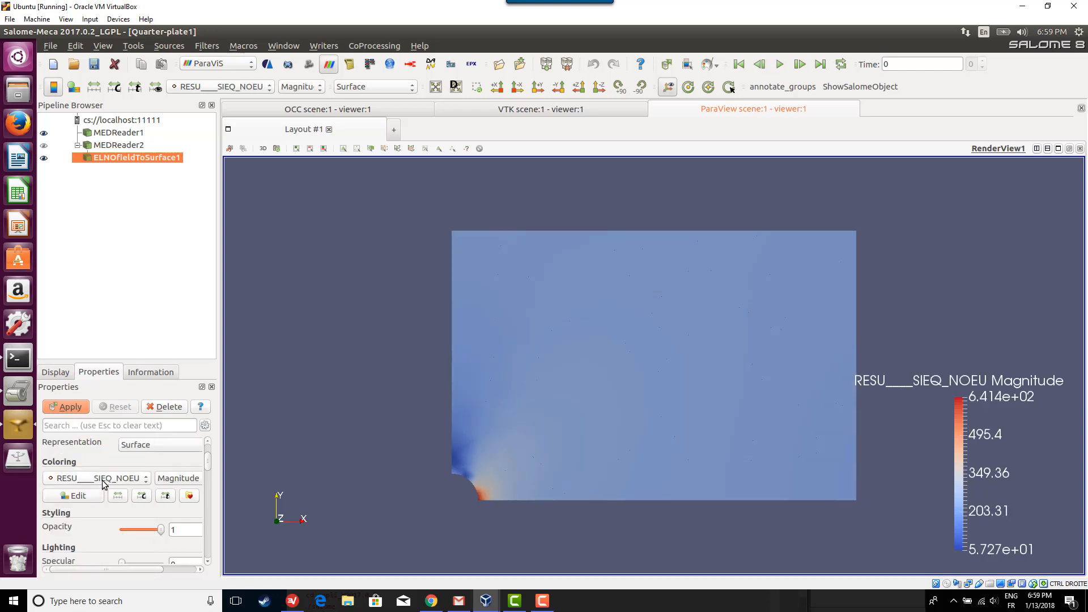
left_click(111, 478)
left_click(110, 491)
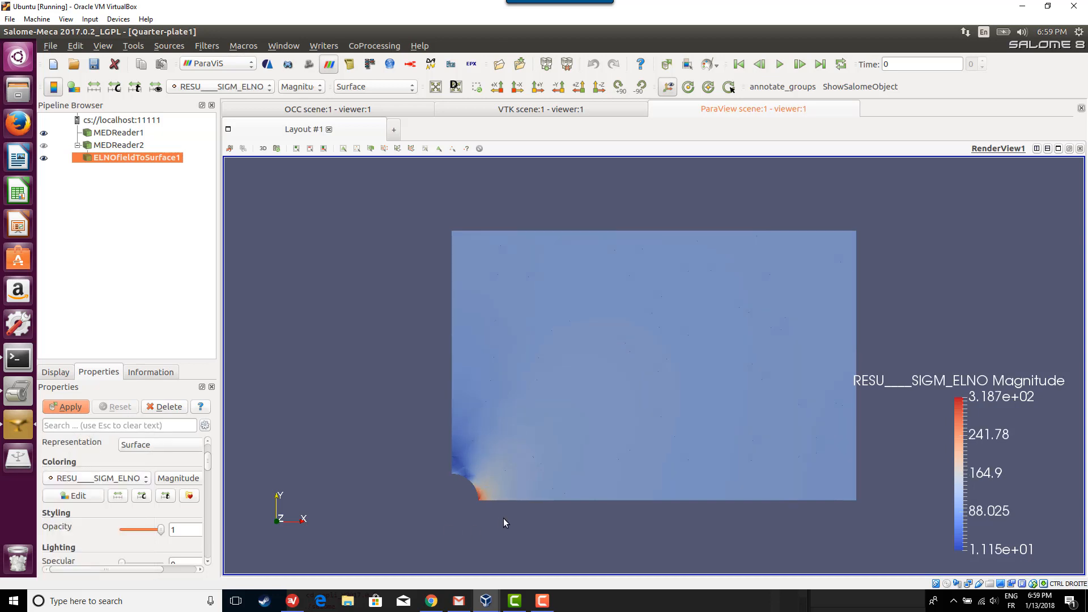
Examine the SIXX and SIYY components of RESU____SIGM_ELNO on the plate, and return the coloring to Magnitude.
left_click(196, 477)
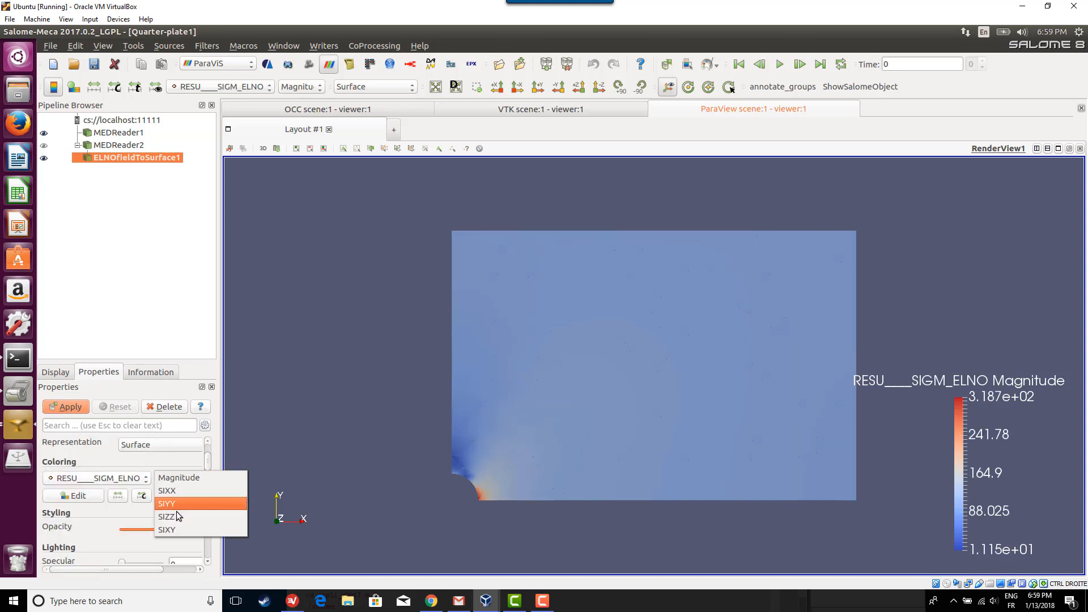
left_click(178, 492)
left_click(188, 476)
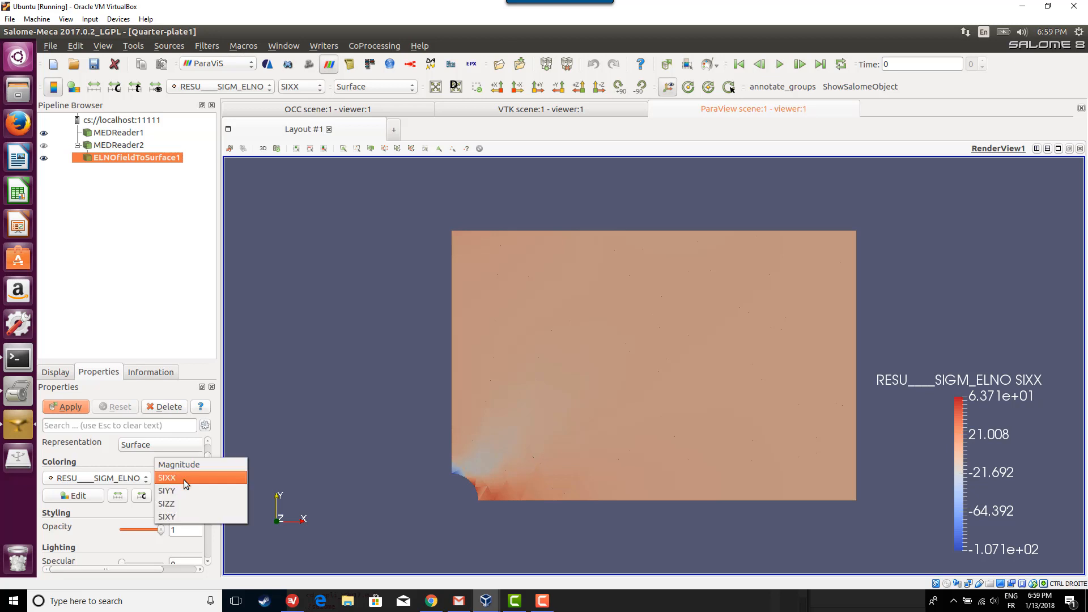
left_click(182, 491)
left_click(184, 493)
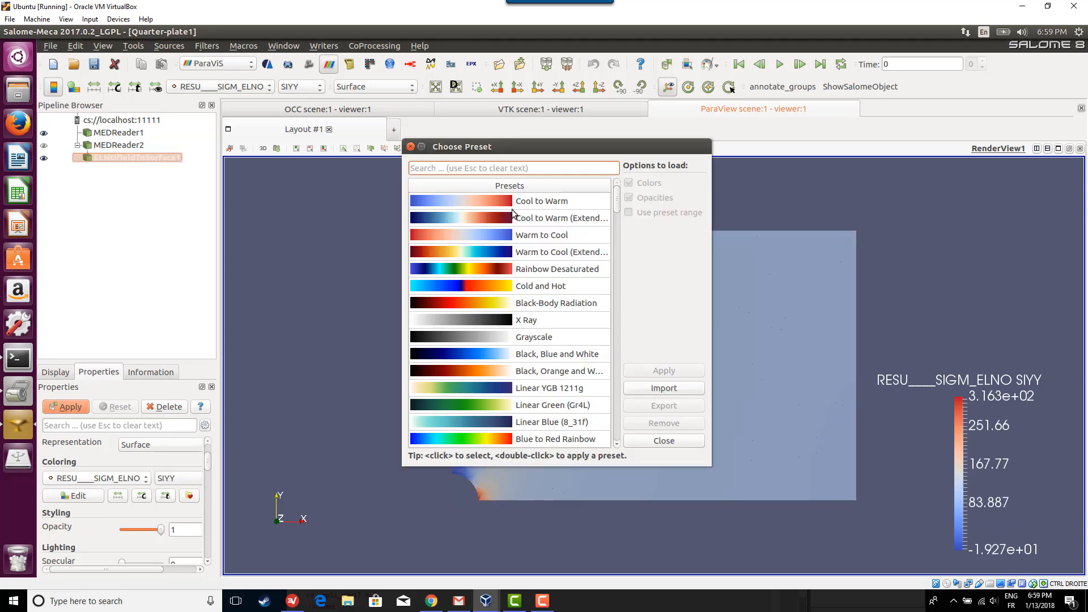
left_click(410, 147)
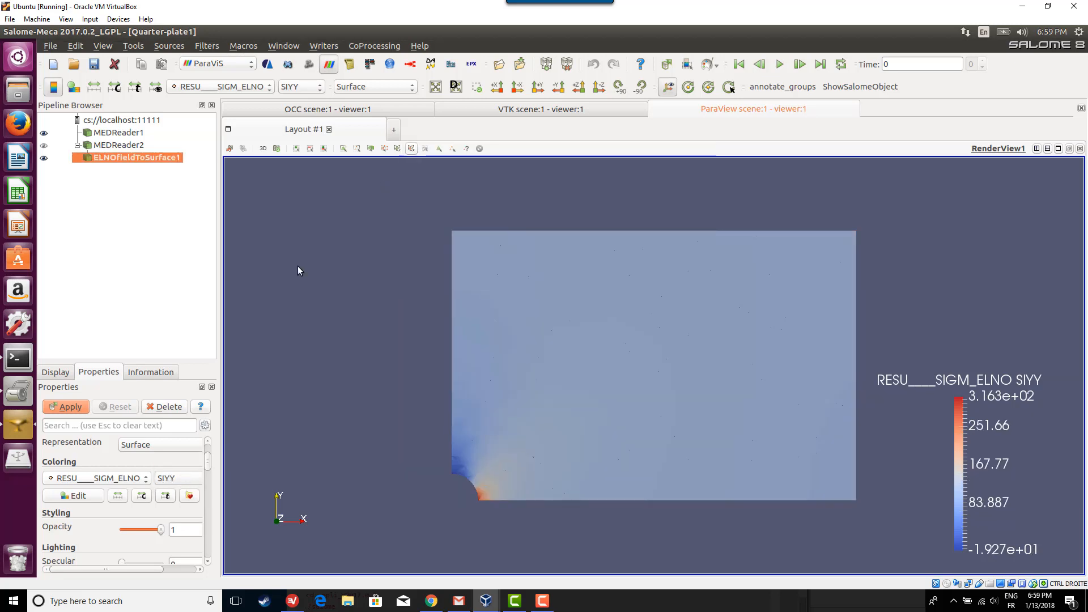
left_click(163, 483)
left_click(172, 452)
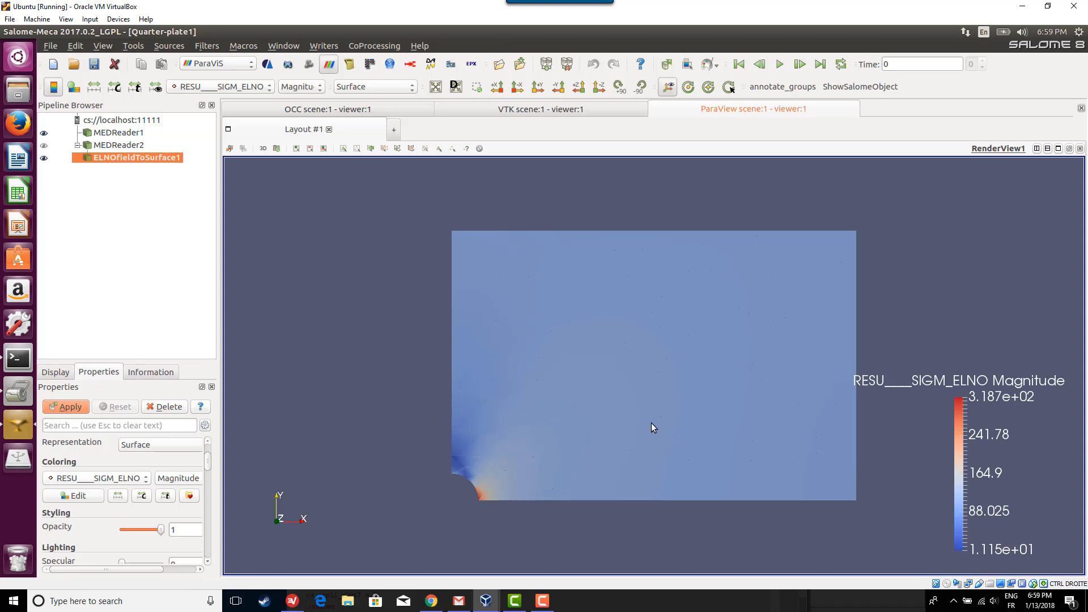
Display the ELNO stress surface with its mesh edges using the Surface With Edges representation.
mouse_move(651, 423)
left_mouse_down()
mouse_move(619, 426)
mouse_move(646, 425)
left_mouse_up()
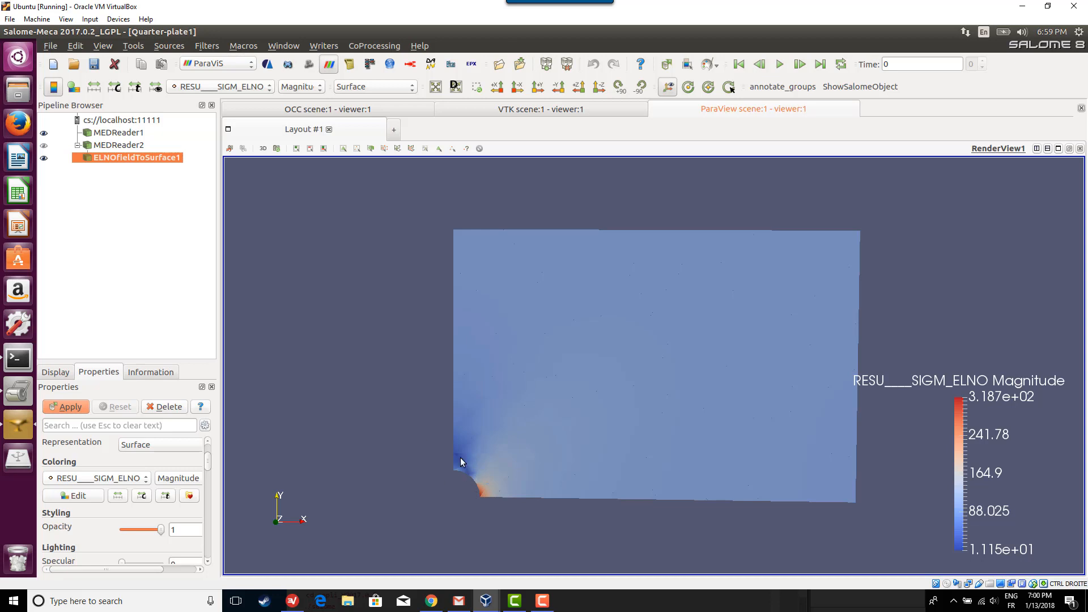
left_click(382, 87)
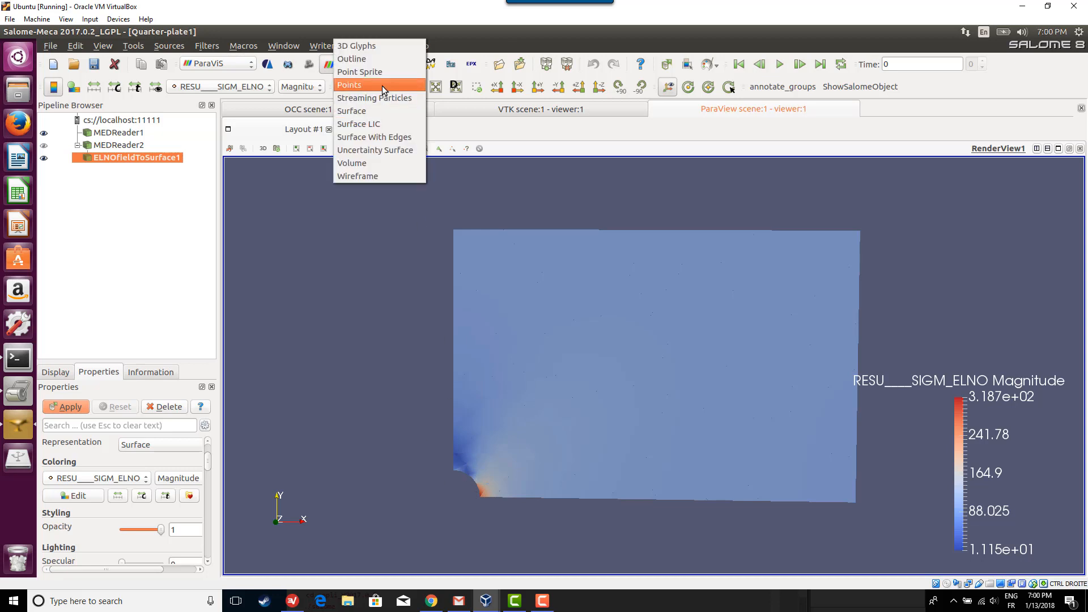
left_click(399, 139)
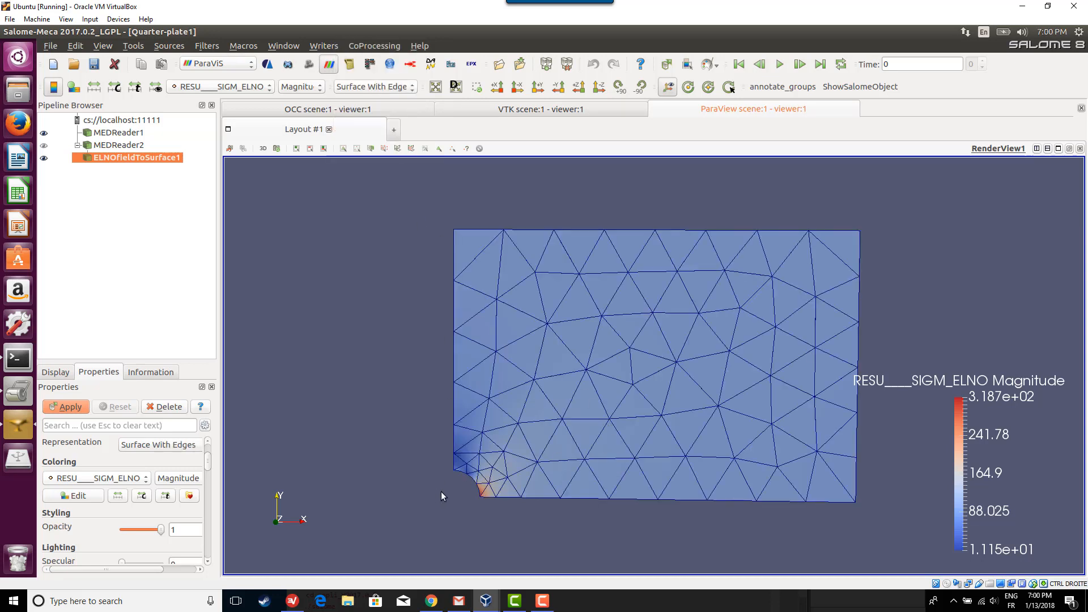
scroll(550, 489, "up", 2)
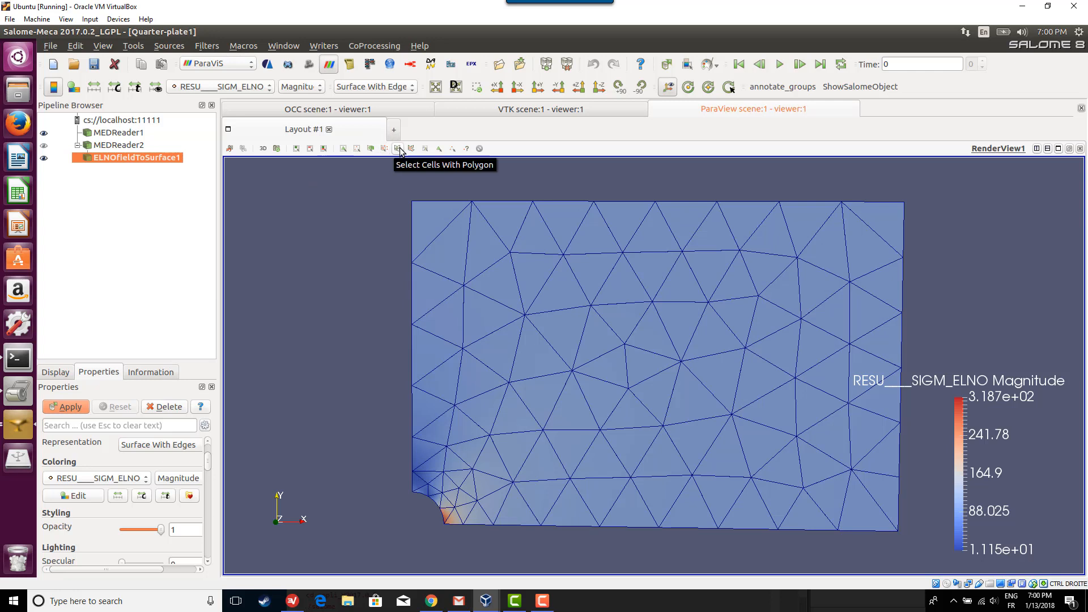
Start interactive cell selection on the plate mesh, and suppress its information message for future use.
left_click(439, 149)
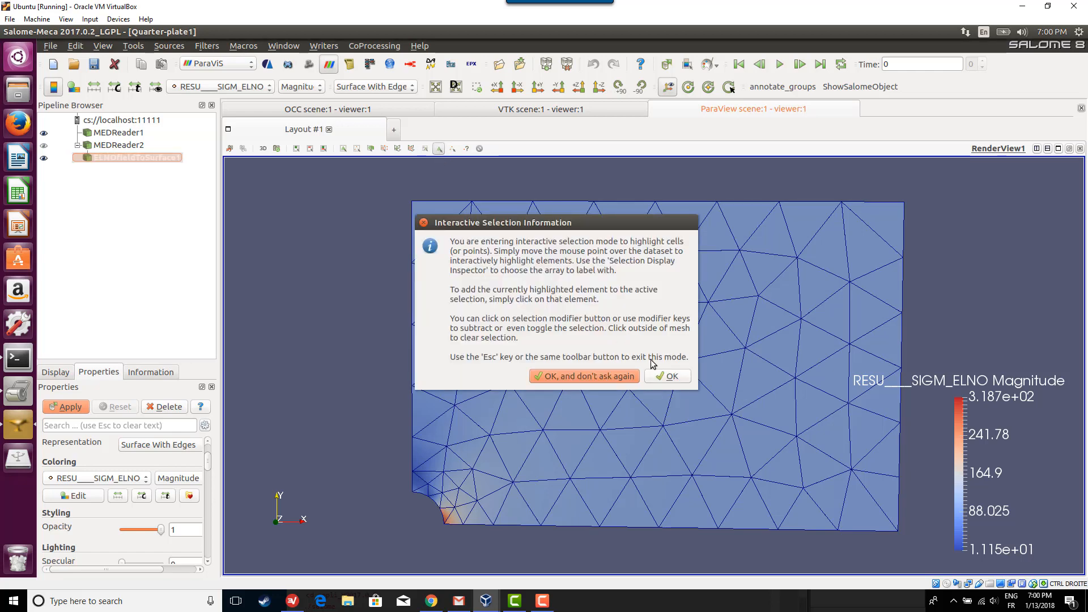
left_click(624, 377)
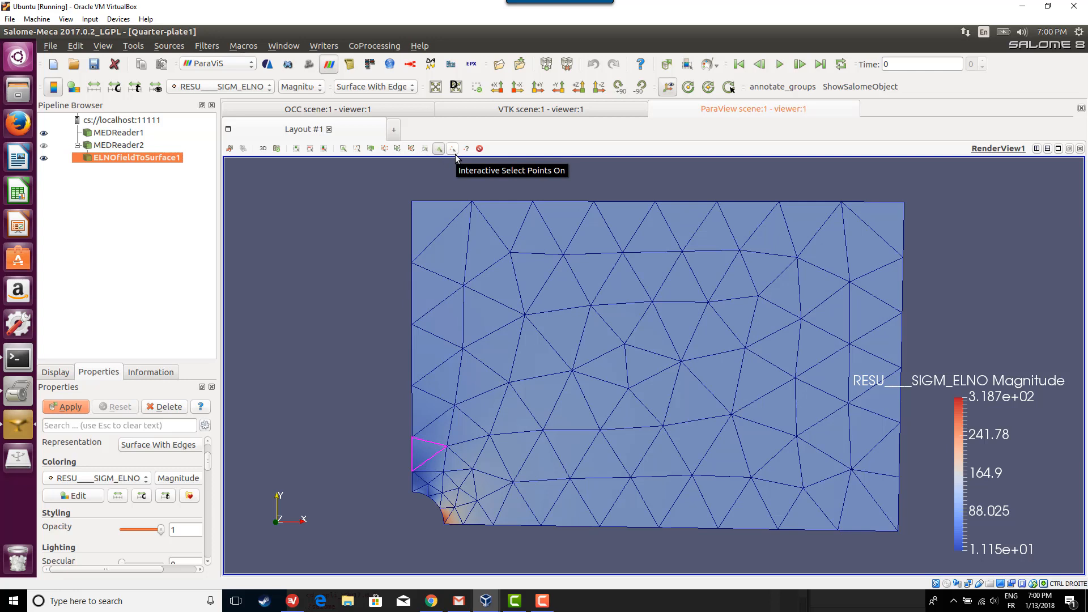
left_click(438, 148)
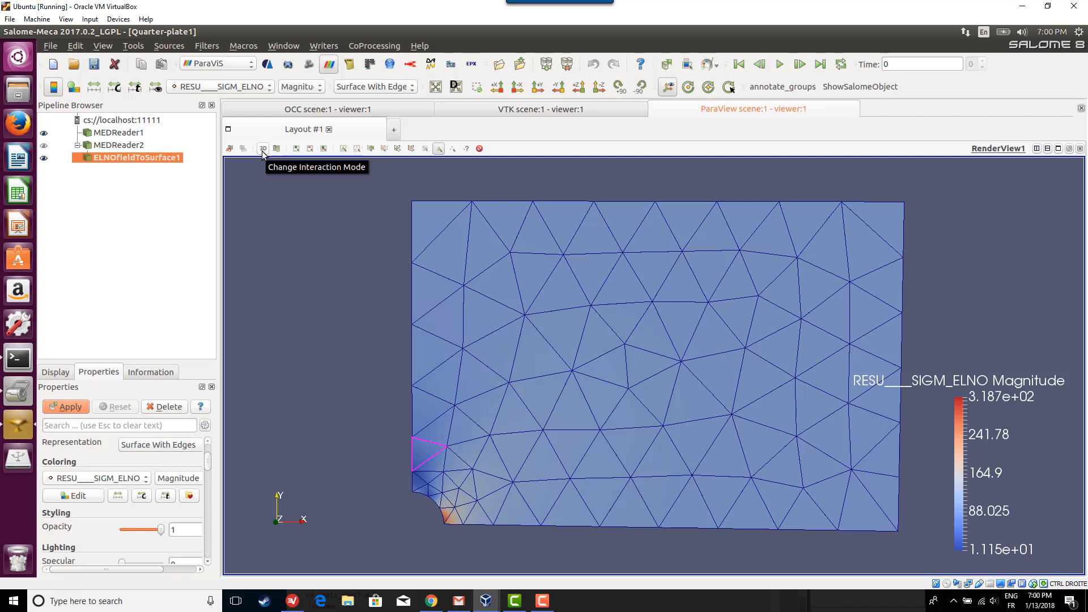
Show the Selection Display Inspector and dock it between the Pipeline Browser and the Properties window.
left_click(131, 50)
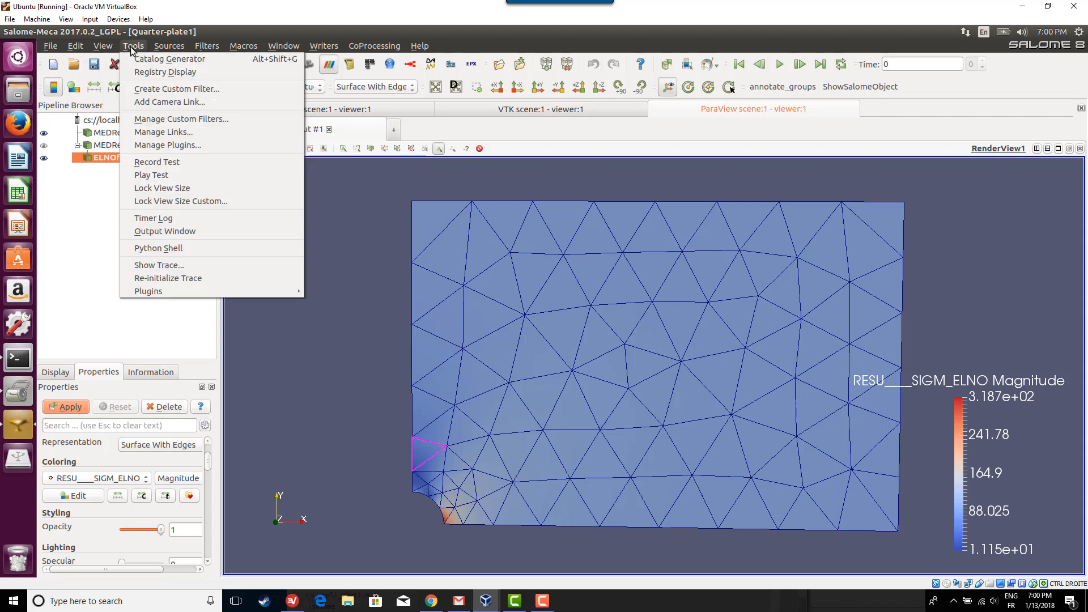
mouse_move(114, 75)
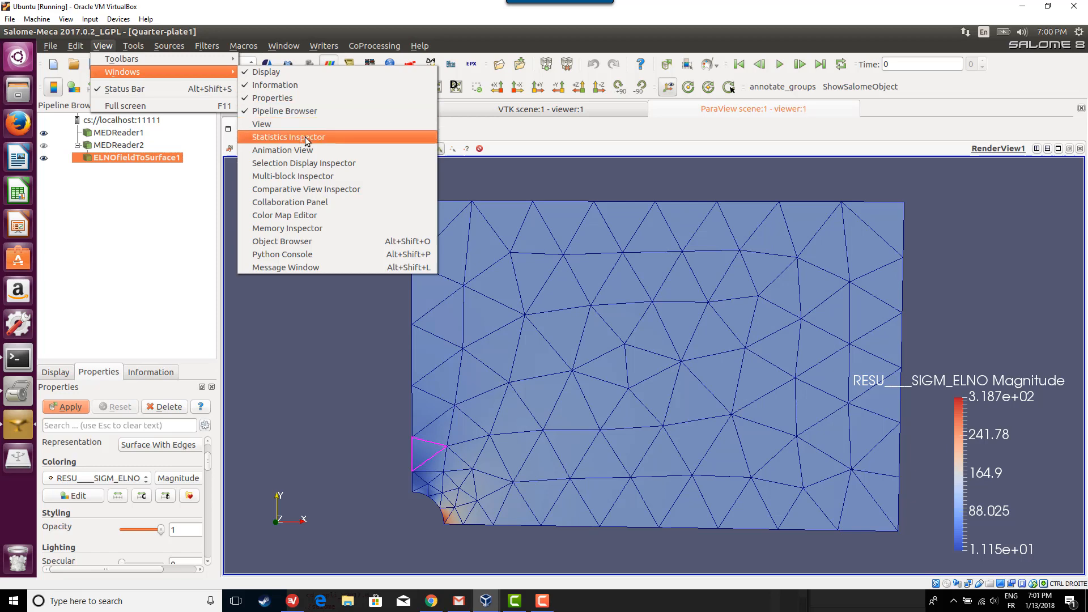
left_click(311, 165)
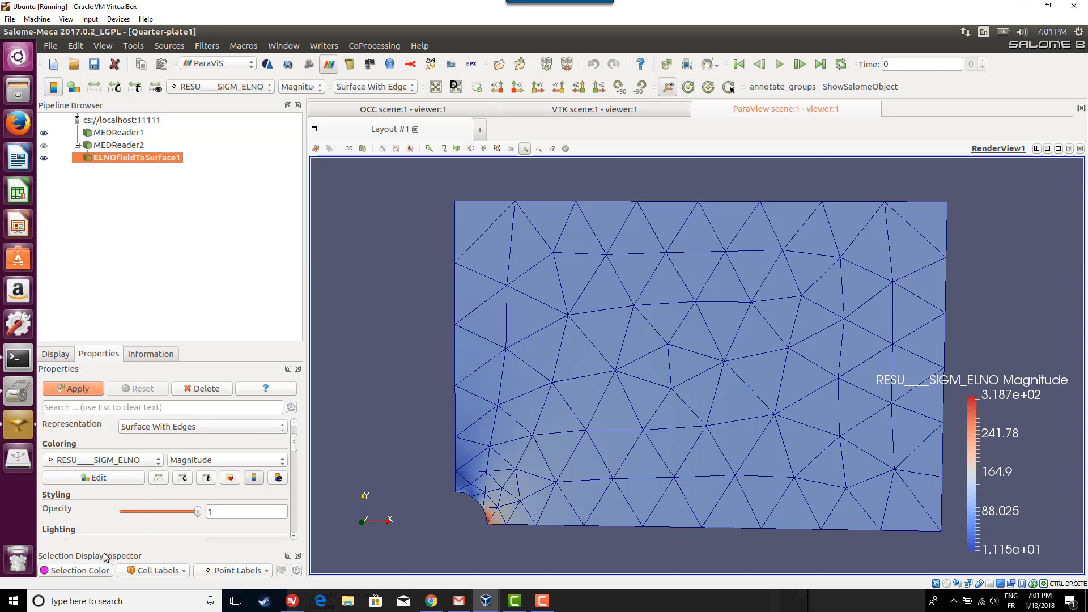
left_click_drag(108, 559, 114, 344)
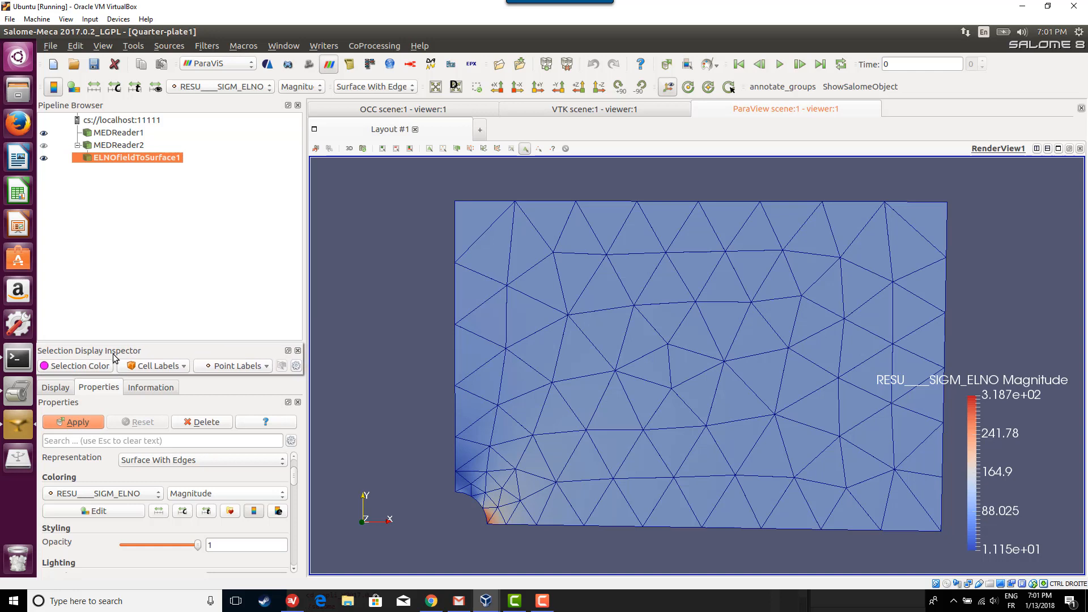
Label selected cells with ELNO@RESU____SIGM_ELNO and selected points with RESU____SIEQ_NOEU.
left_click(160, 367)
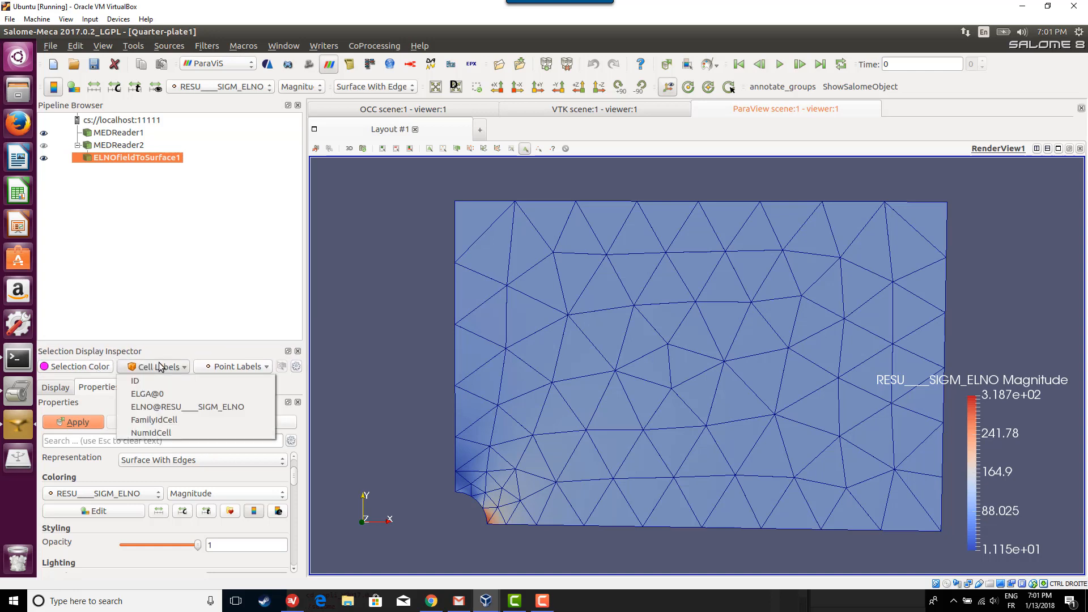
left_click(194, 408)
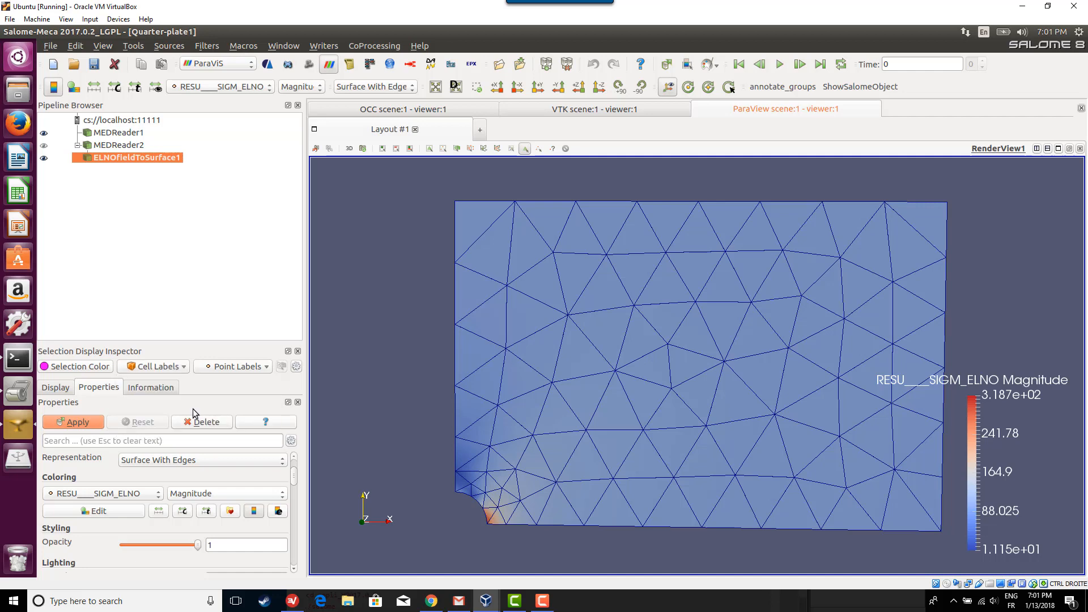
left_click(227, 372)
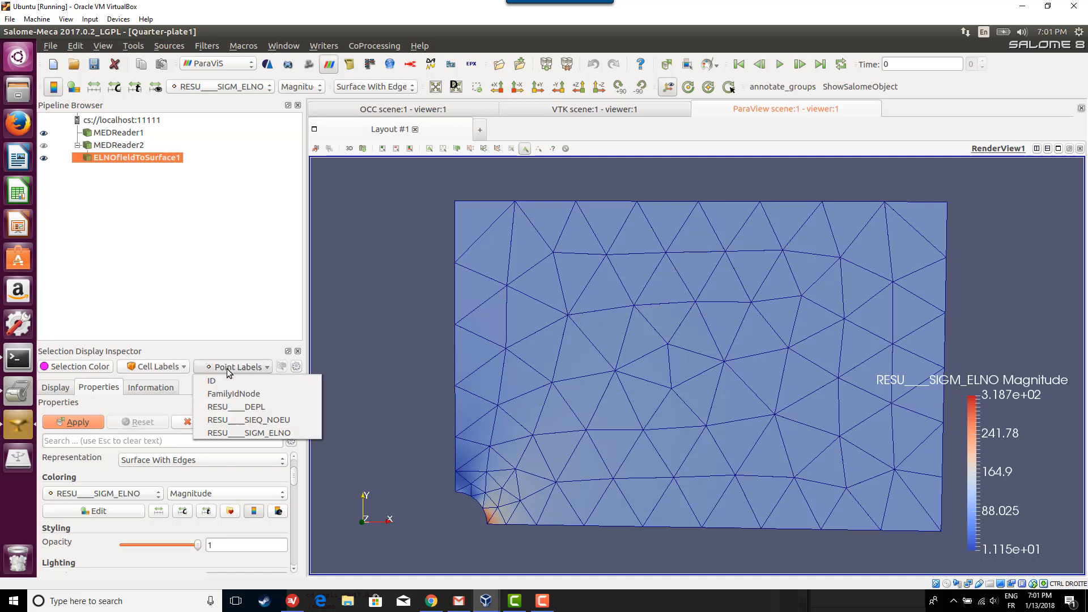
left_click(248, 420)
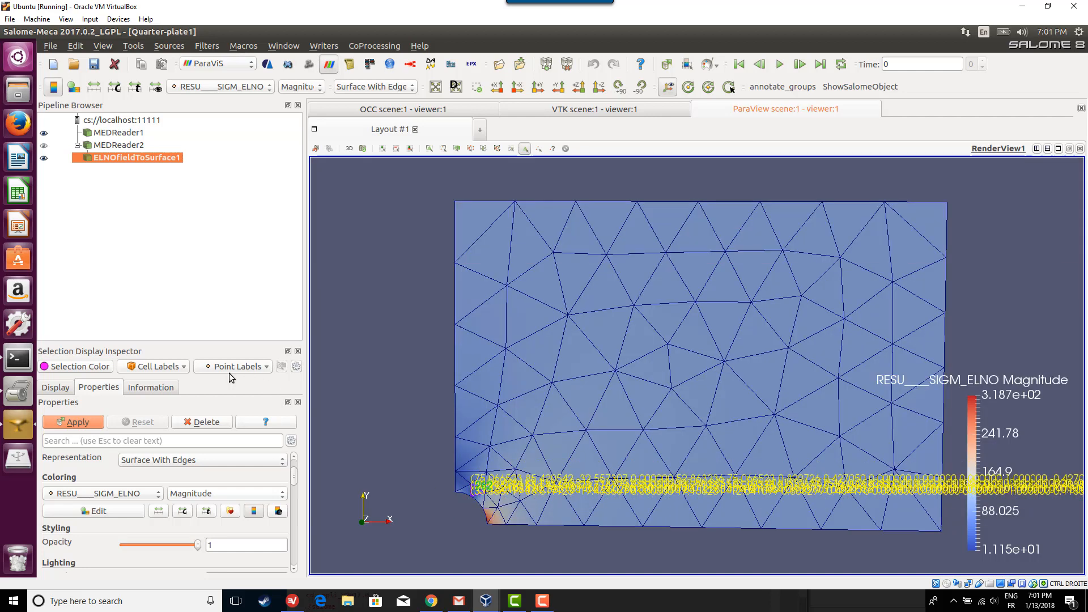
Check the active cell and point label fields, and examine the labeled values on cells near the plate's hole.
left_click(169, 367)
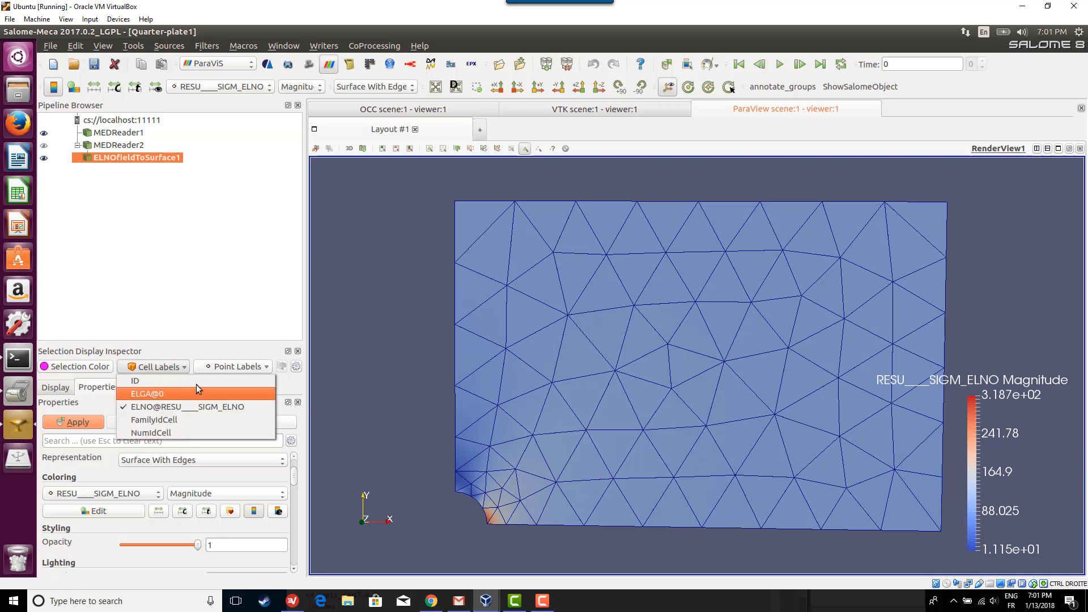
left_click(229, 368)
left_click(229, 369)
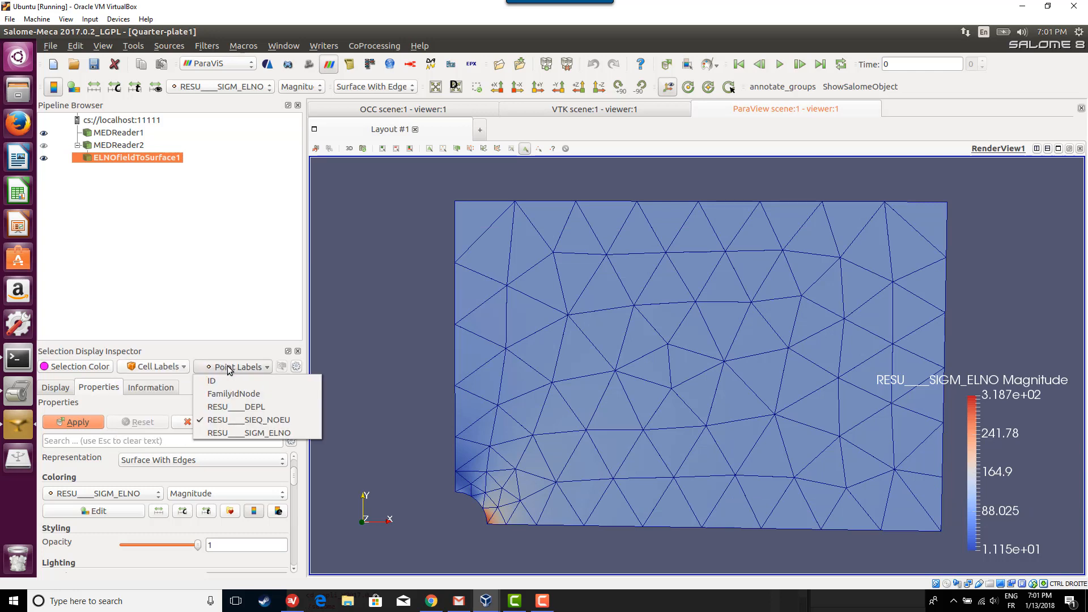
left_click(238, 407)
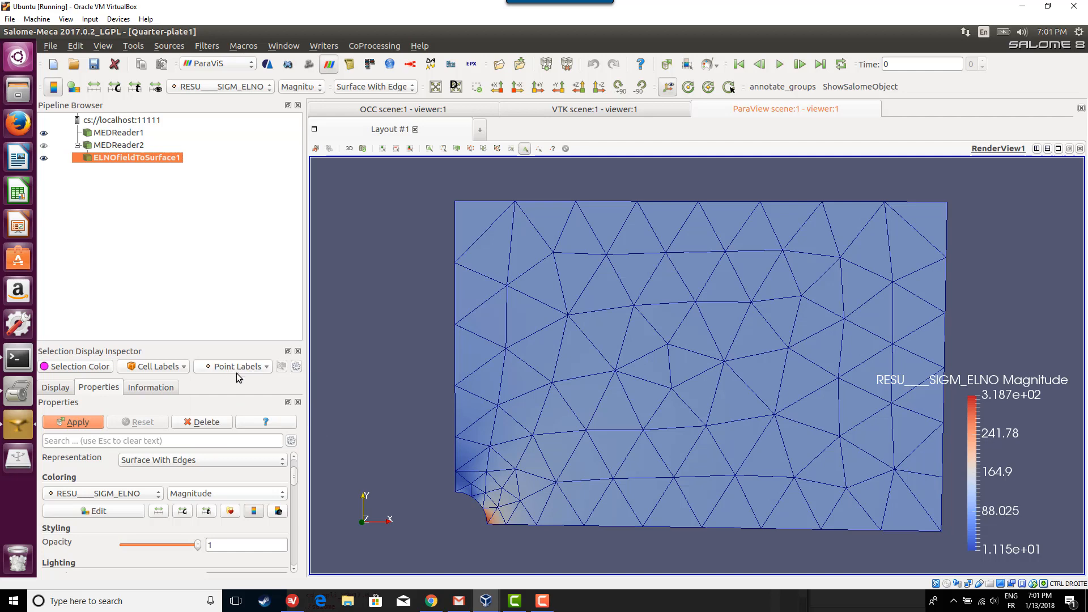
left_click(524, 424)
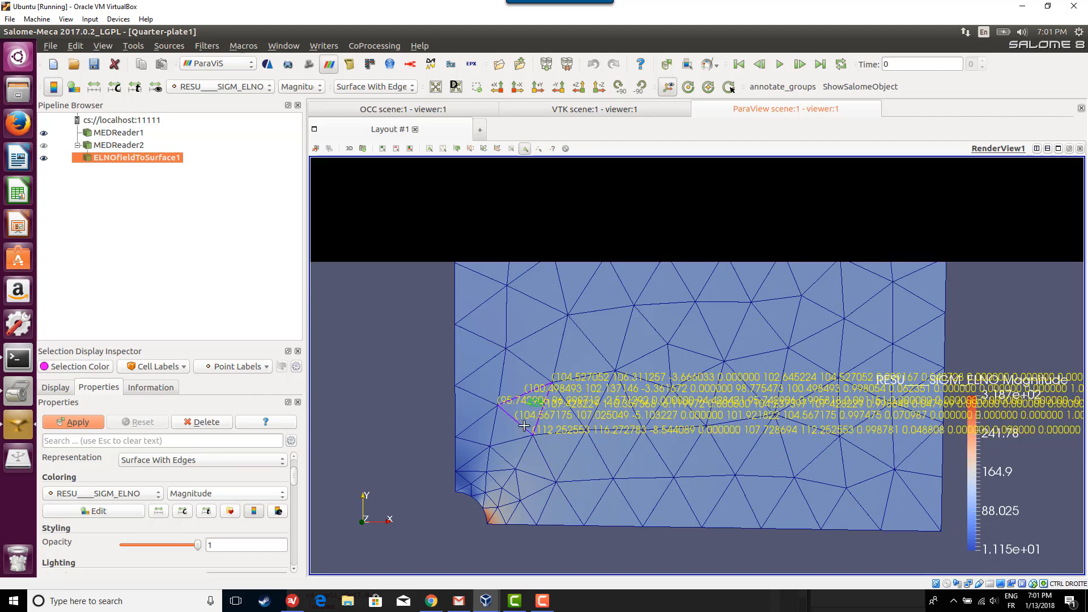
left_click(503, 509)
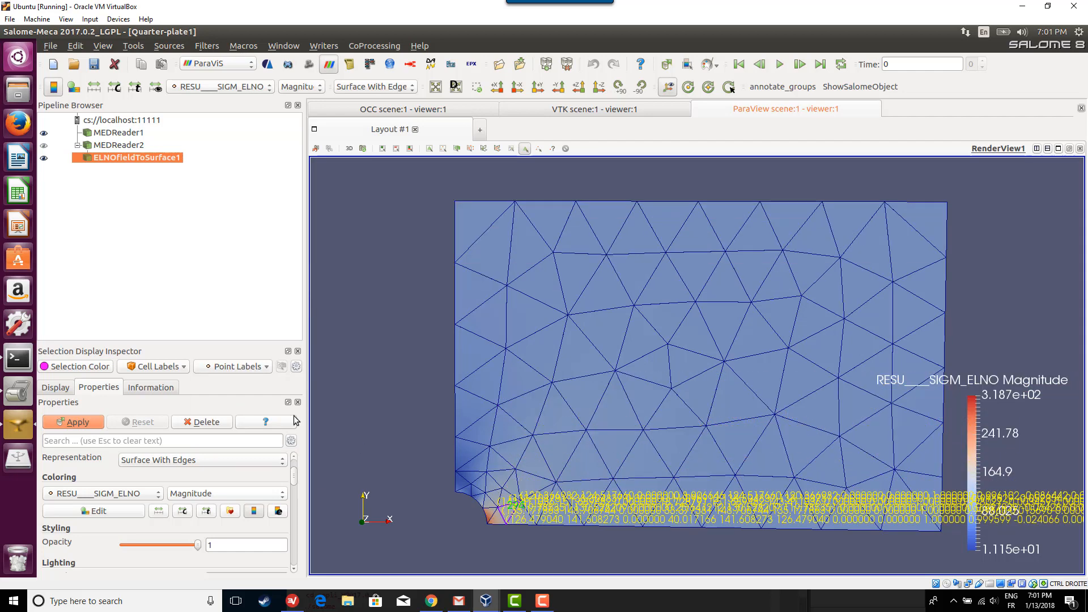
Switch the point labels to RESU____DEPL, and examine the displacement values at the nodes of a highlighted cell up close.
left_click(226, 369)
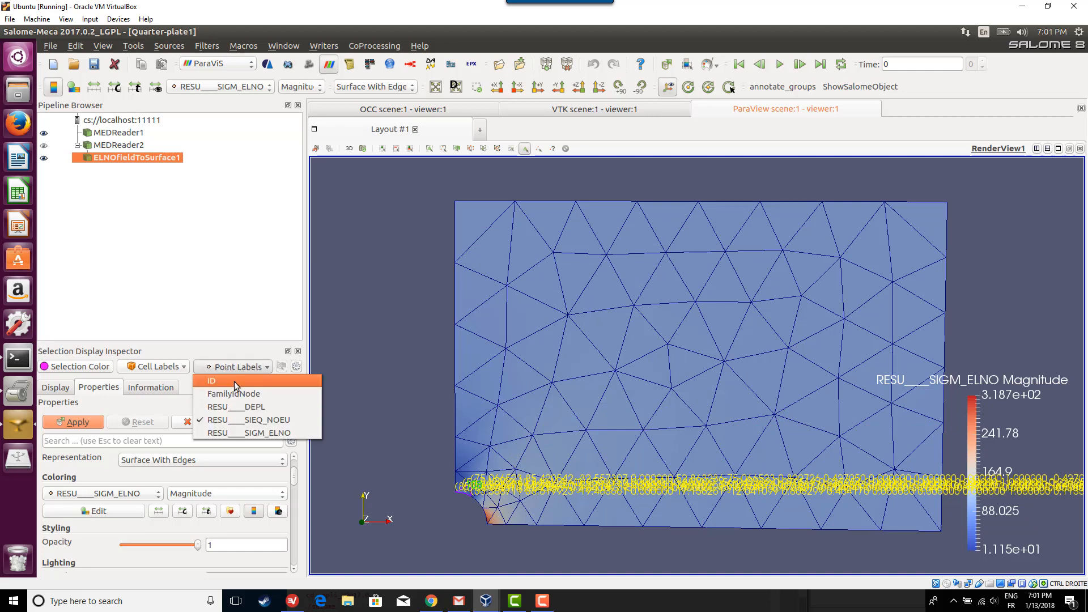
left_click(239, 420)
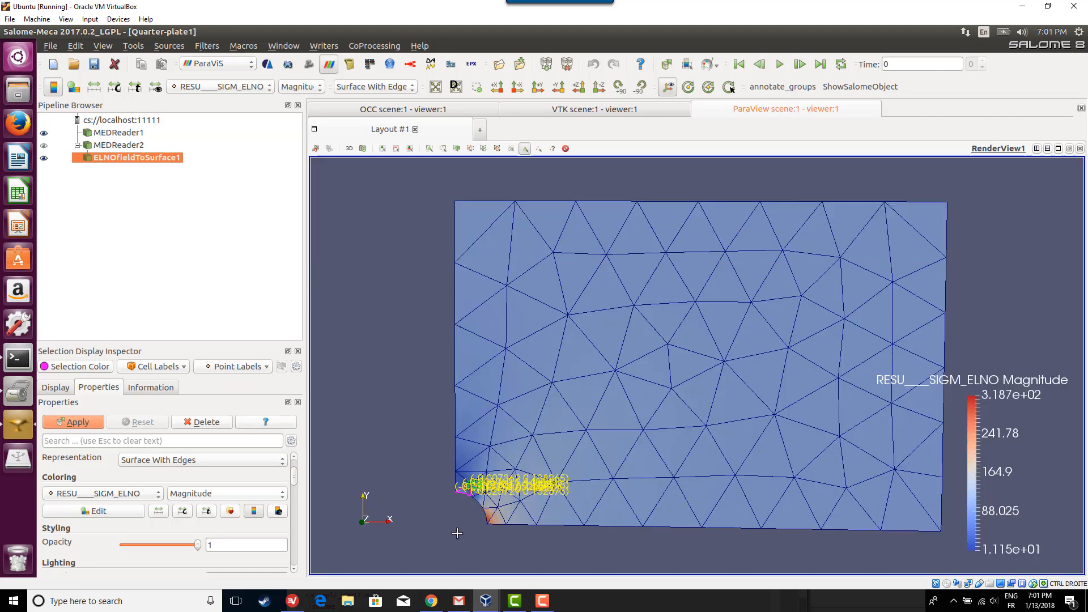
scroll(457, 533, "up", 4)
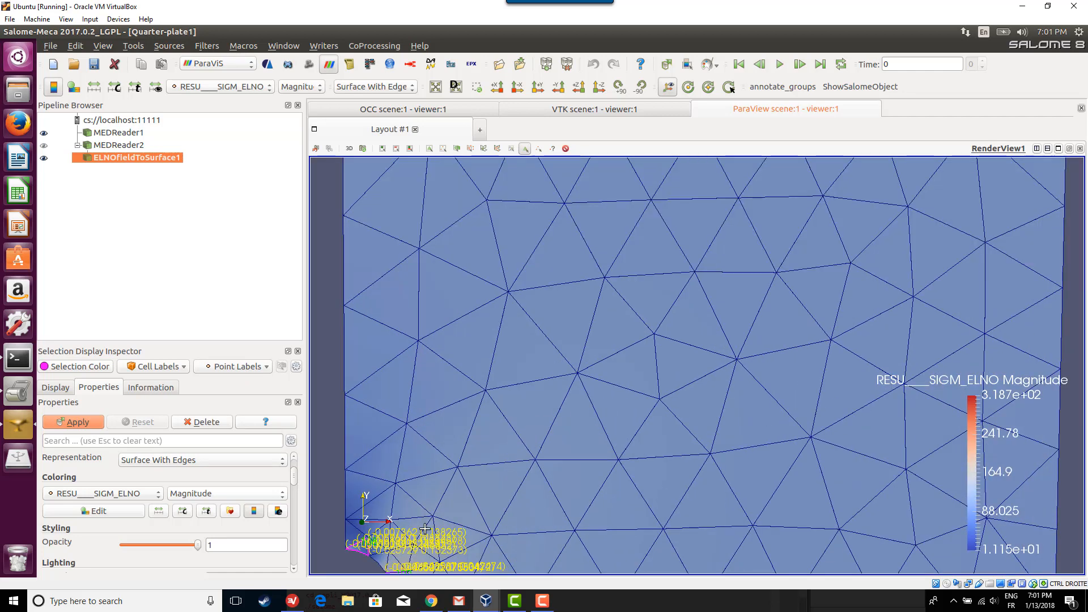
scroll(426, 529, "up", 1)
scroll(395, 509, "up", 1)
left_click_drag(393, 506, 476, 471)
scroll(618, 385, "up", 4)
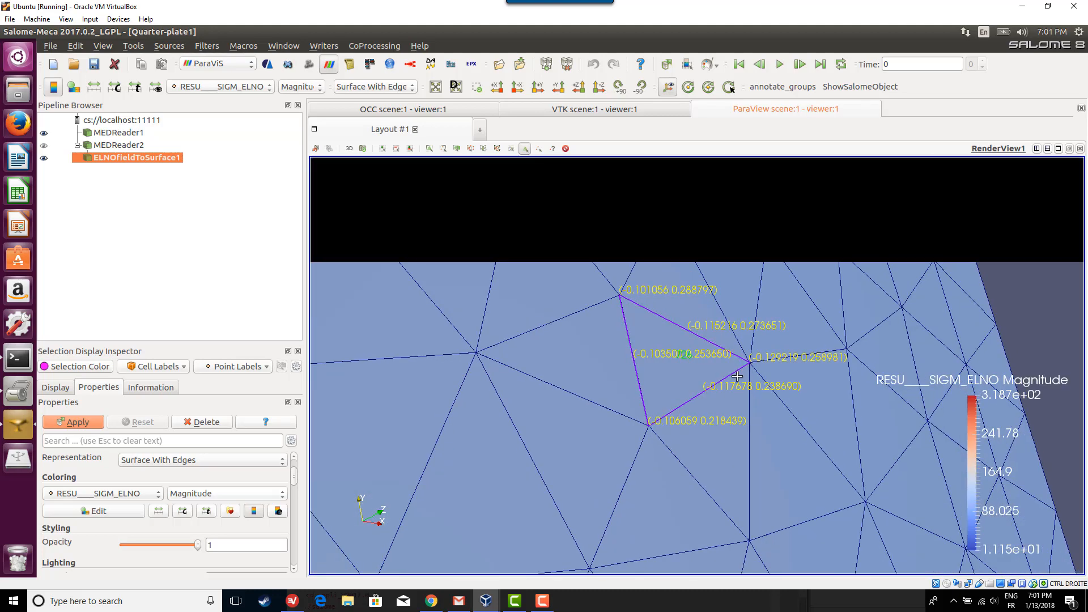
scroll(738, 377, "down", 1)
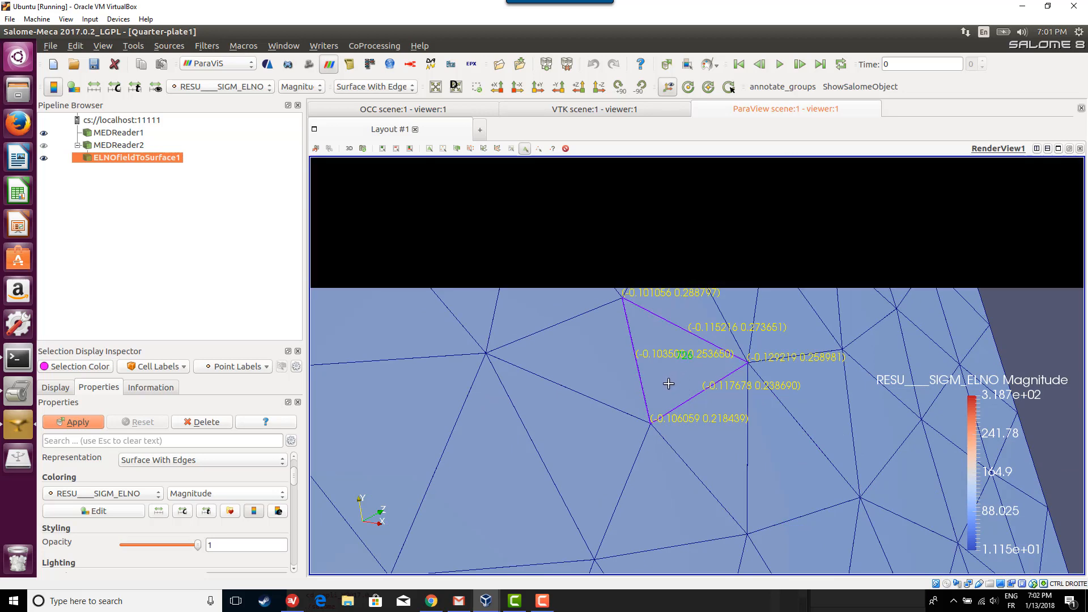
Leave interactive cell selection, select a single mesh node, and label it with its RESU____SIEQ_NOEU values.
left_click(524, 151)
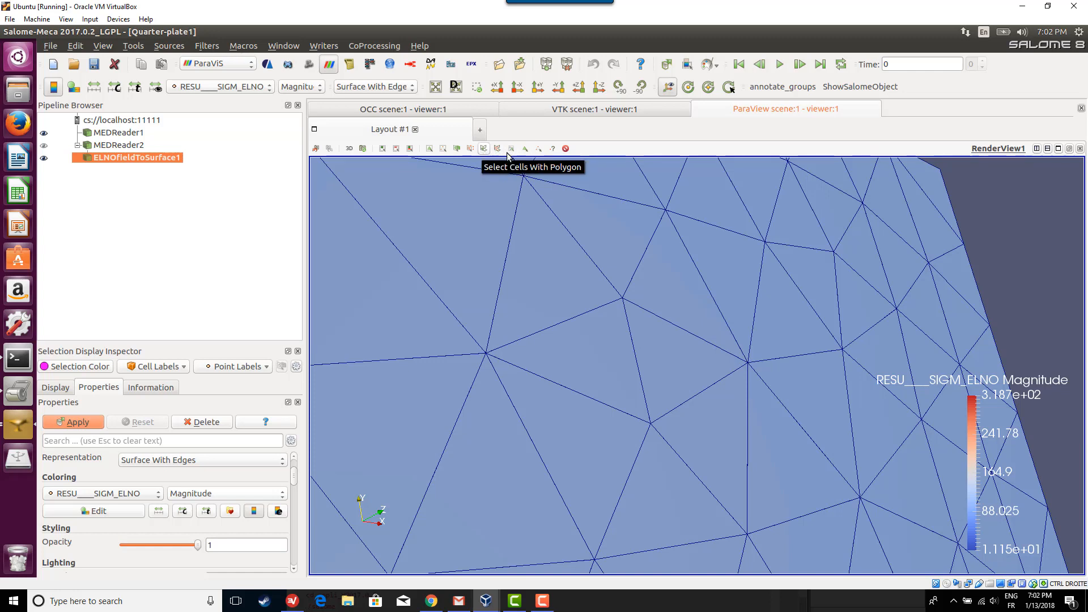
left_click(444, 149)
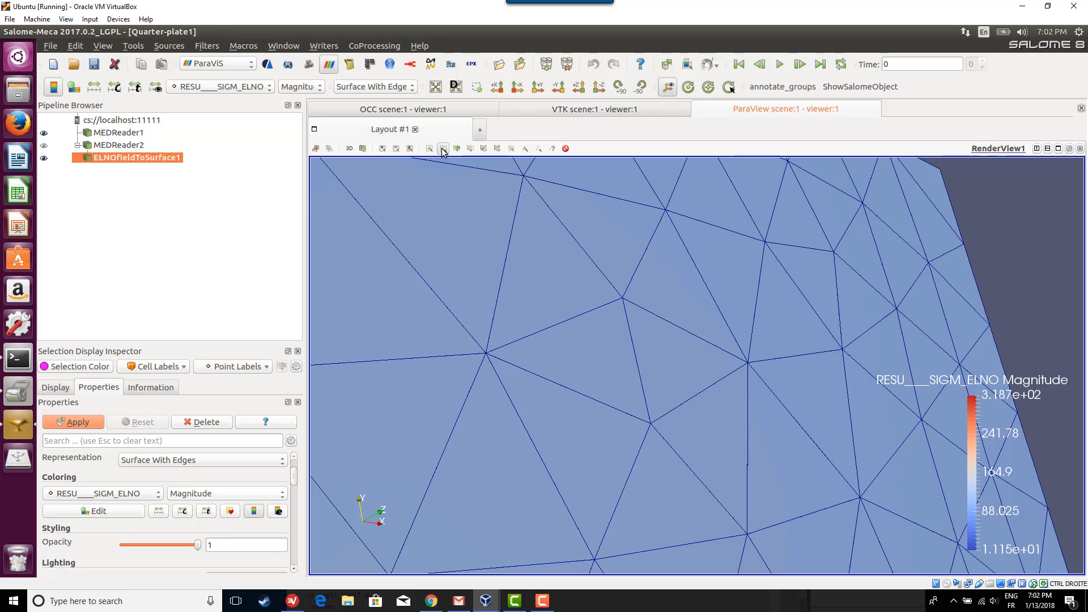
left_click_drag(483, 350, 504, 380)
left_click(227, 368)
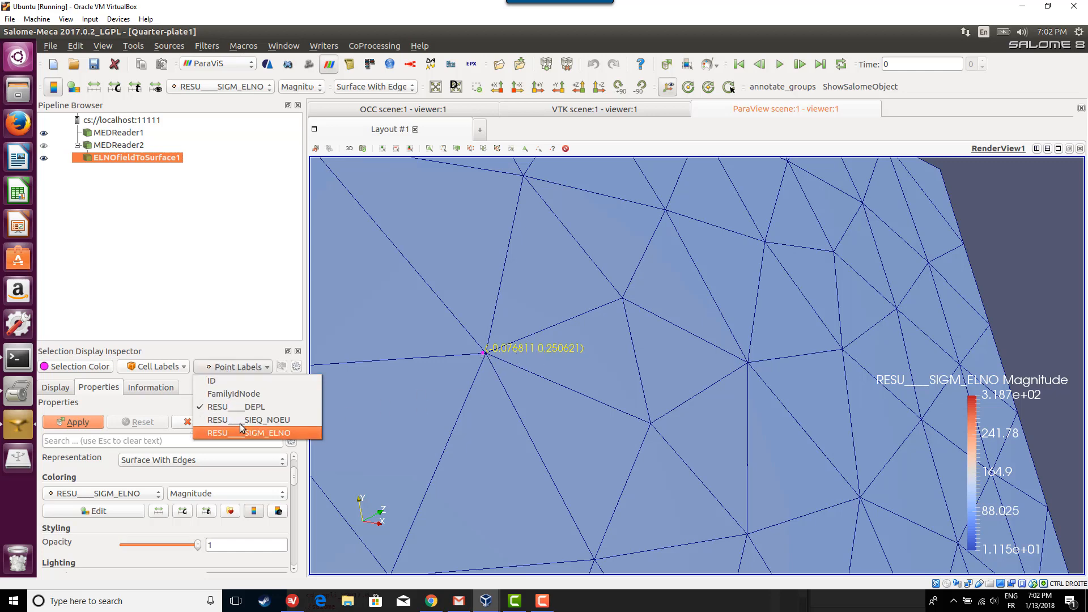
left_click(241, 422)
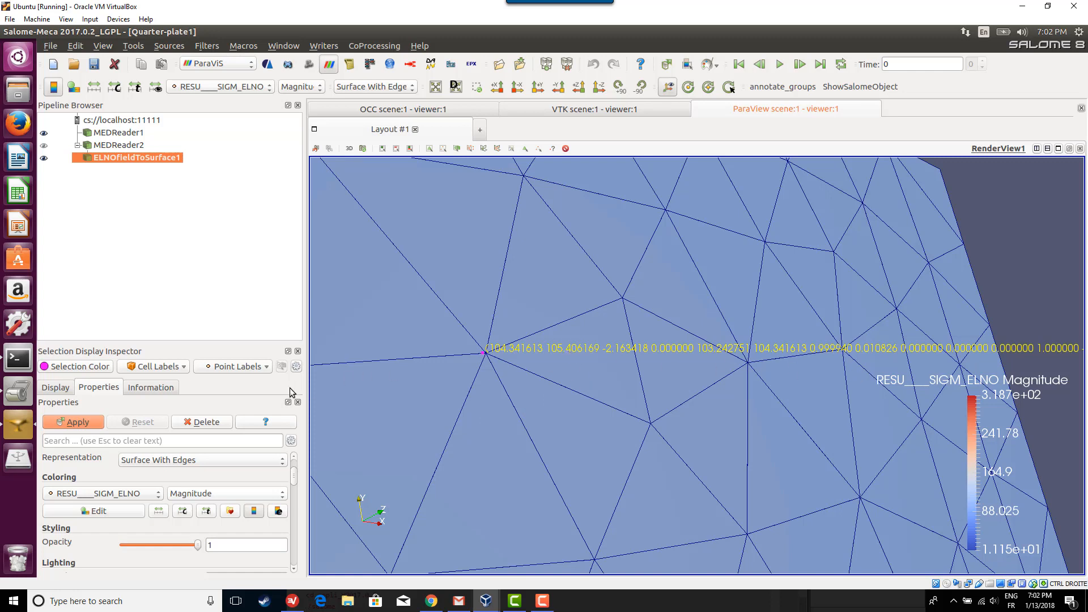
Try ELGA@0 as the cell label, and return the cell labels to ELNO@RESU____SIGM_ELNO.
left_click(158, 368)
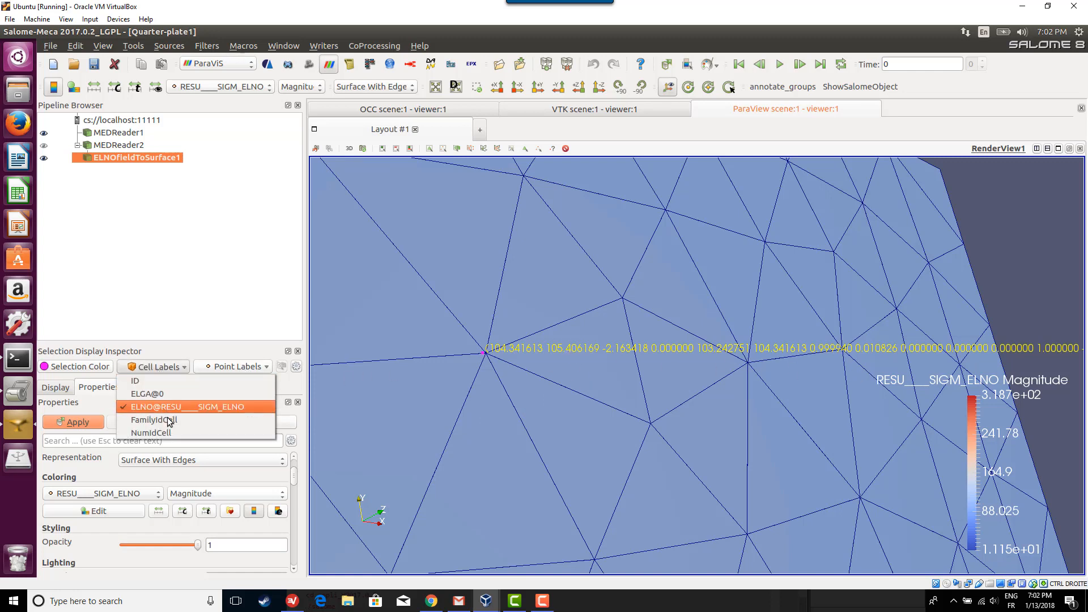
left_click(164, 398)
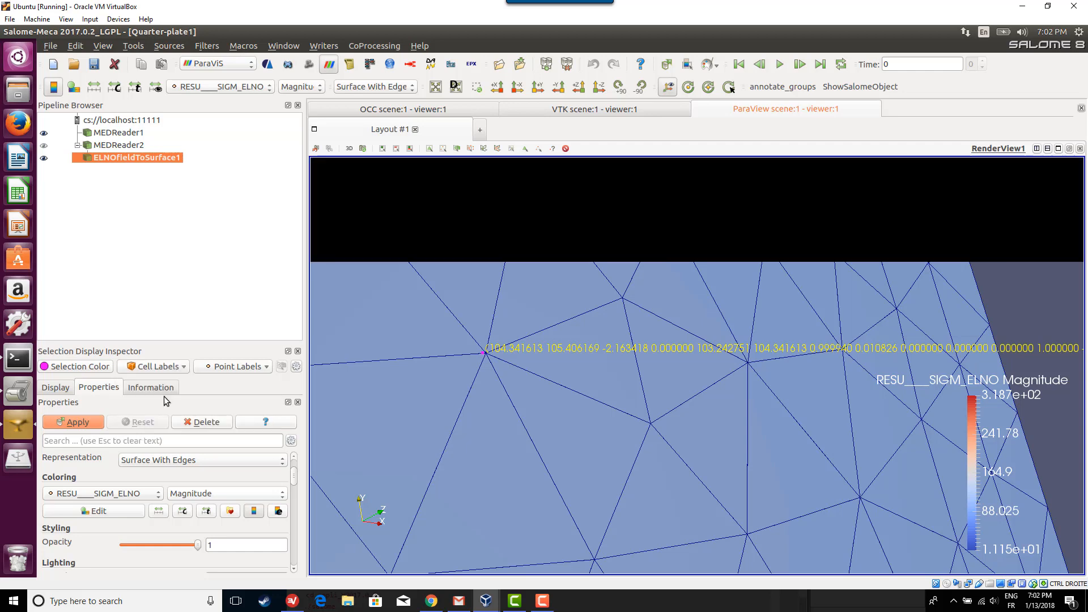
left_click(161, 369)
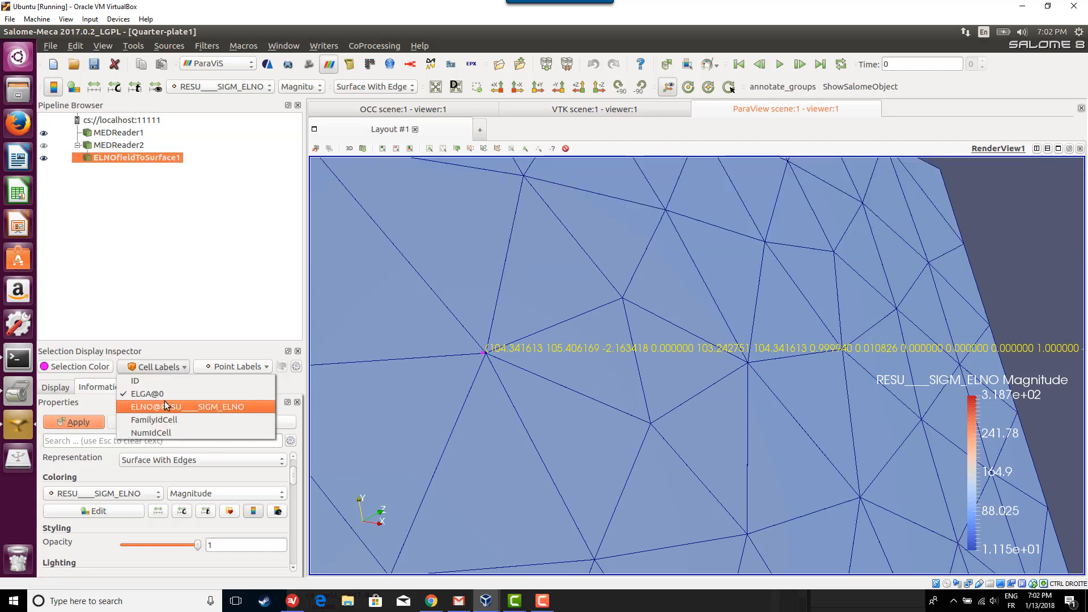
left_click(164, 400)
Label the selected node with its RESU____SIGM_ELNO values, and view the whole plate along +Z.
left_click(236, 367)
left_click(241, 424)
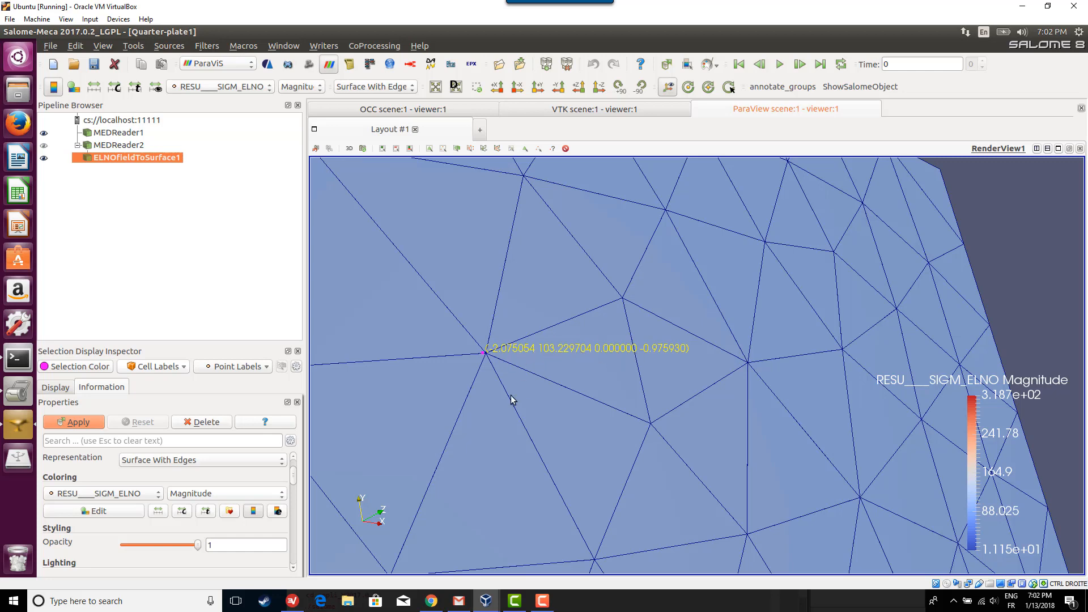
scroll(511, 400, "down", 3)
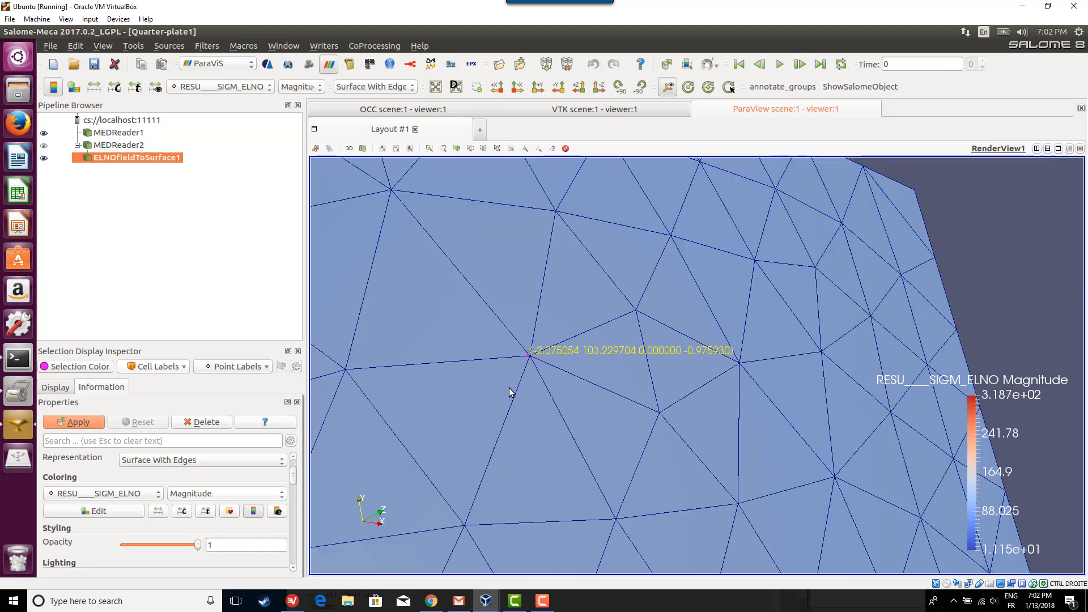
left_click(579, 88)
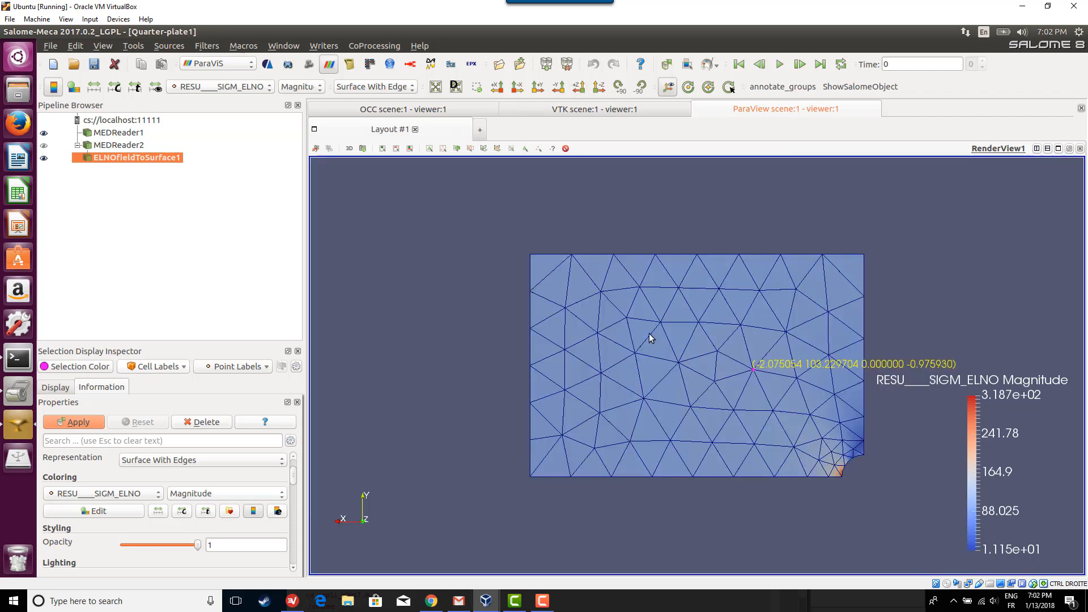
Split the layout side by side with a new SpreadSheet View, and reorient the plate to the -Z view direction.
left_click(1037, 148)
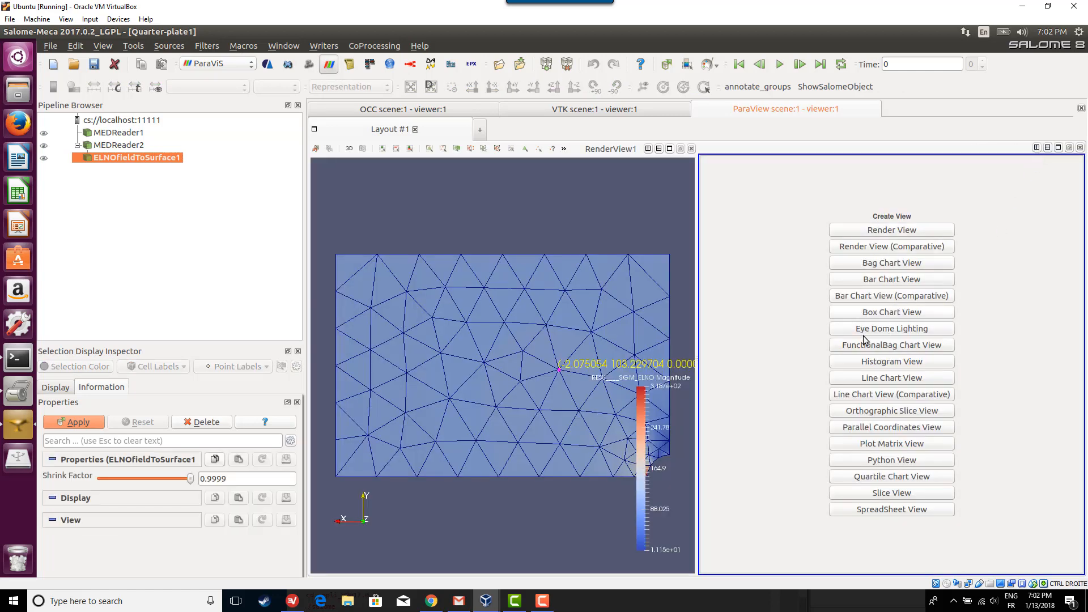
left_click(882, 510)
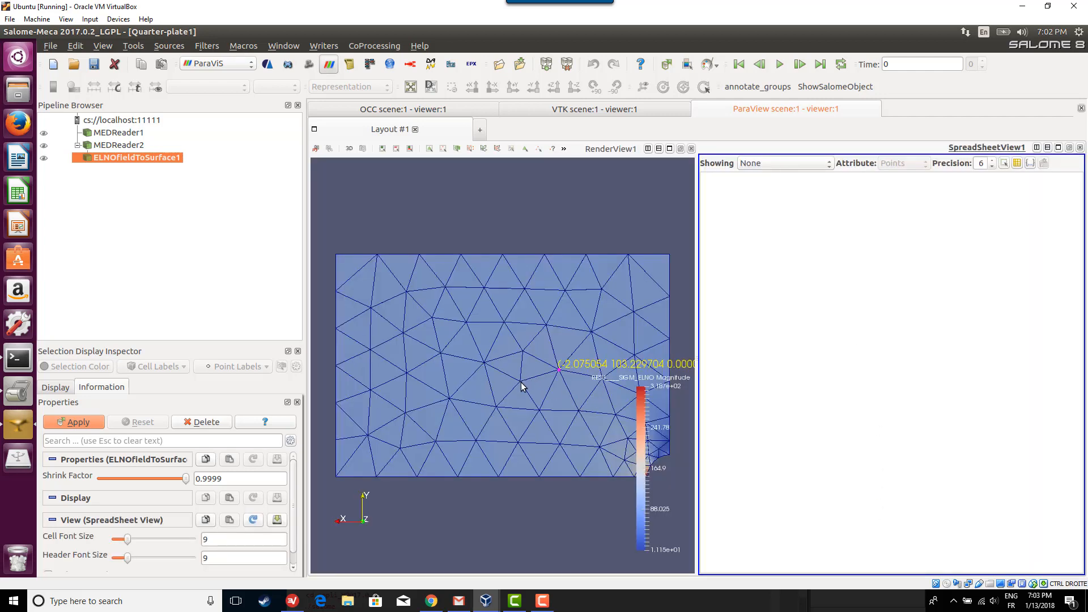
left_click_drag(523, 386, 533, 399)
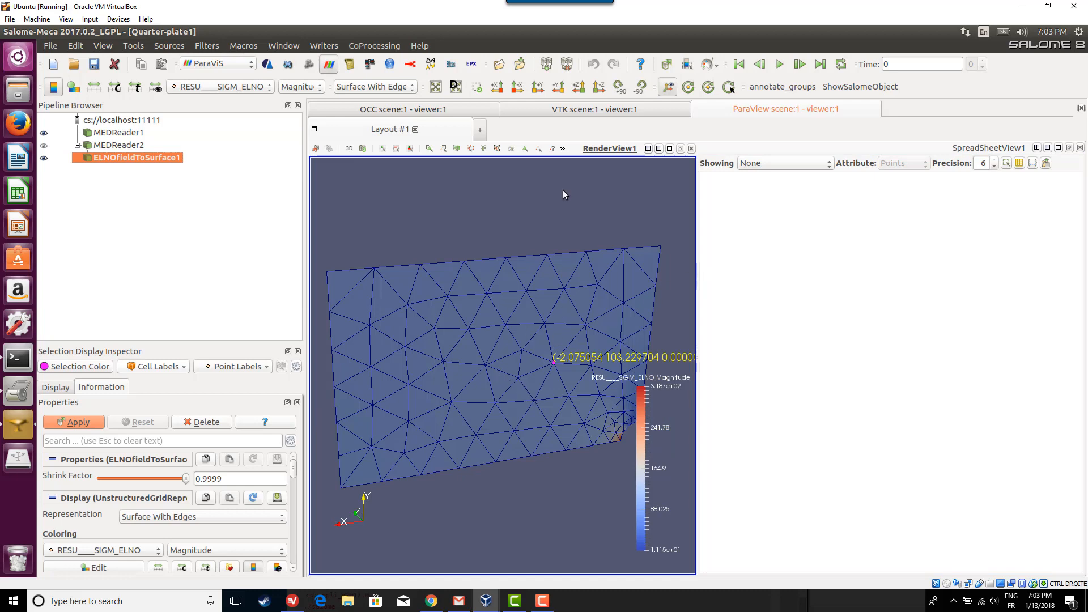
left_click(579, 87)
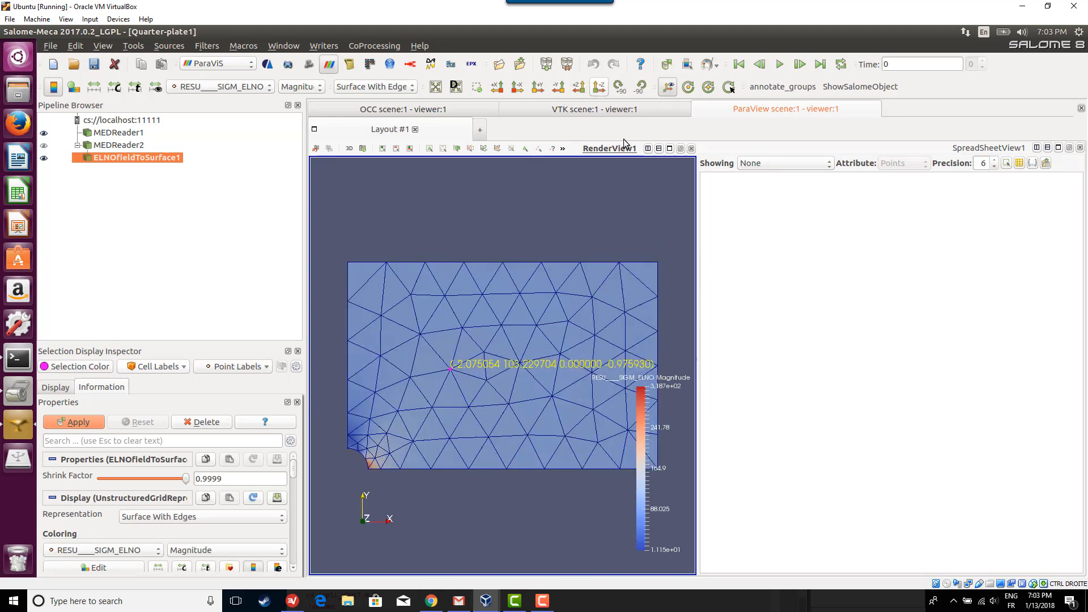
Try block selection on the whole plate, and clear the selection.
left_click(512, 150)
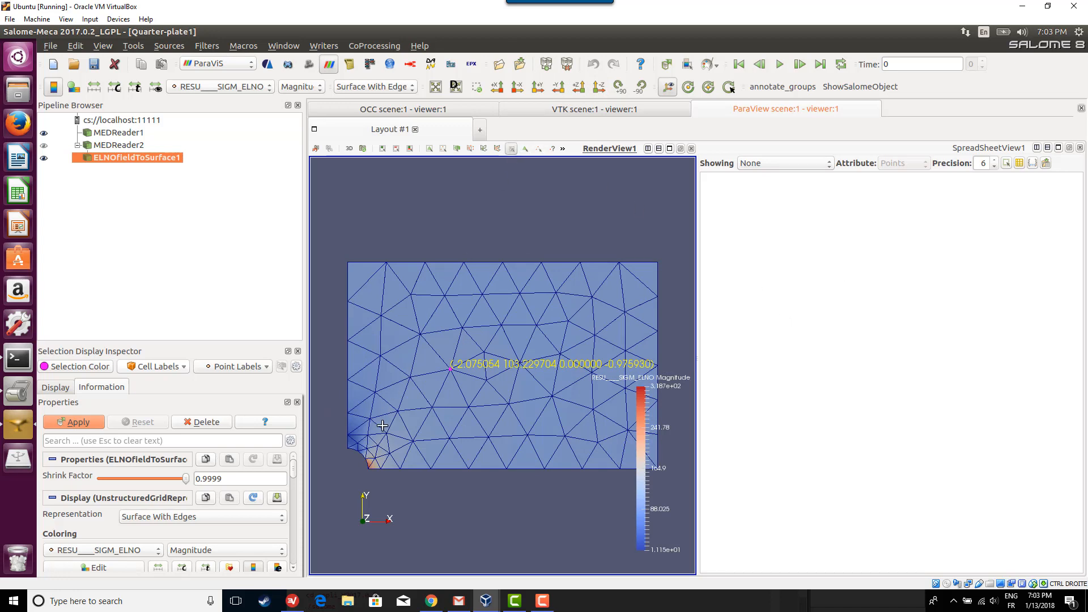
left_click_drag(369, 438, 388, 416)
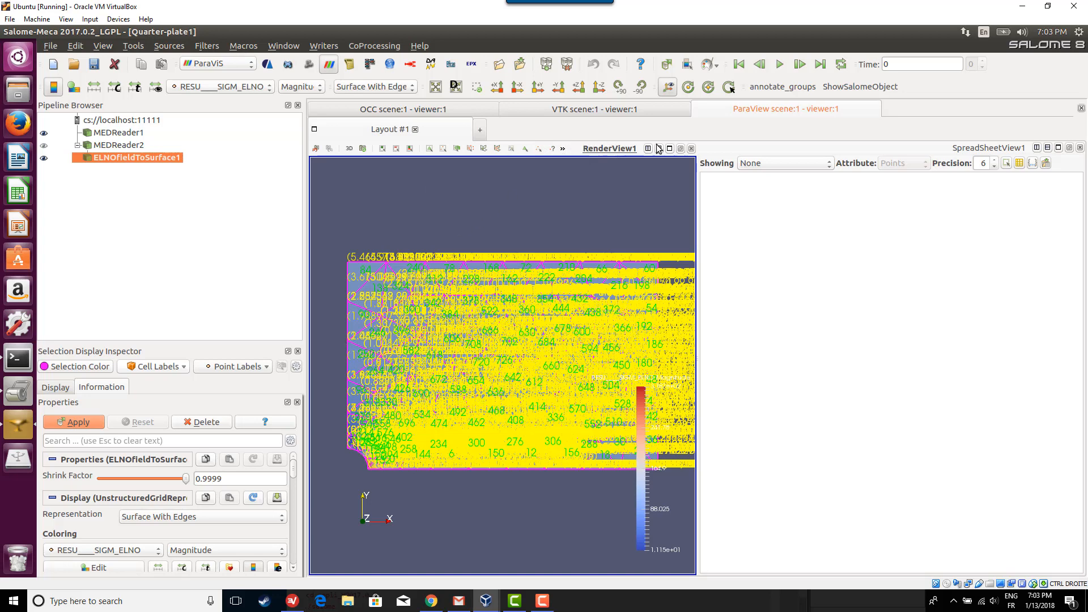
left_click(562, 150)
left_click(570, 162)
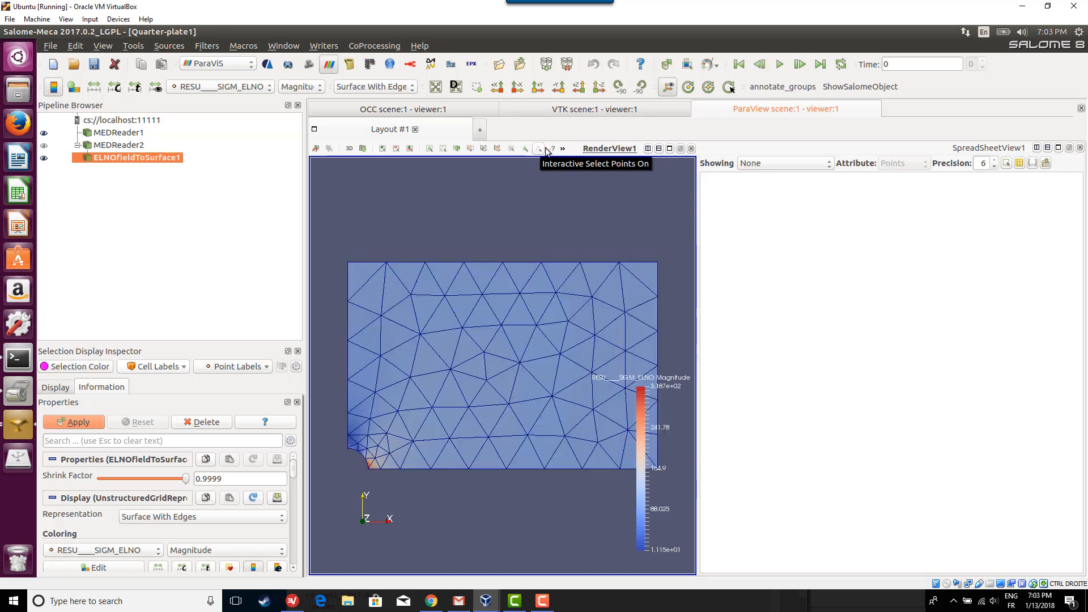
Turn on tooltip selection for points, suppress its information message for future use, and inspect a node near the plate's center.
left_click(554, 150)
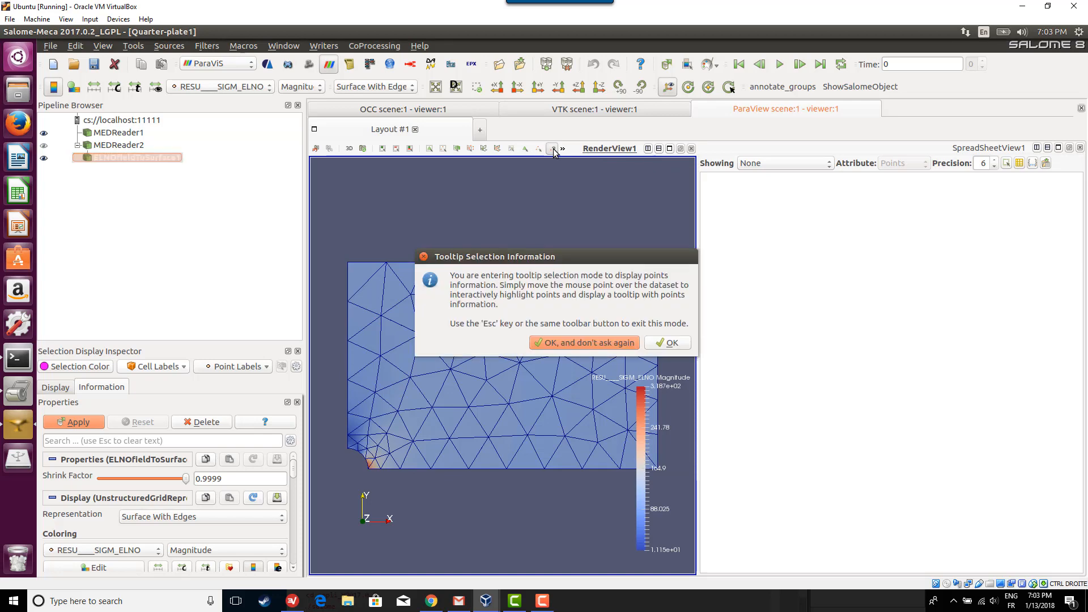
left_click(618, 343)
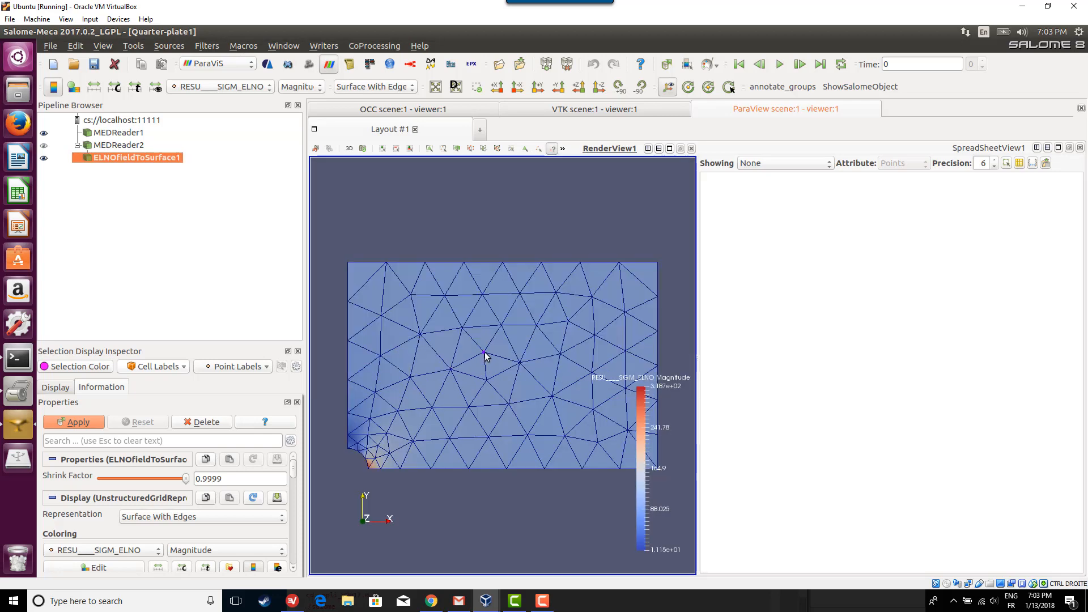
mouse_move(485, 355)
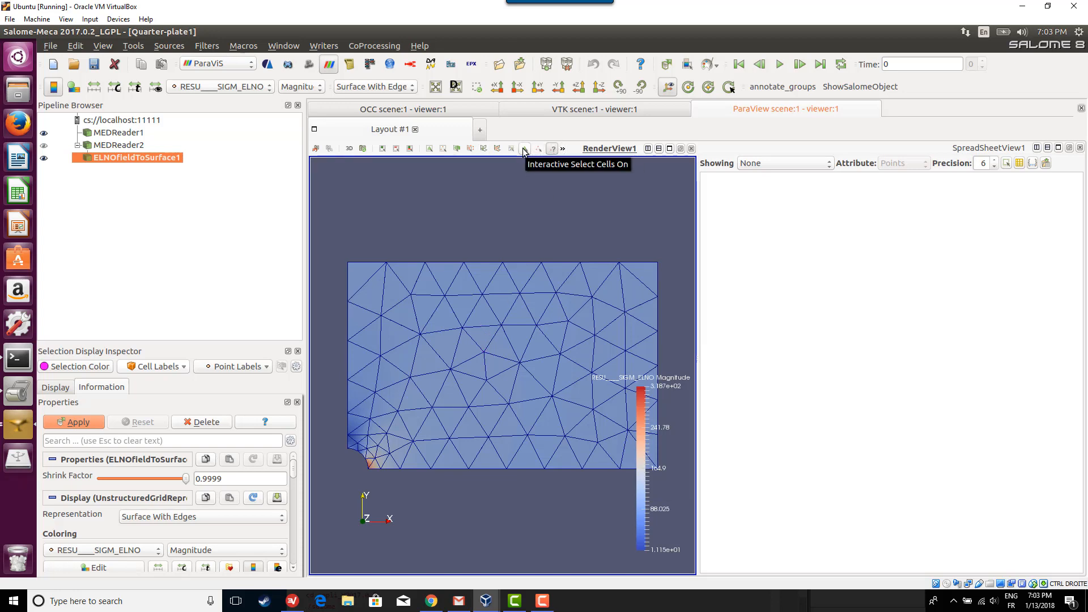
left_click(383, 149)
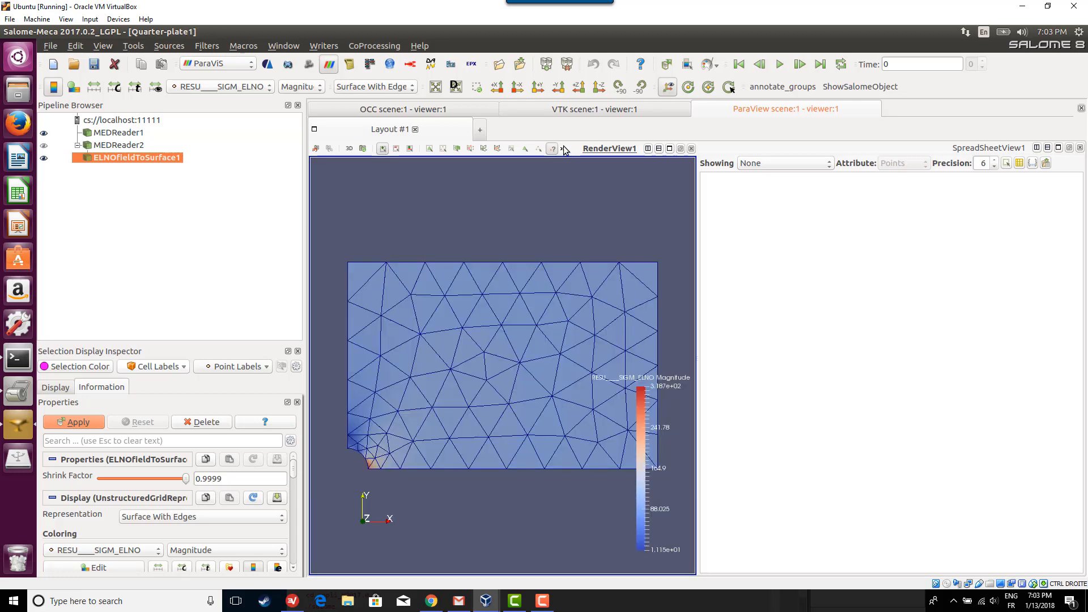
Turn off tooltip selection for points, and reorient the plate to the +Z view direction.
left_click(563, 149)
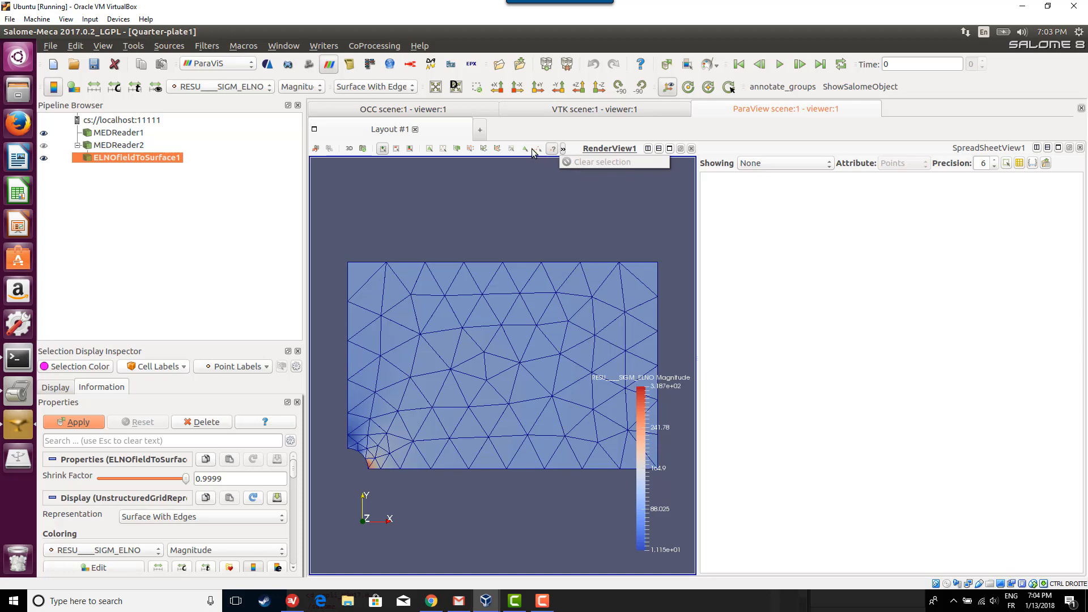
left_click(446, 150)
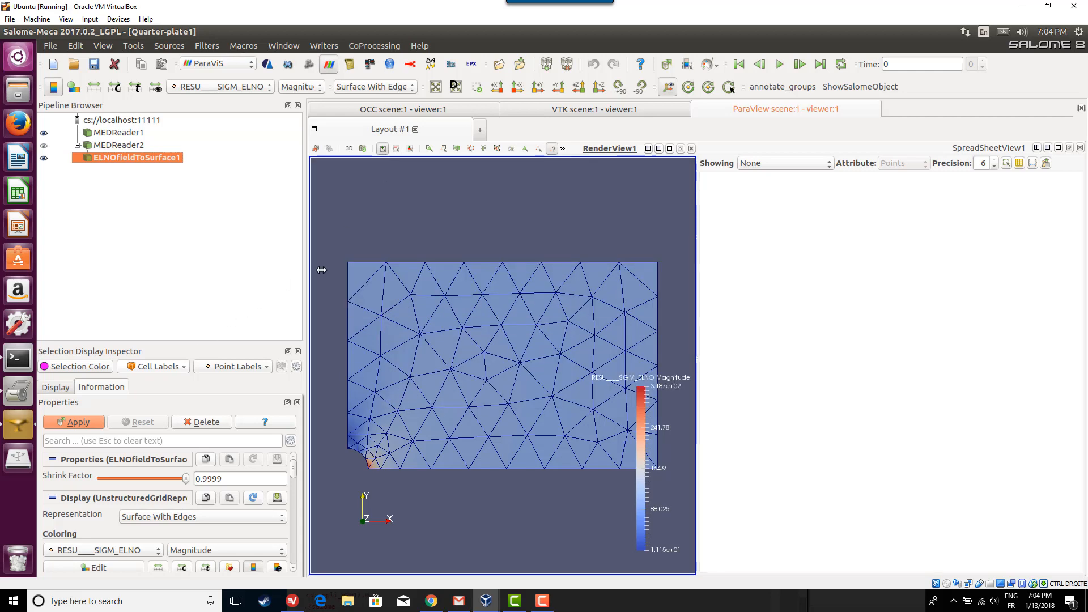
right_click(347, 153)
left_click(359, 159)
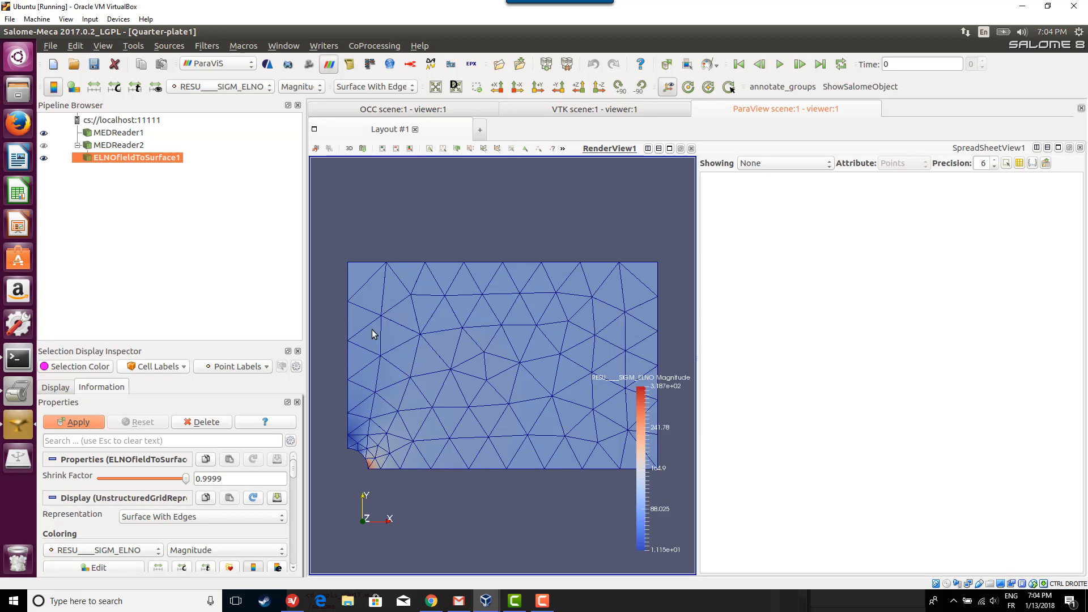
mouse_move(365, 344)
left_mouse_down()
mouse_move(372, 328)
mouse_move(349, 311)
mouse_move(371, 337)
left_mouse_up()
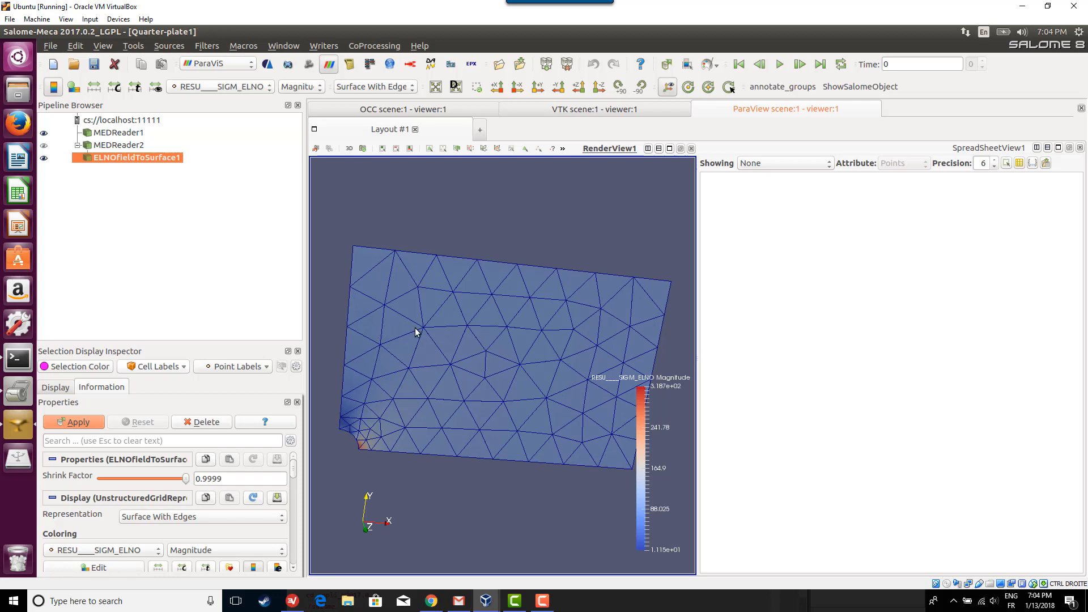
left_click(579, 87)
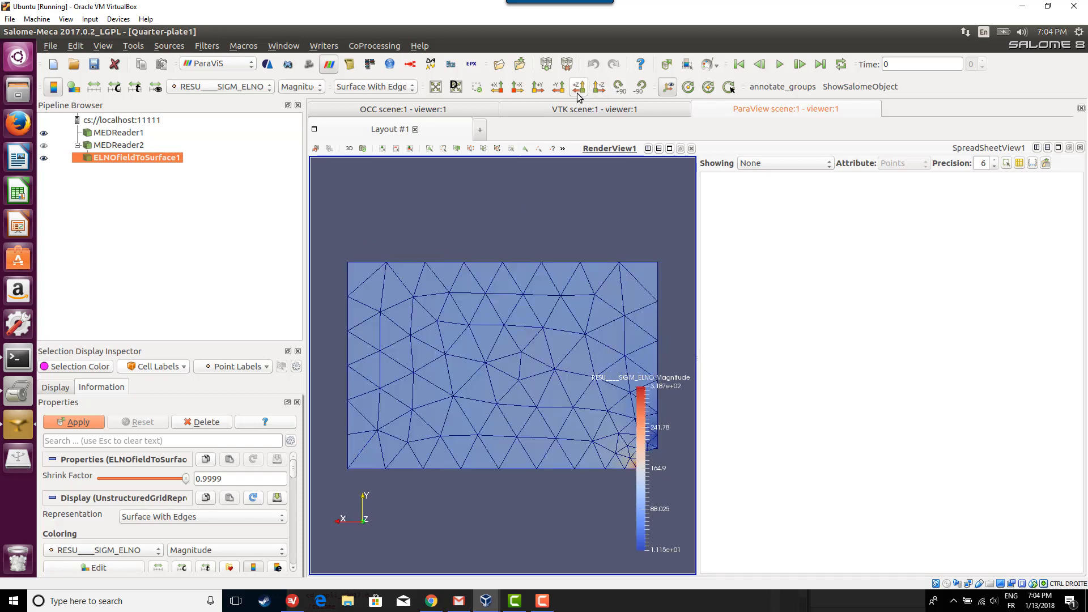
Show the point data of MEDReader2 in the spreadsheet view.
left_click(499, 150)
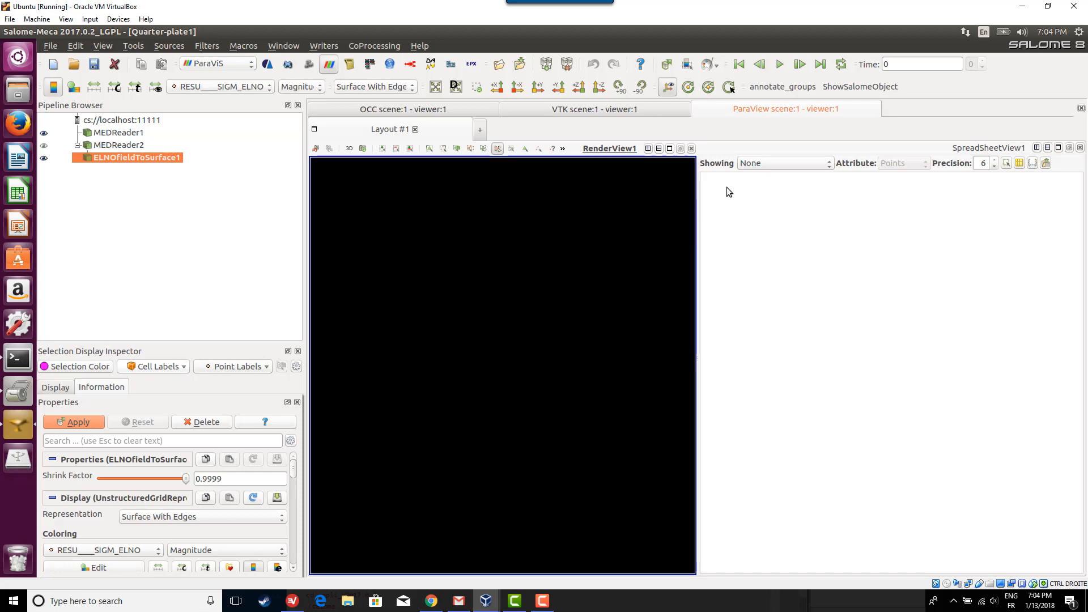
left_click(762, 161)
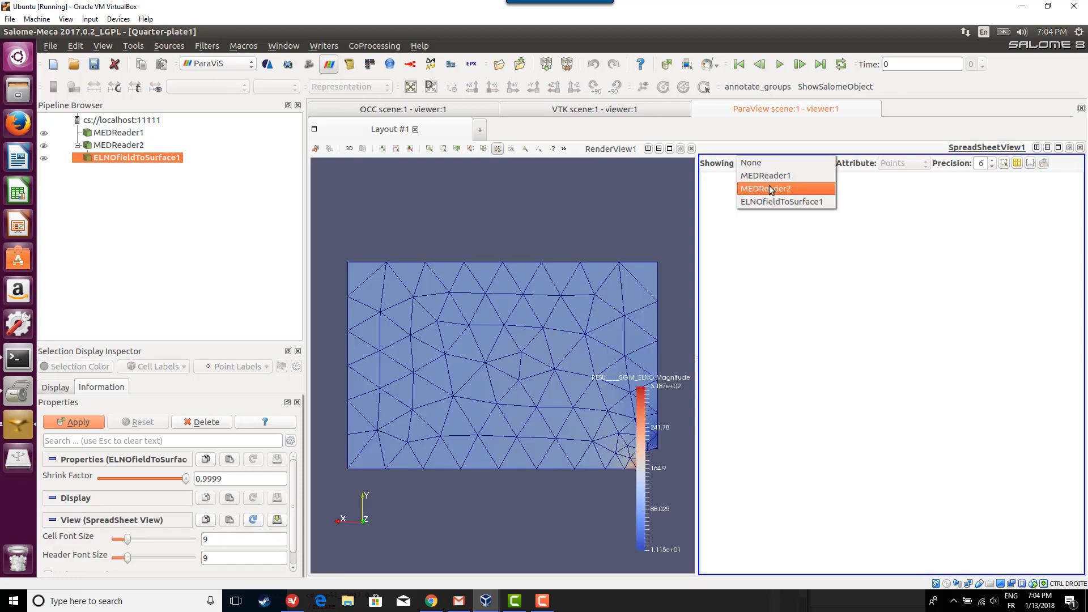
left_click(765, 187)
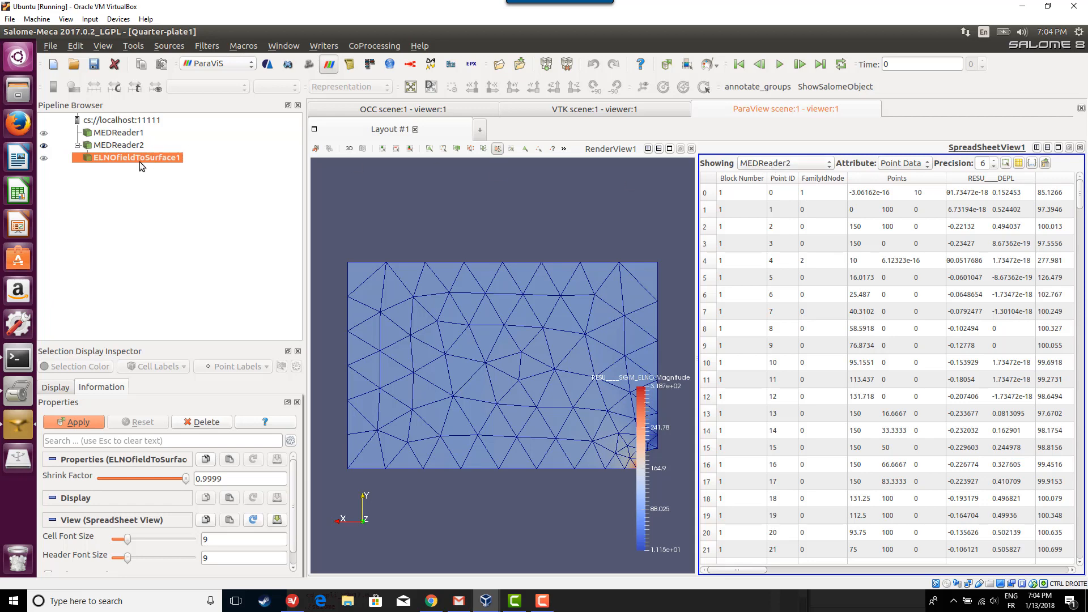
left_click(793, 168)
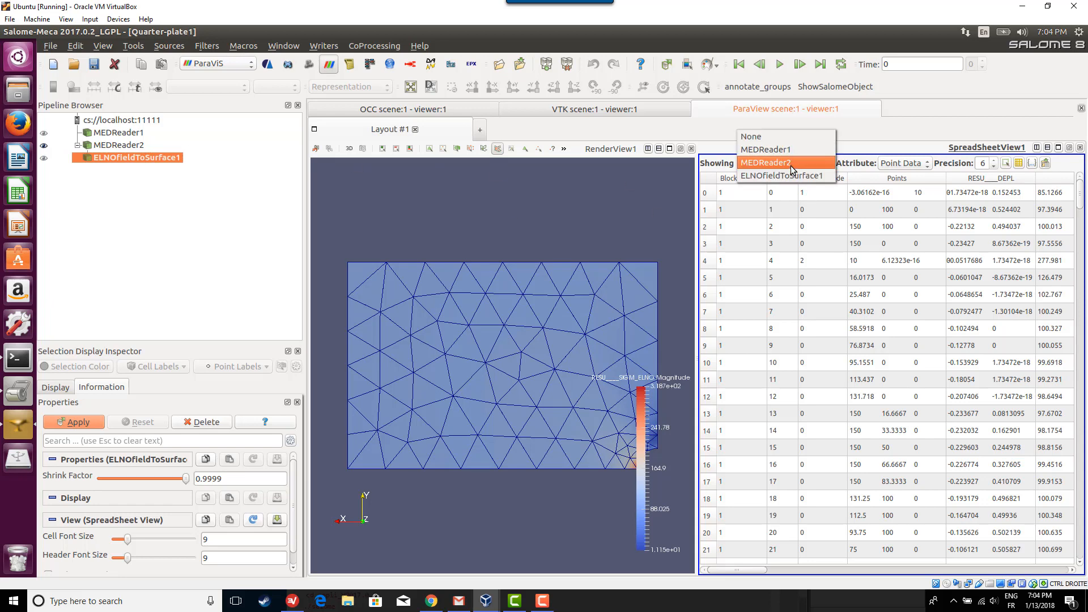
left_click(793, 168)
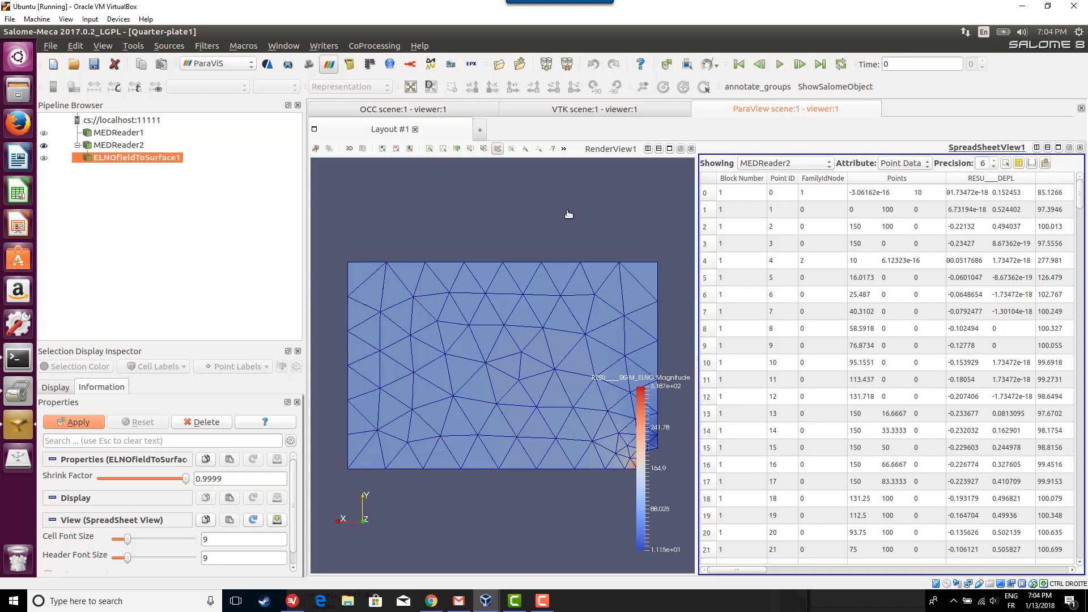
Try interactive cell selection on the middle of the plate.
left_click(526, 150)
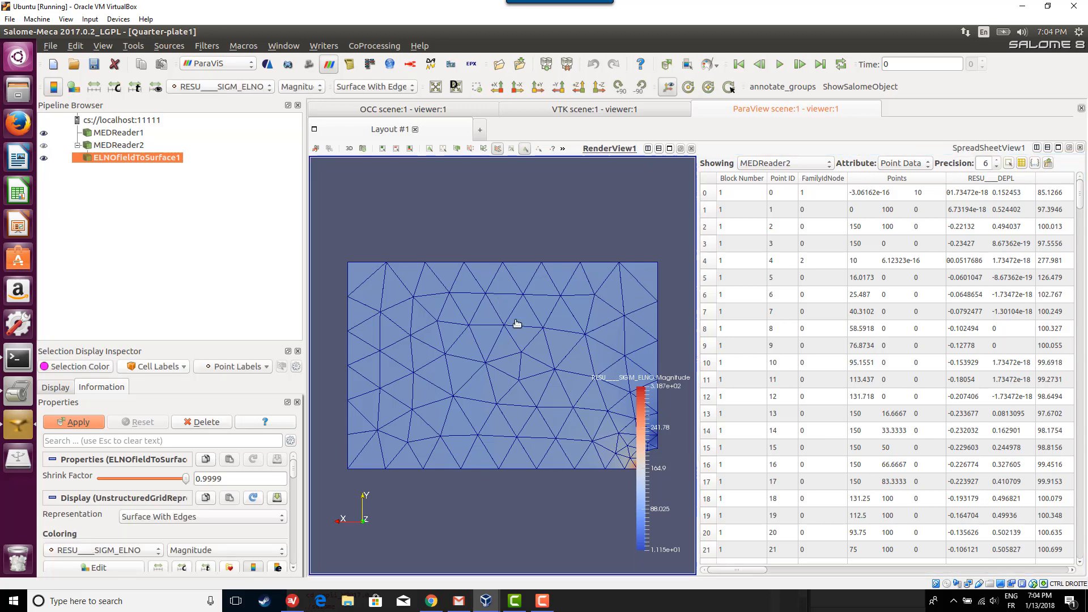
left_click(517, 320)
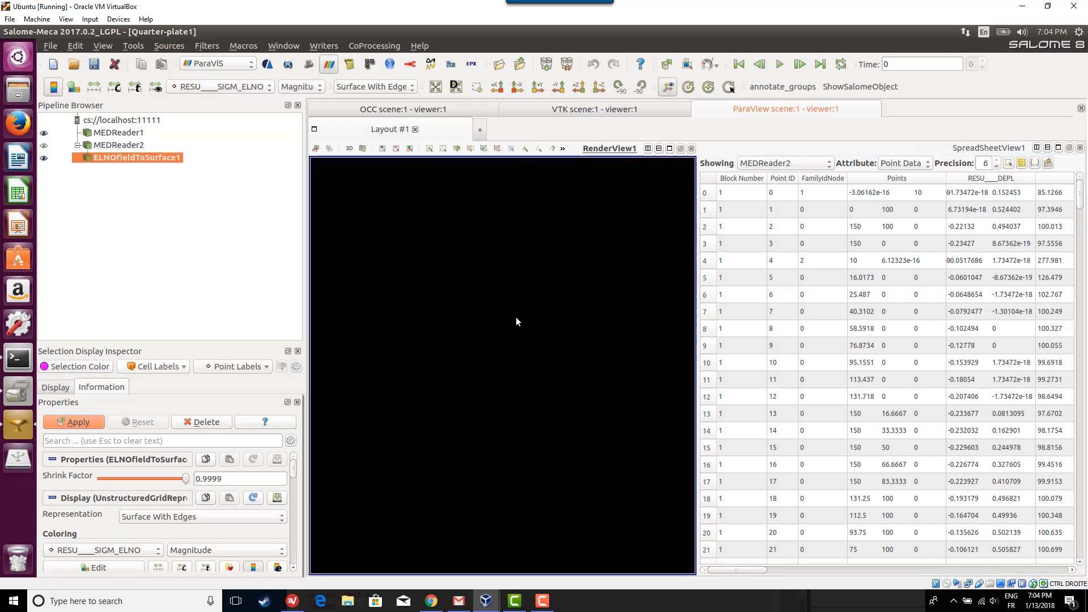
left_click(523, 151)
left_click(471, 345)
Select a single surface cell near the plate's upper-left corner in the +Z view.
left_click(429, 150)
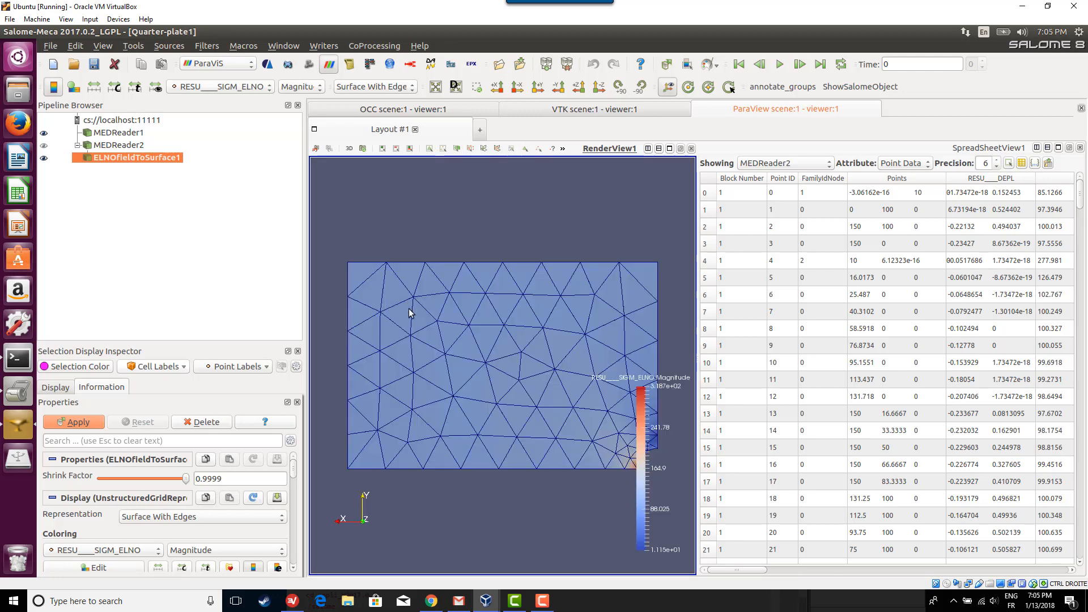
left_click_drag(420, 318, 490, 223)
left_click(579, 86)
left_click(429, 149)
left_click(394, 298)
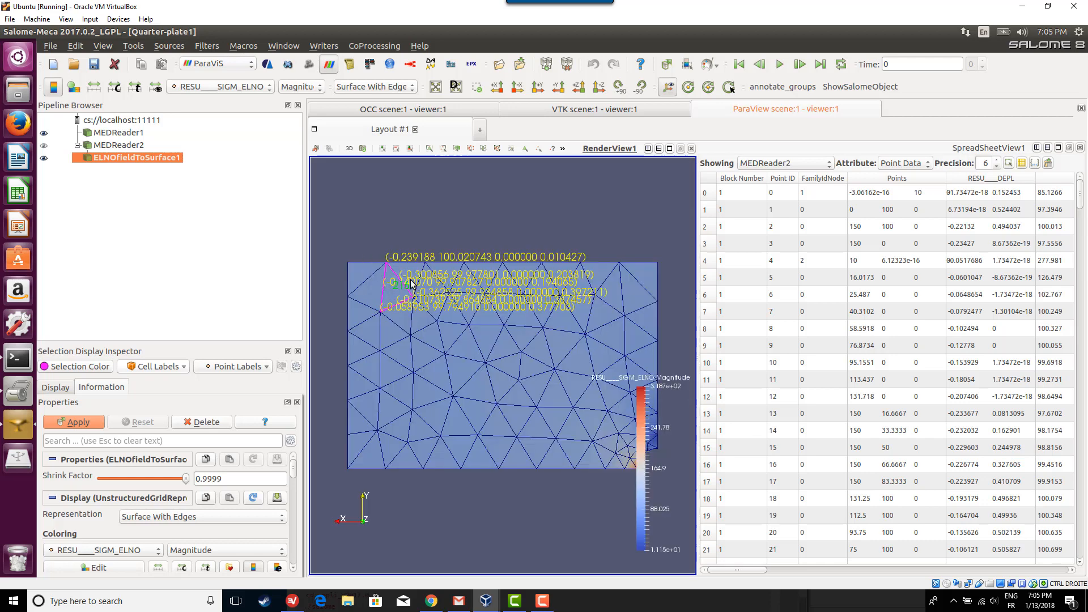
Switch the spreadsheet to ELNOfieldToSurface1 and locate the rows belonging to the selected cell's points.
left_click(1080, 214)
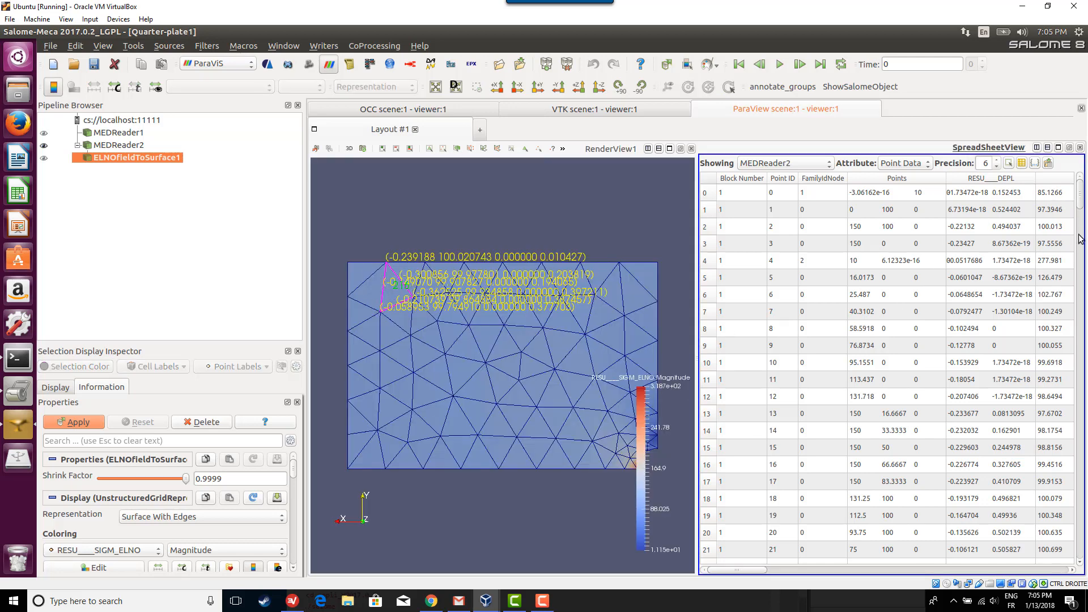
left_click_drag(1080, 233, 1087, 156)
left_click(796, 165)
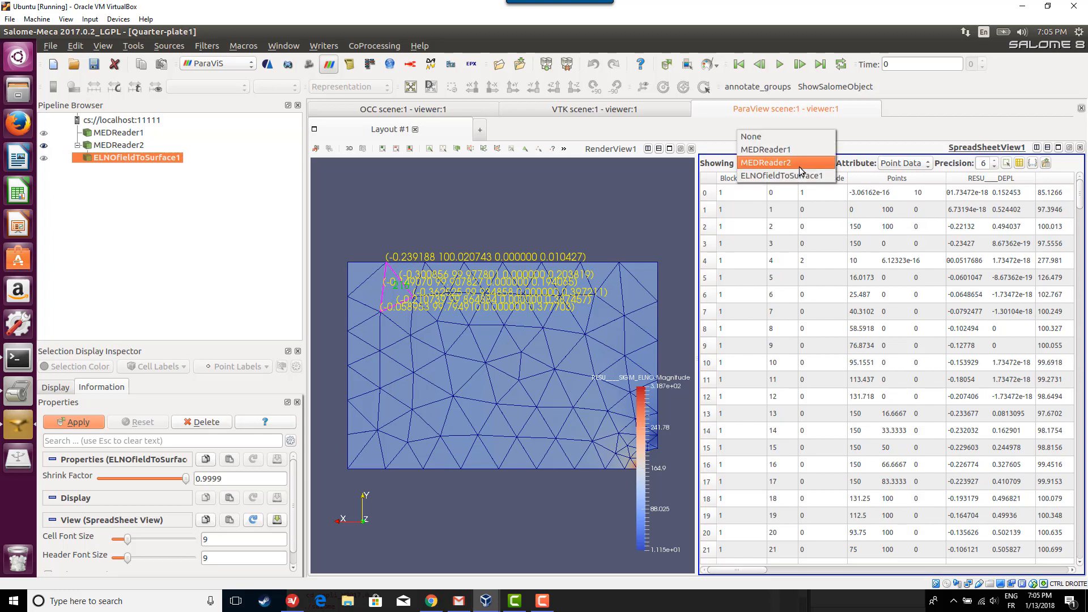
left_click(792, 180)
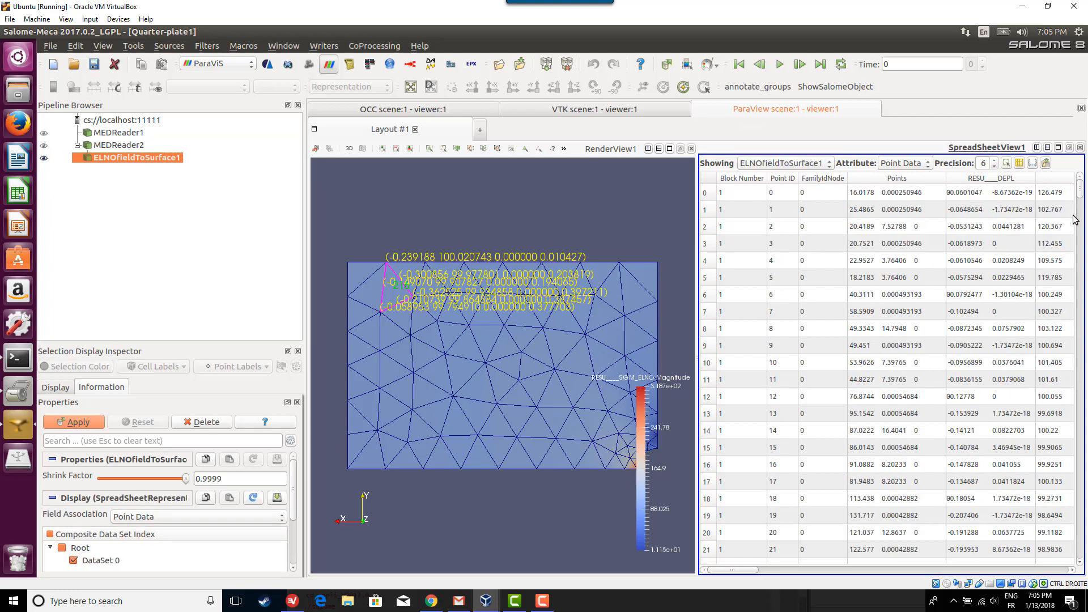
left_click_drag(1081, 195, 1082, 301)
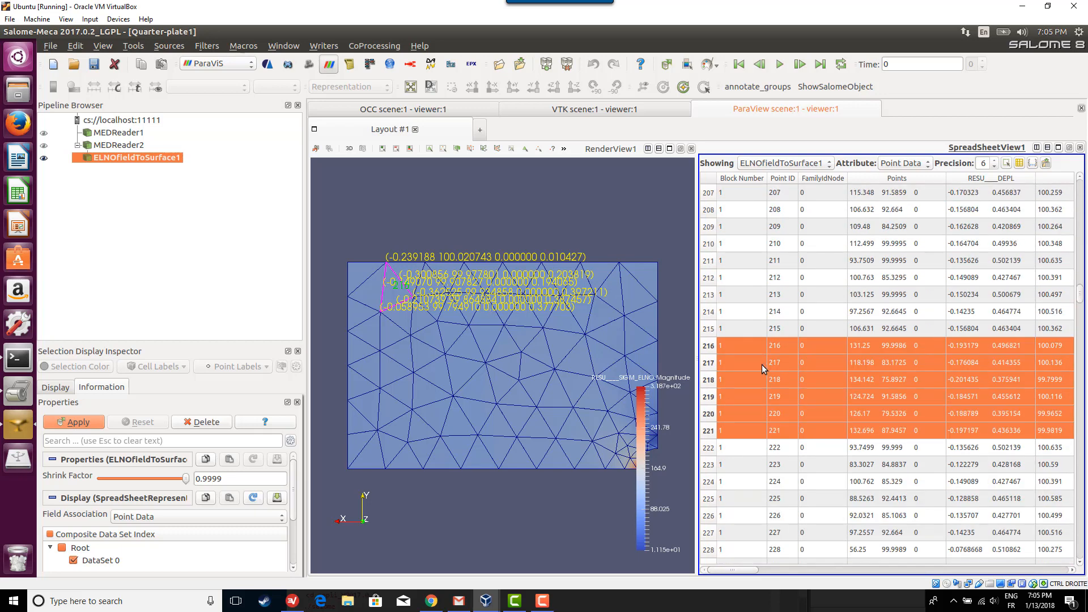